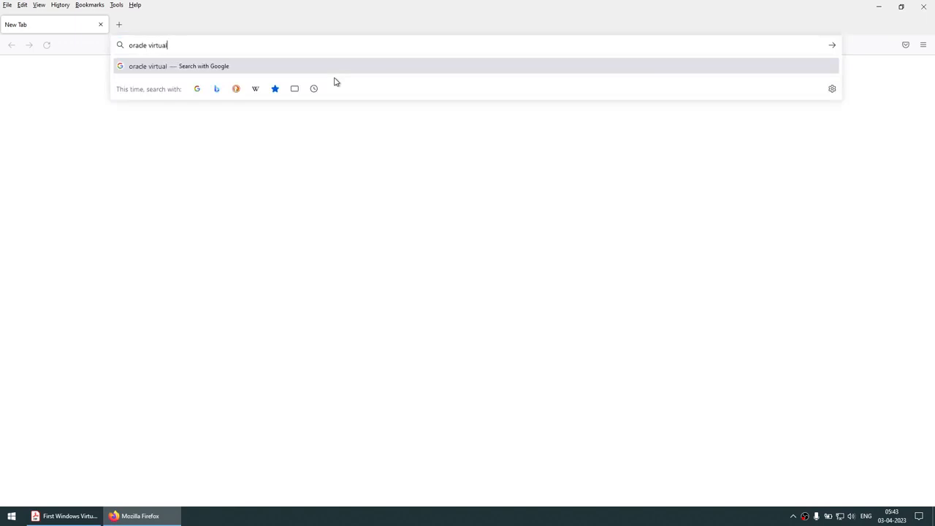
Type 'oracle virtualbox' as a web search in a new Firefox tab.
type("box")
Go to the VirtualBox downloads page and download the 7.0.6 installer for Windows hosts.
key("Return")
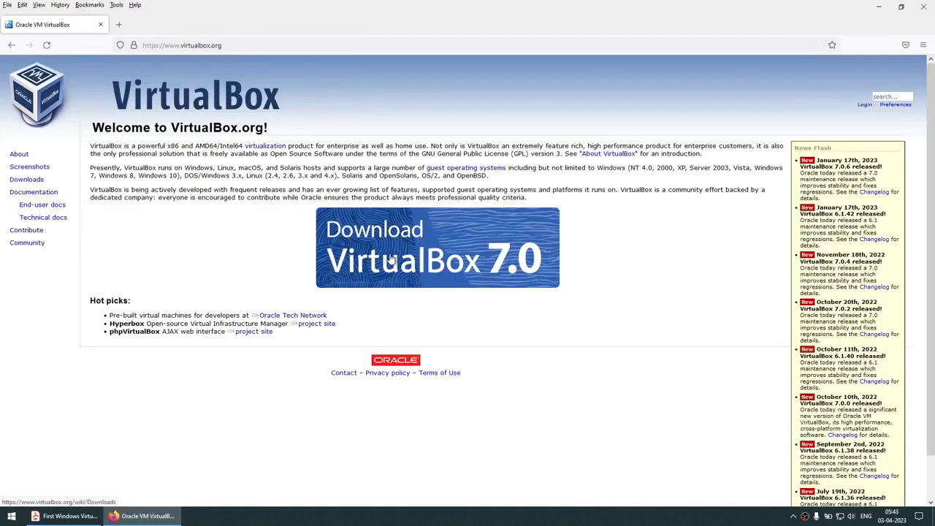
left_click(465, 265)
key("ctrl+plus")
key("ctrl+plus")
key("ctrl+plus")
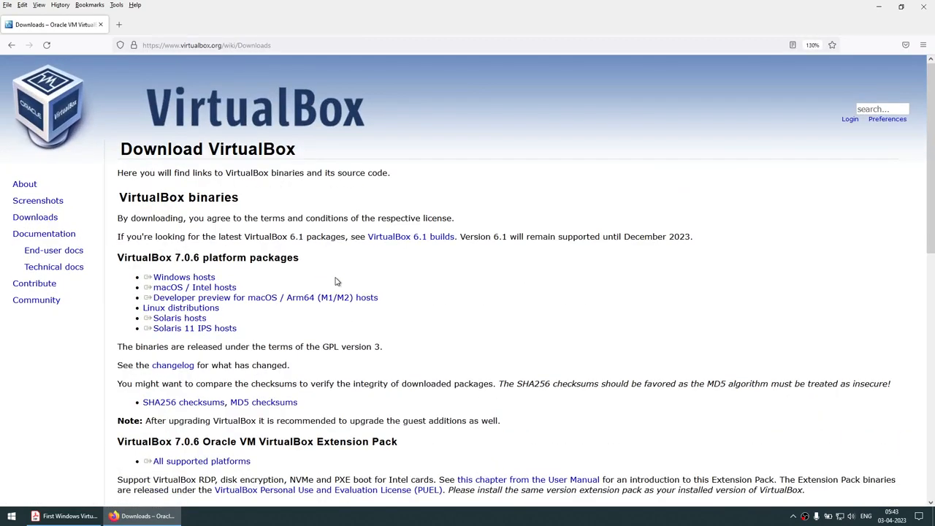
scroll(336, 281, "down", 2)
left_click(184, 207)
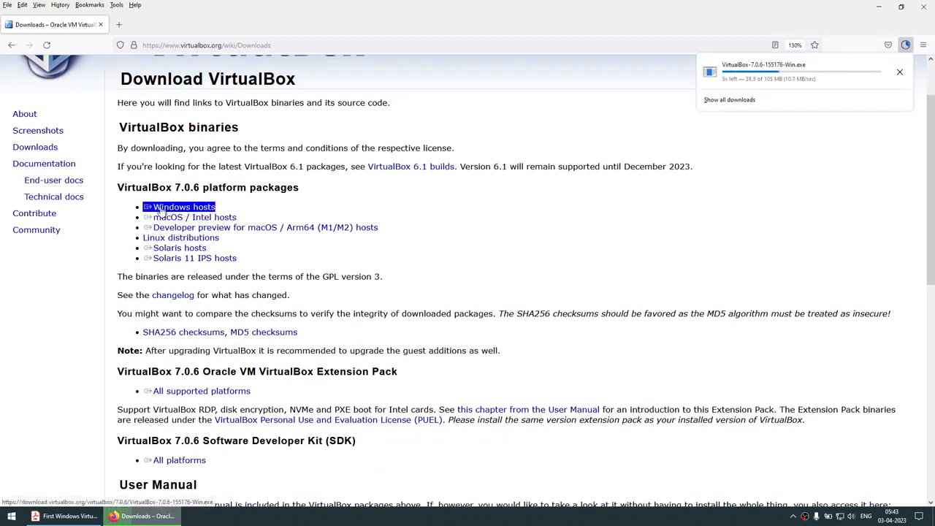
Download the Oracle VM VirtualBox Extension Pack for all supported platforms.
left_click(881, 7)
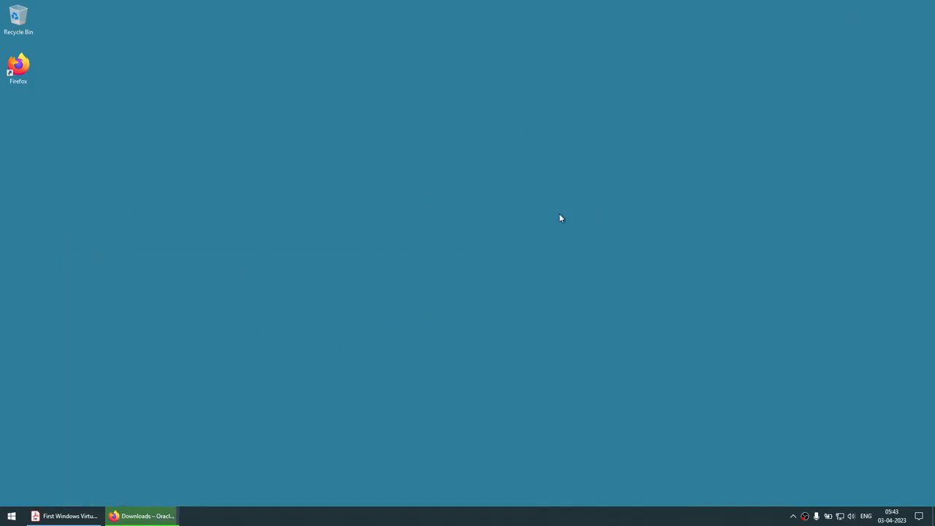
left_click(146, 516)
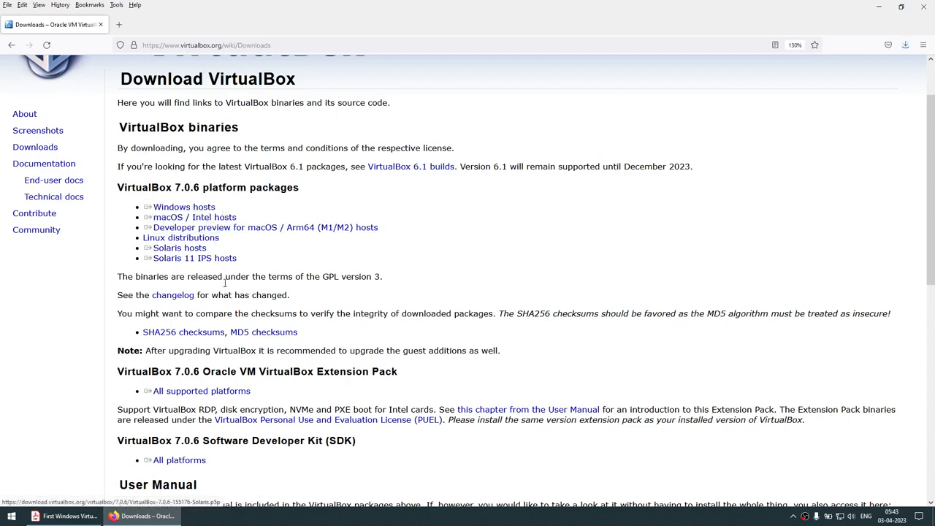
scroll(271, 317, "down", 4)
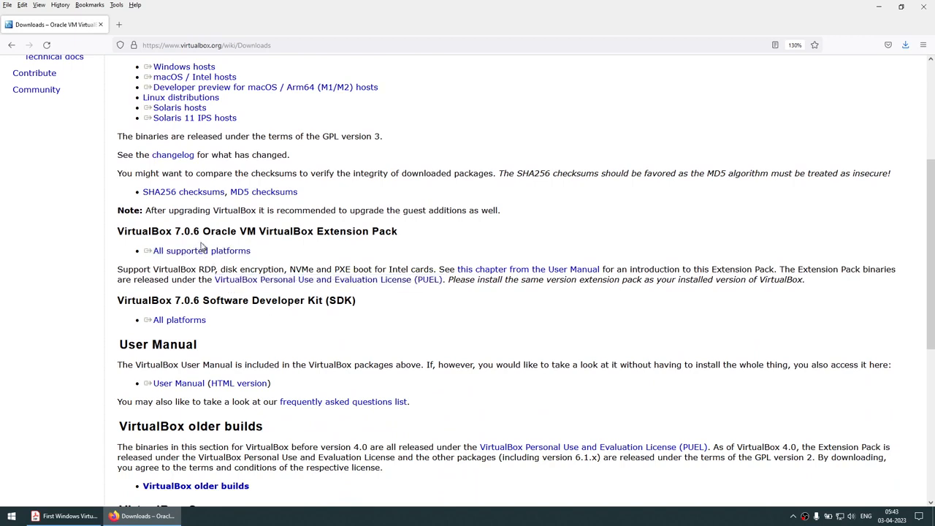
left_click_drag(206, 231, 400, 233)
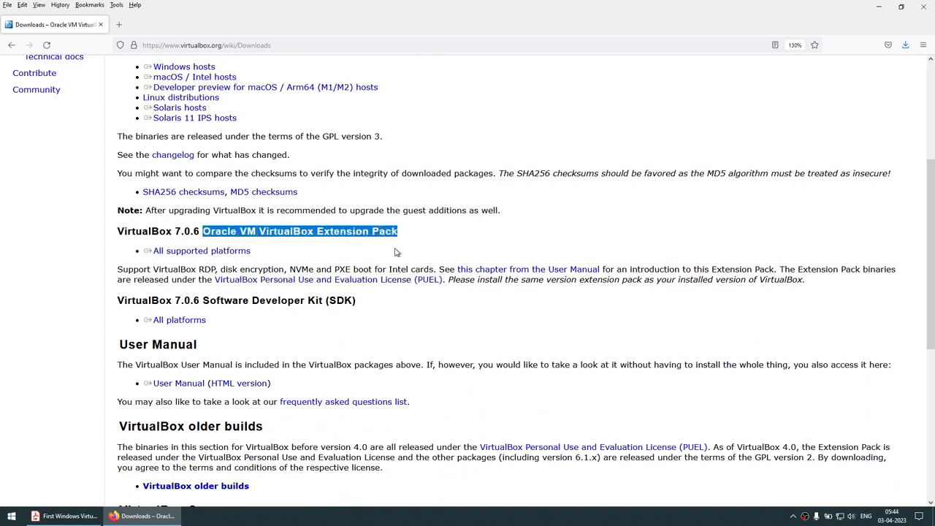
left_click(228, 252)
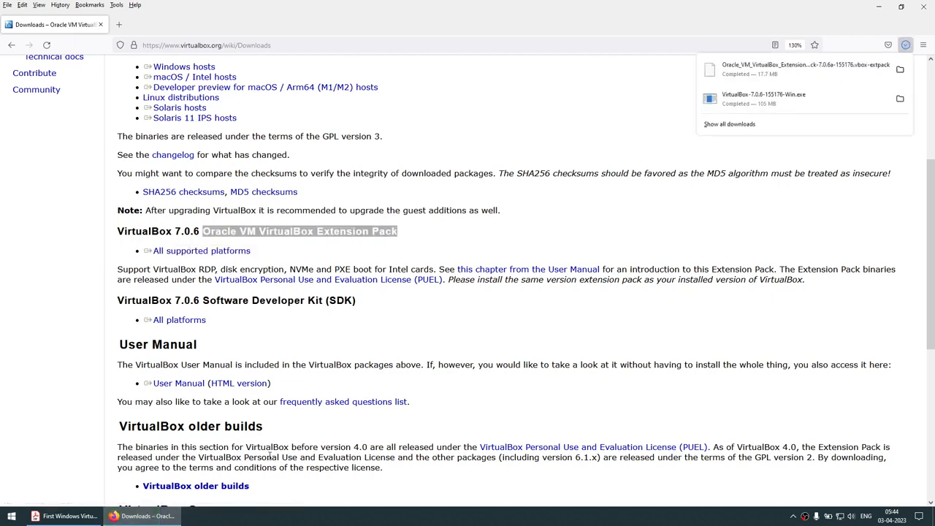
Copy 'Windows Server 2022' from the PDF's supported Windows versions list.
left_click(283, 44)
left_click(65, 516)
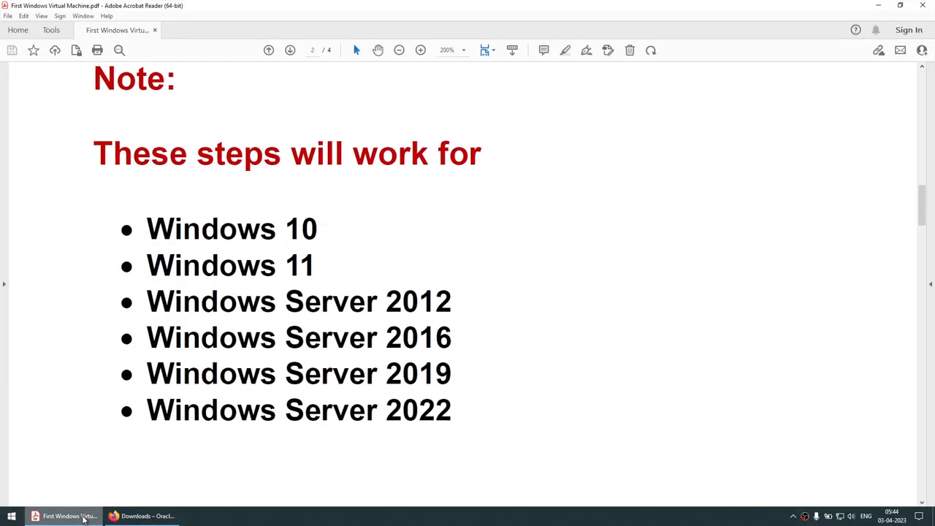
left_click_drag(148, 410, 453, 415)
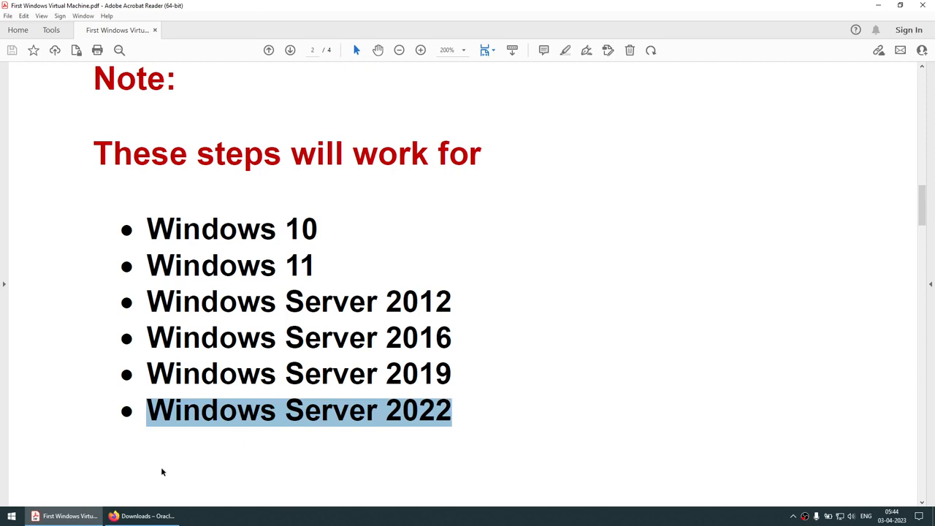
left_click(143, 516)
Search the web for 'Windows Server 2022 Download ISO'.
type("W i ndows Server 20 2 2")
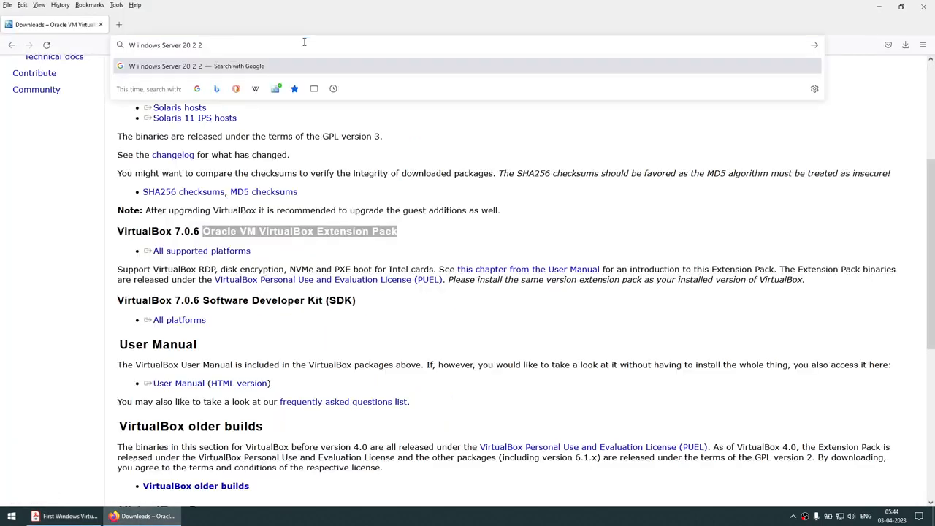
key("ctrl+a")
type("Window")
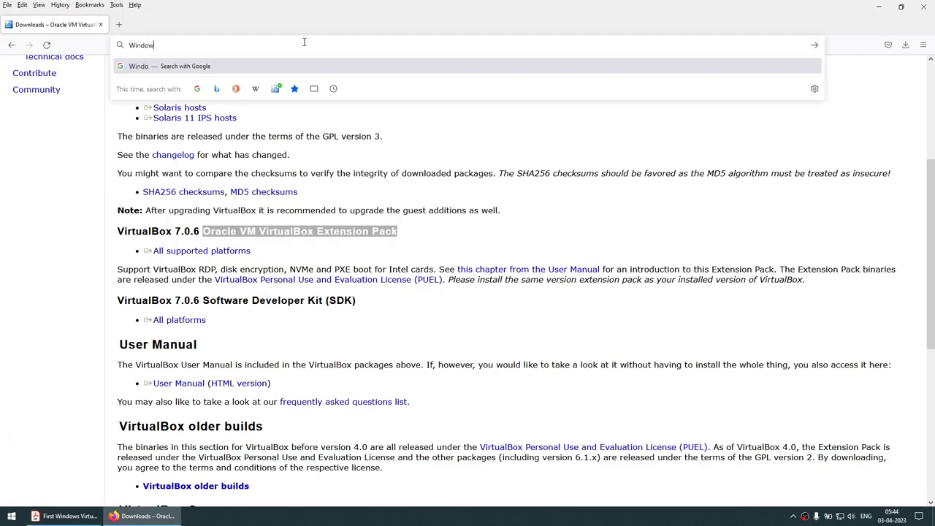
type("s Server 20")
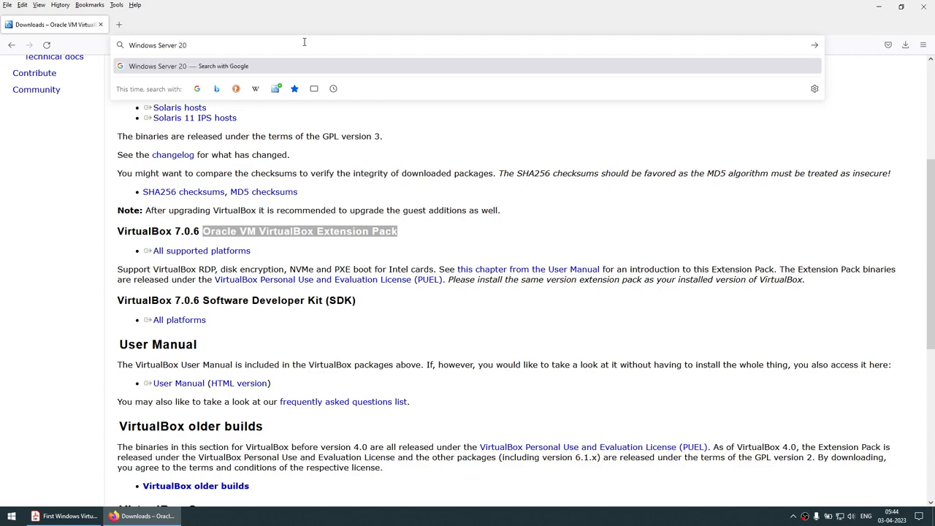
type("22 Down")
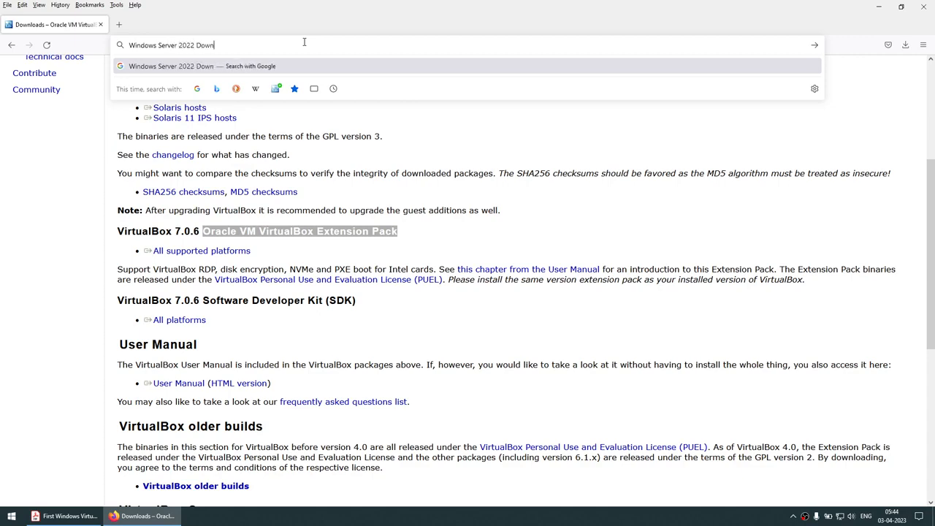
type("load ISO")
key("Return")
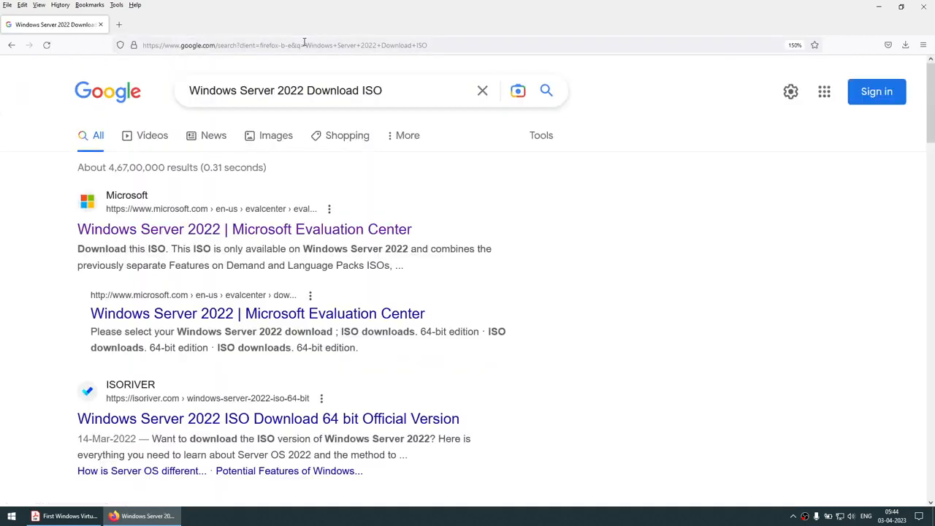
Open Microsoft's Windows Server 2022 Evaluation Center and its ISO download registration page.
left_click(347, 228)
scroll(349, 226, "down", 3)
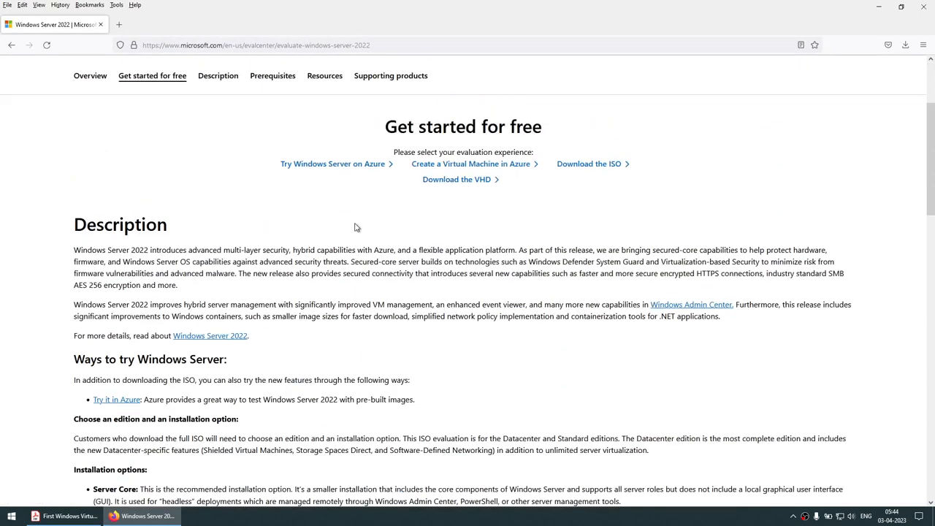
left_click(595, 165)
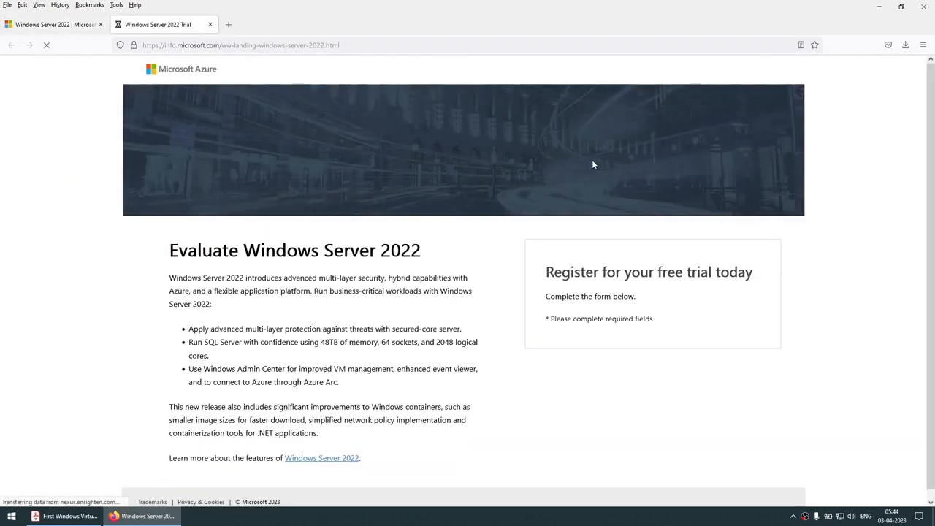
Scroll through the empty trial registration form, then close Firefox.
scroll(577, 227, "down", 5)
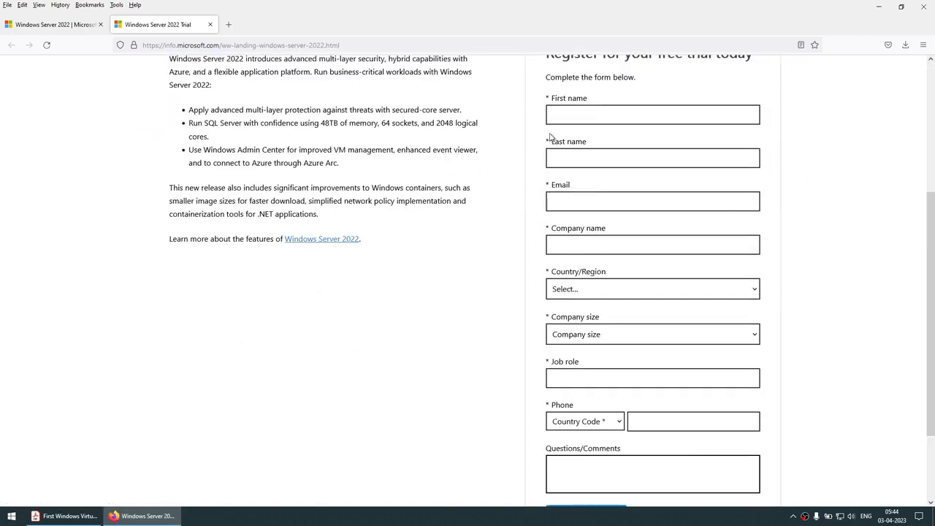
scroll(632, 229, "down", 3)
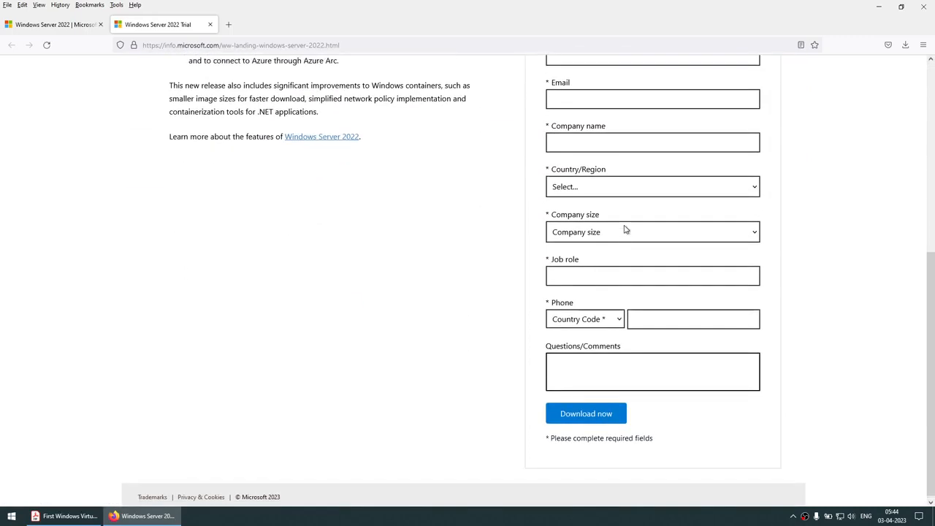
scroll(624, 226, "up", 2)
scroll(624, 226, "down", 2)
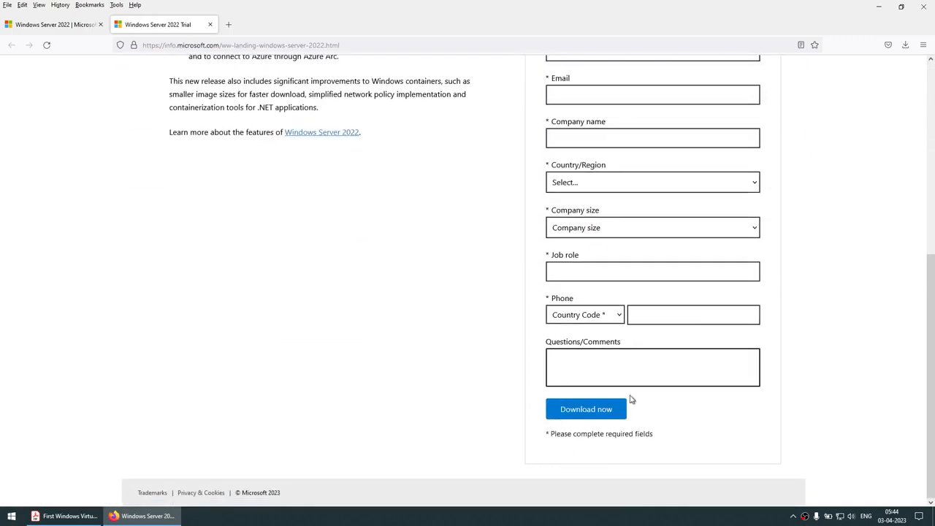
scroll(594, 397, "up", 5)
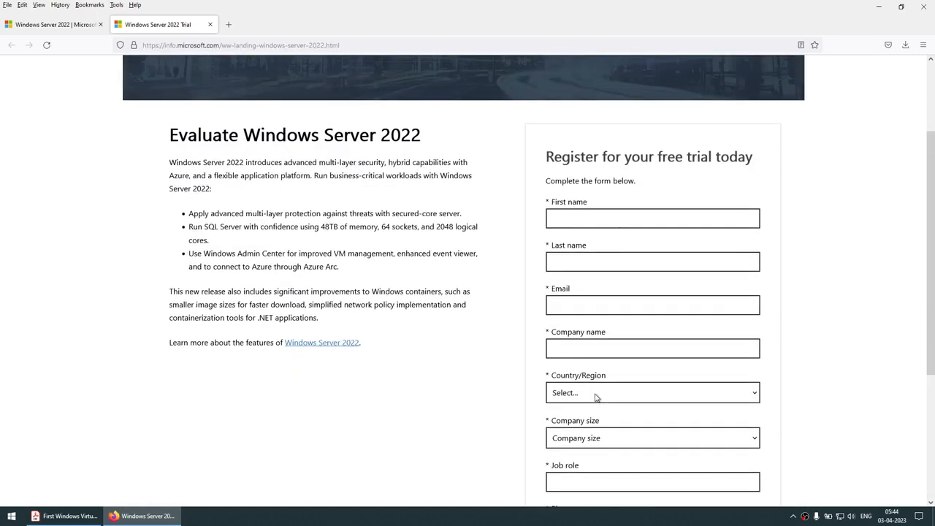
scroll(595, 397, "up", 3)
scroll(596, 394, "down", 5)
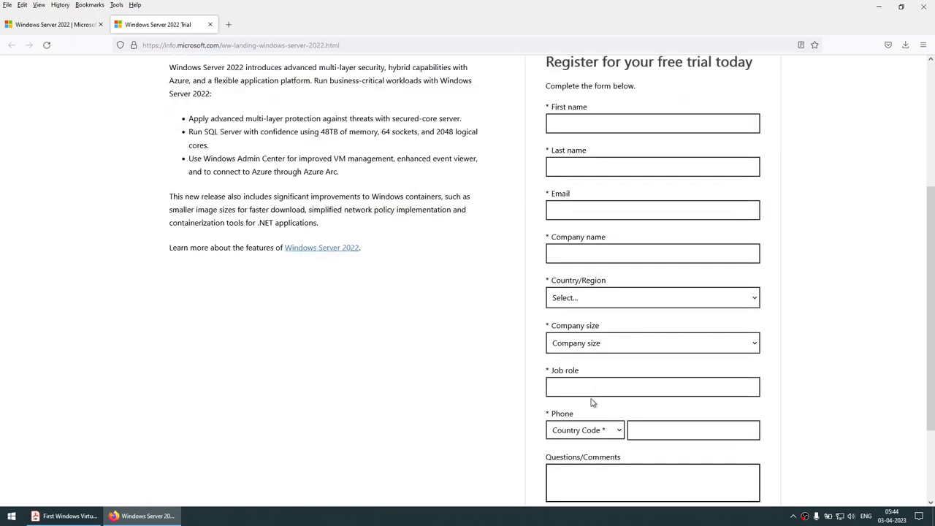
scroll(592, 402, "up", 5)
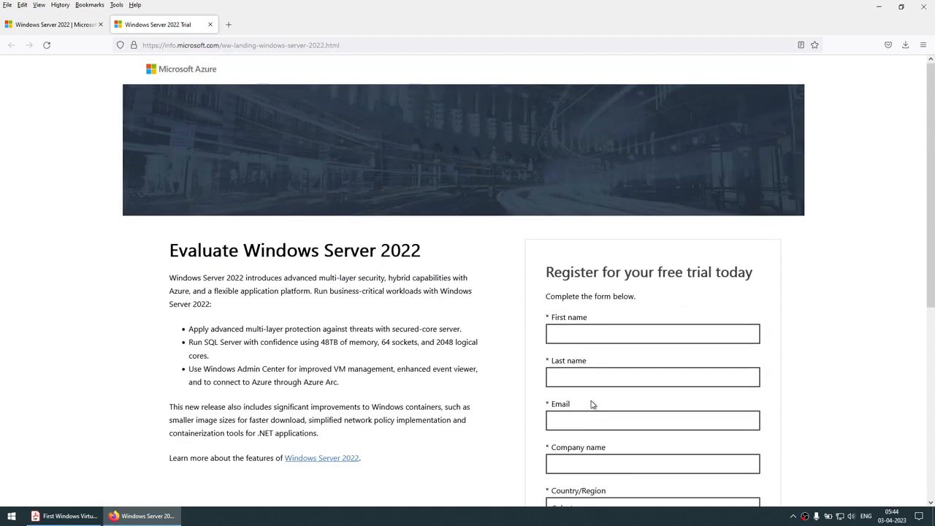
scroll(593, 404, "down", 7)
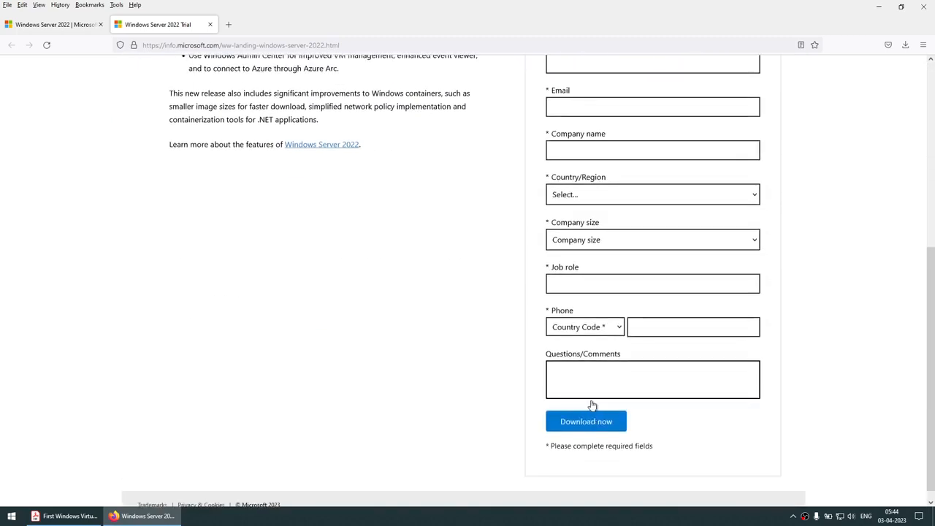
scroll(592, 404, "up", 6)
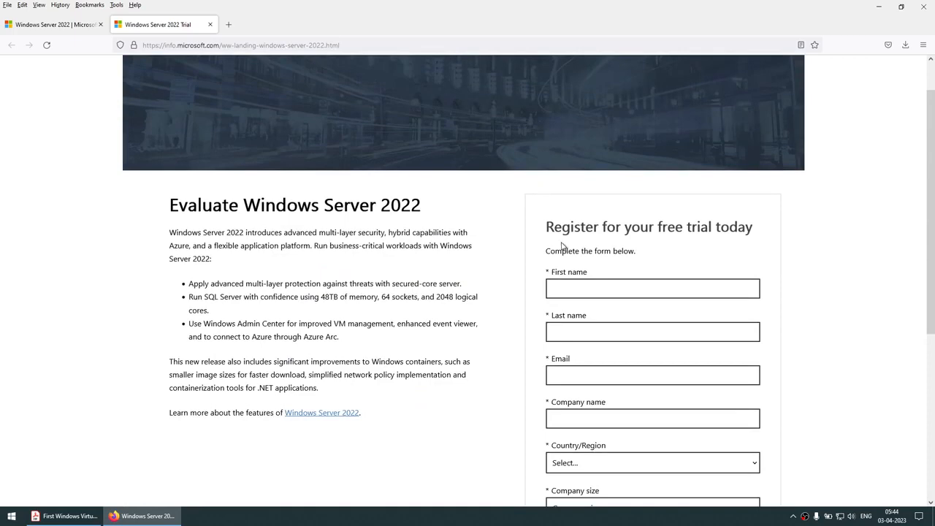
scroll(562, 246, "down", 6)
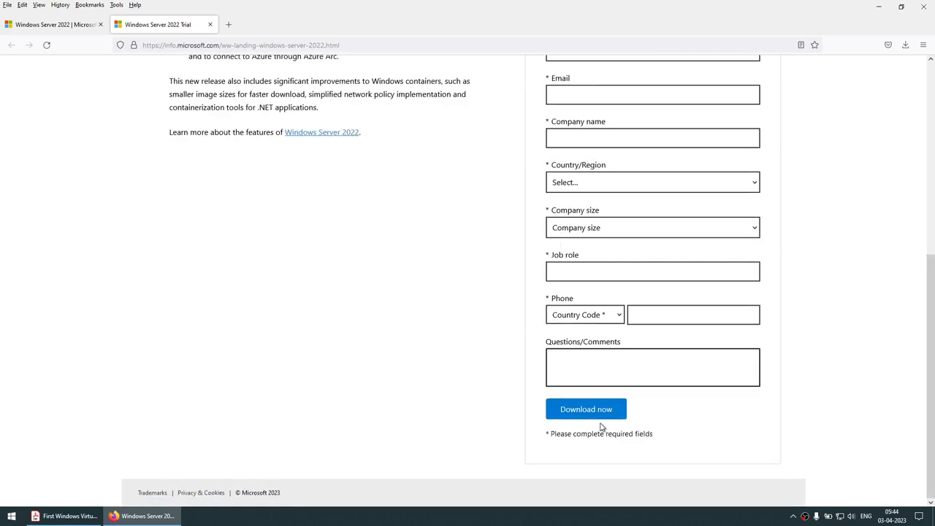
scroll(602, 426, "up", 7)
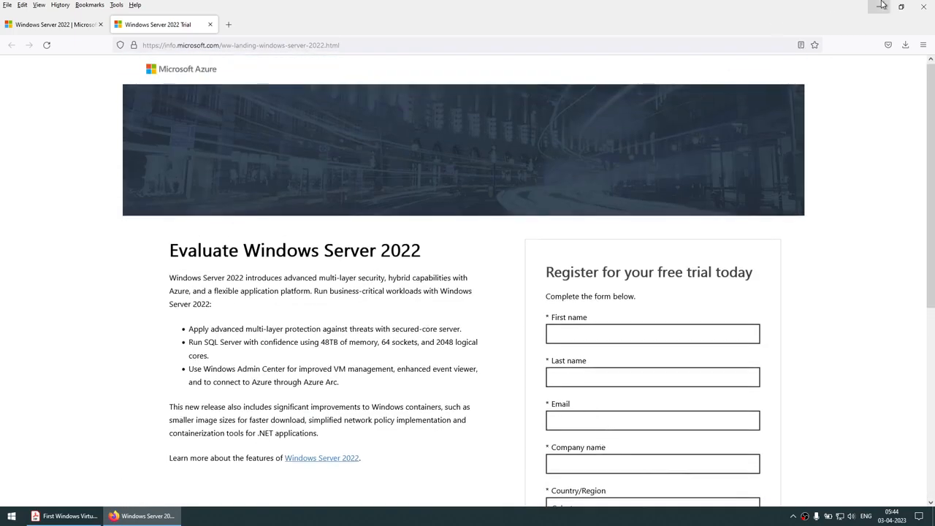
left_click(919, 7)
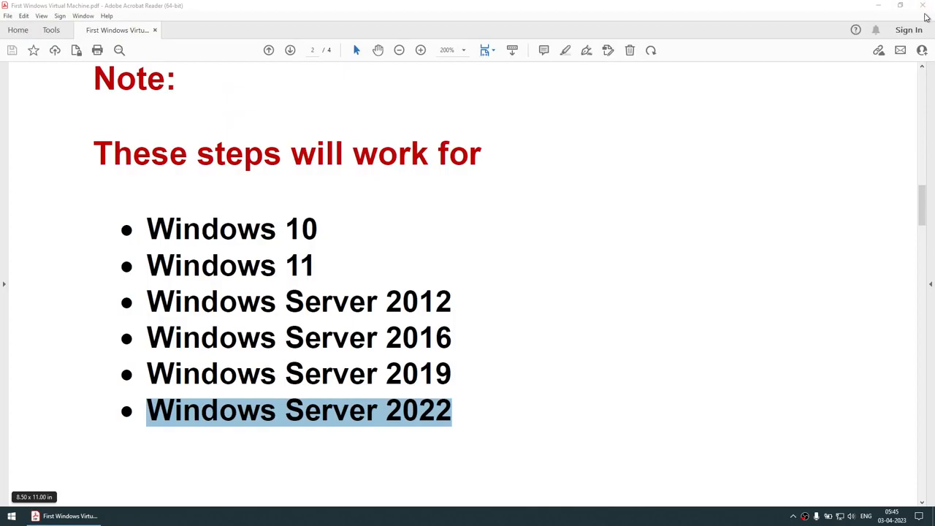
Launch VirtualBox-7.0.6-155176-Win from the Downloads folder to bring up its Setup Wizard.
left_click(877, 5)
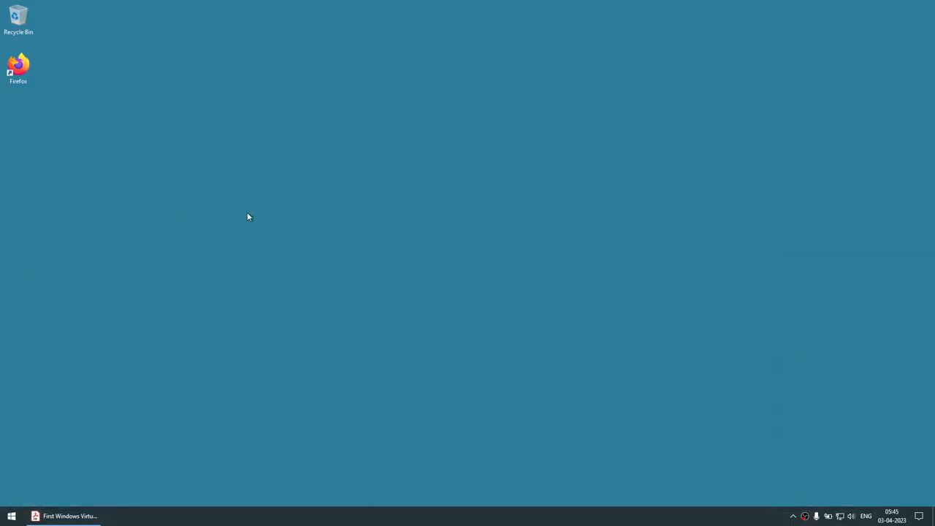
key("super+e")
left_click(35, 79)
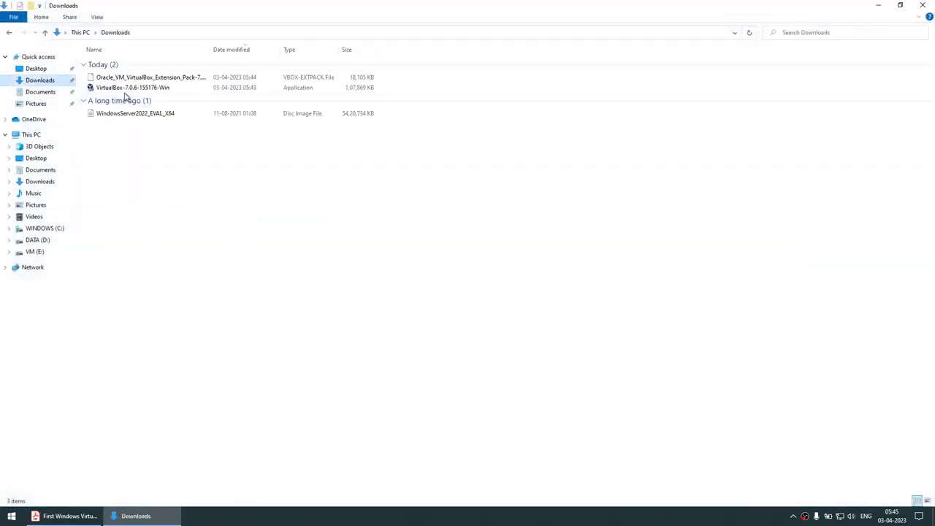
double_click(126, 88)
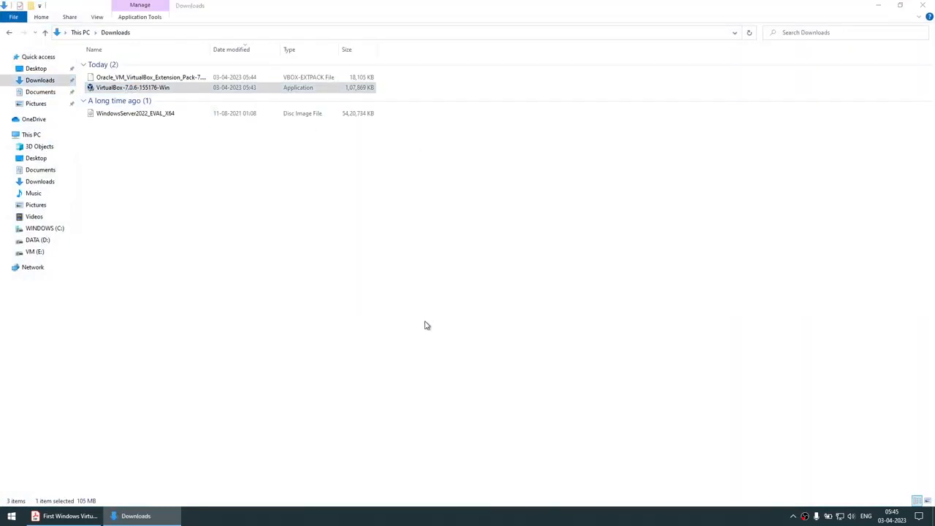
left_click(878, 6)
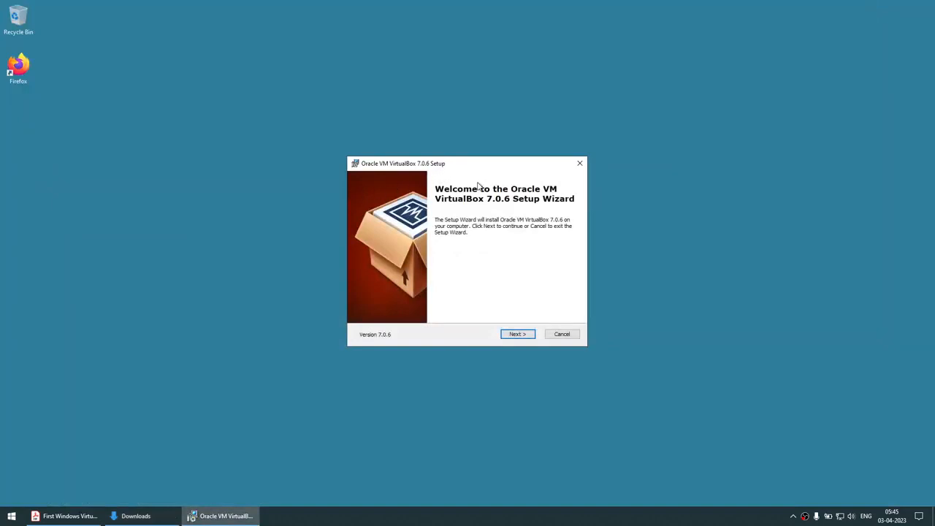
Install VirtualBox 7.0.6 with default features, accepting the network reset and Python warnings.
left_click(525, 334)
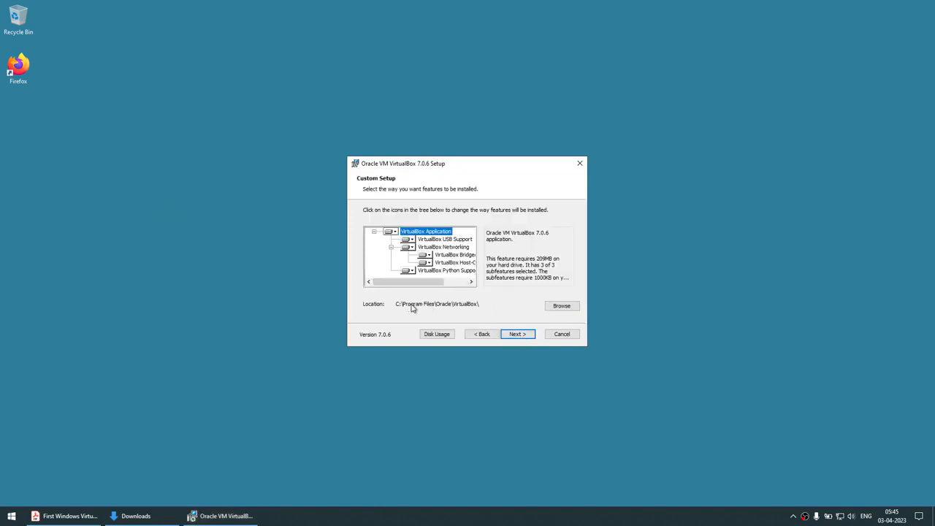
left_click(518, 334)
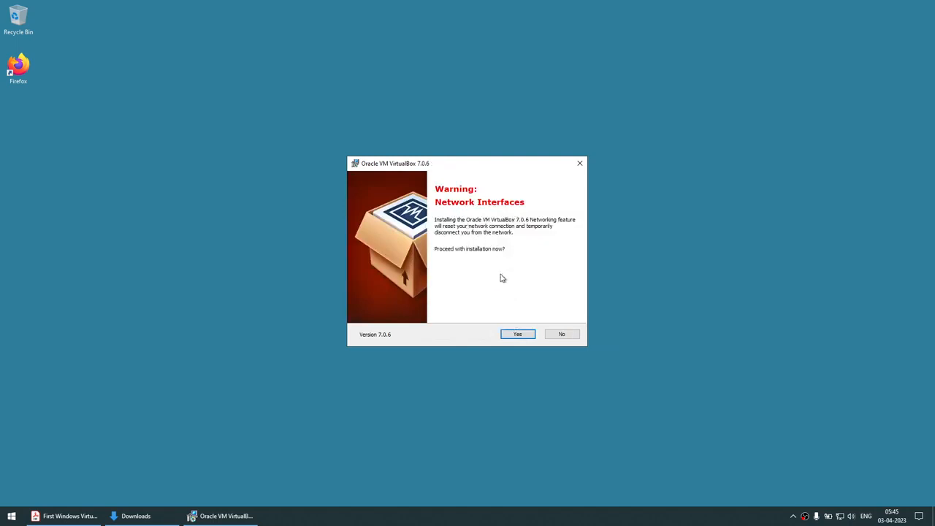
left_click(518, 335)
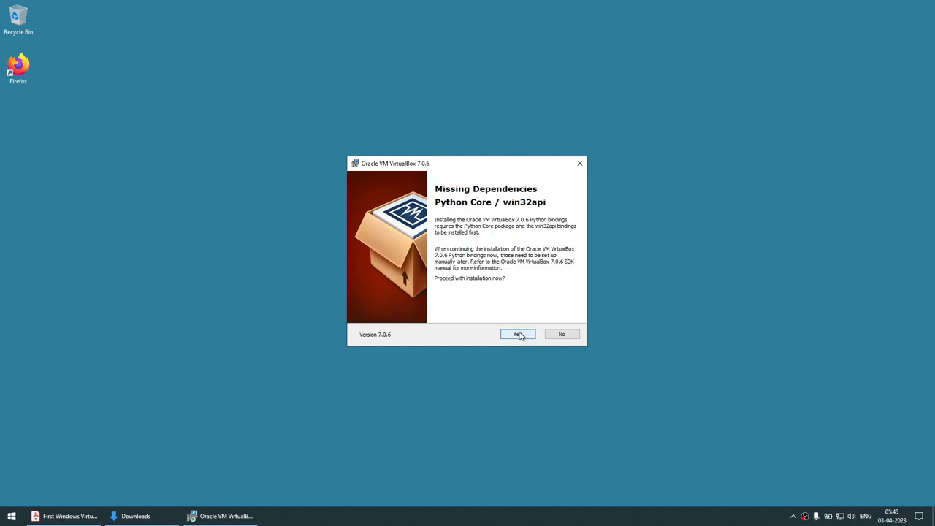
left_click(518, 334)
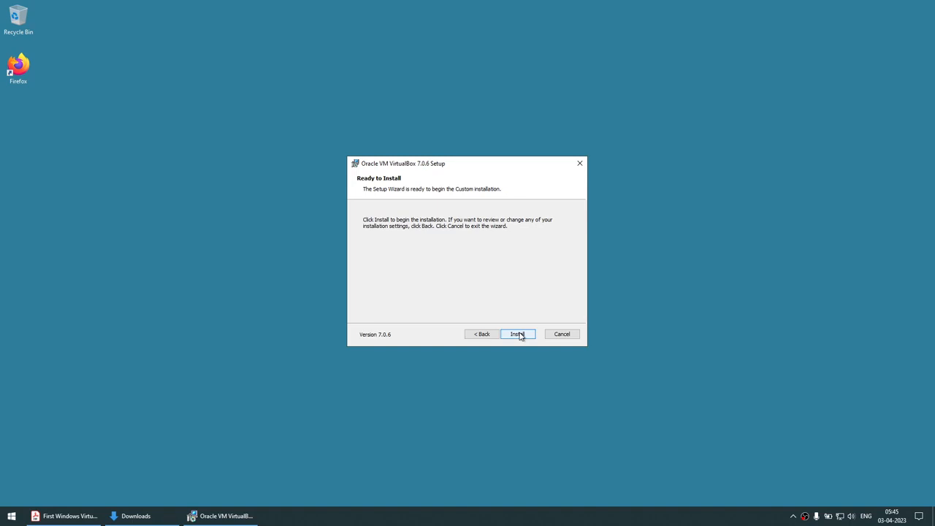
left_click(518, 335)
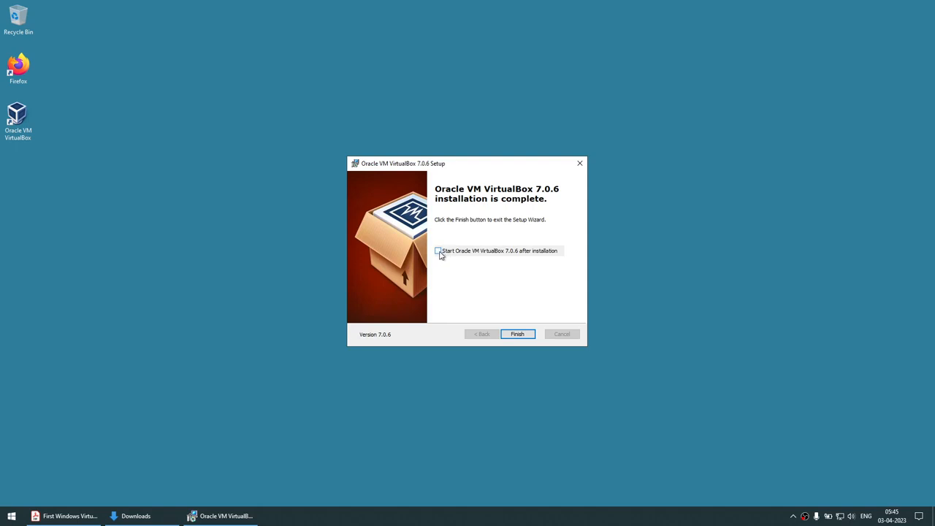
left_click(527, 333)
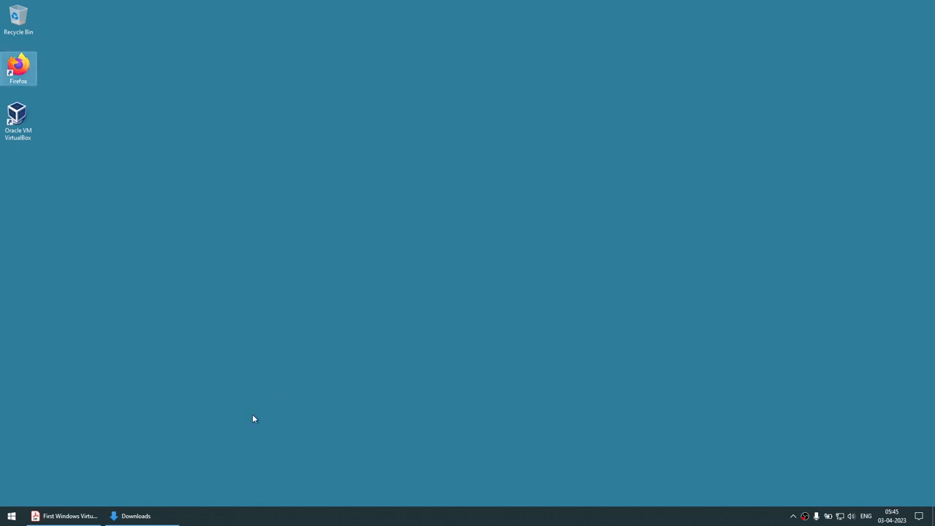
Resize the Downloads window and widen the Name column to locate the Extension Pack file.
left_click(150, 516)
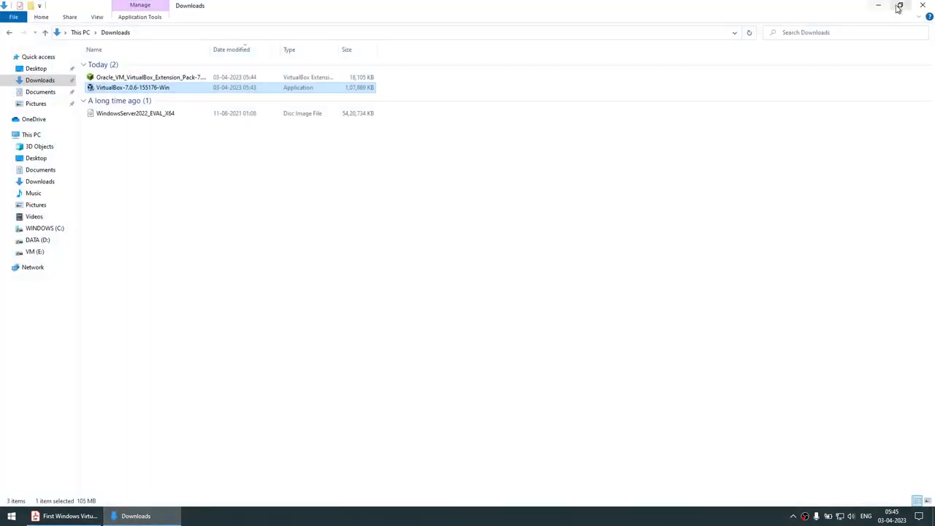
left_click(900, 5)
left_click_drag(490, 139, 440, 133)
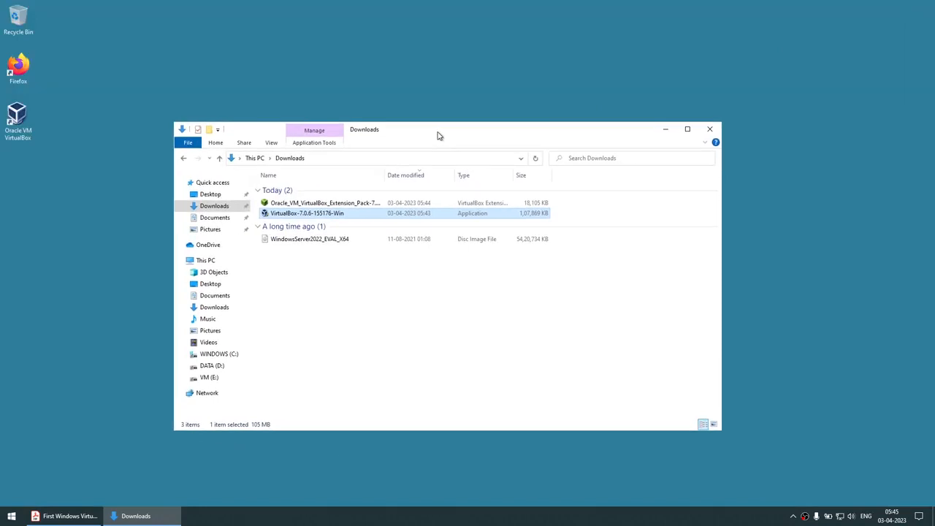
left_click(354, 204)
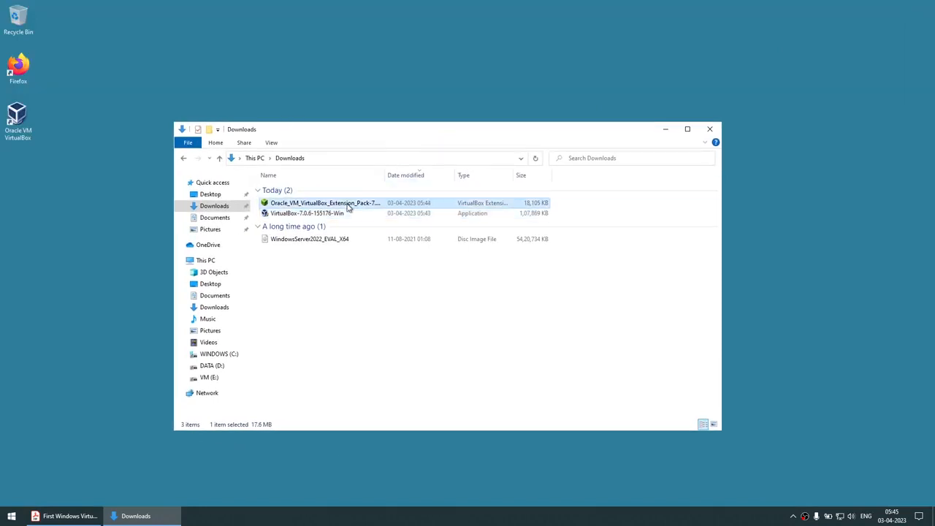
double_click(385, 176)
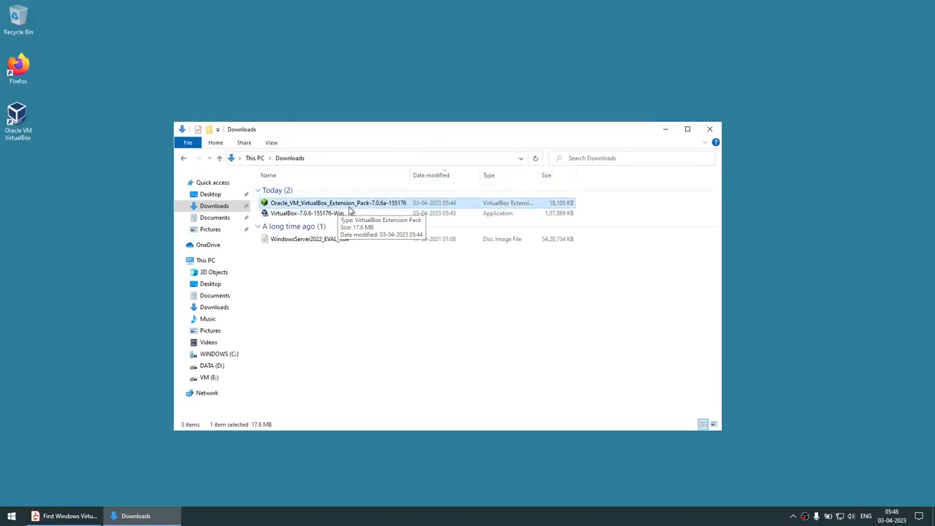
left_click(303, 213)
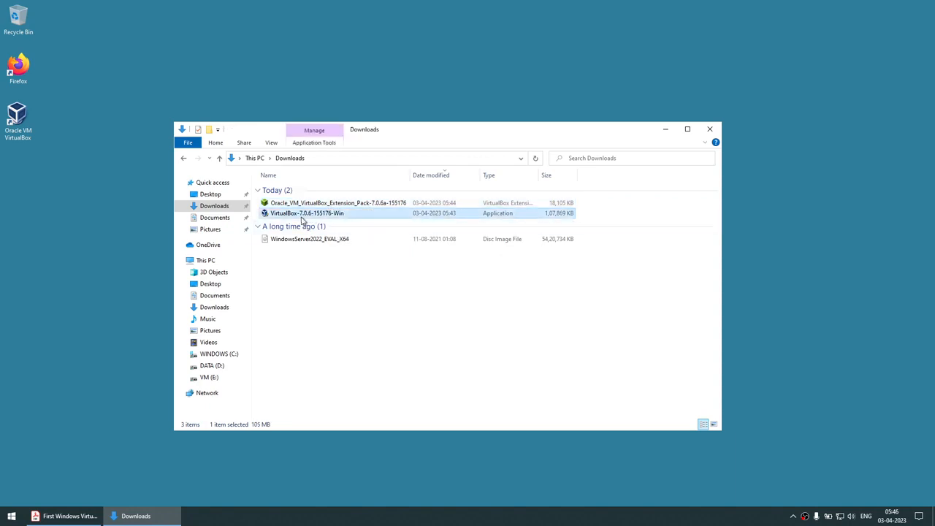
left_click(382, 204)
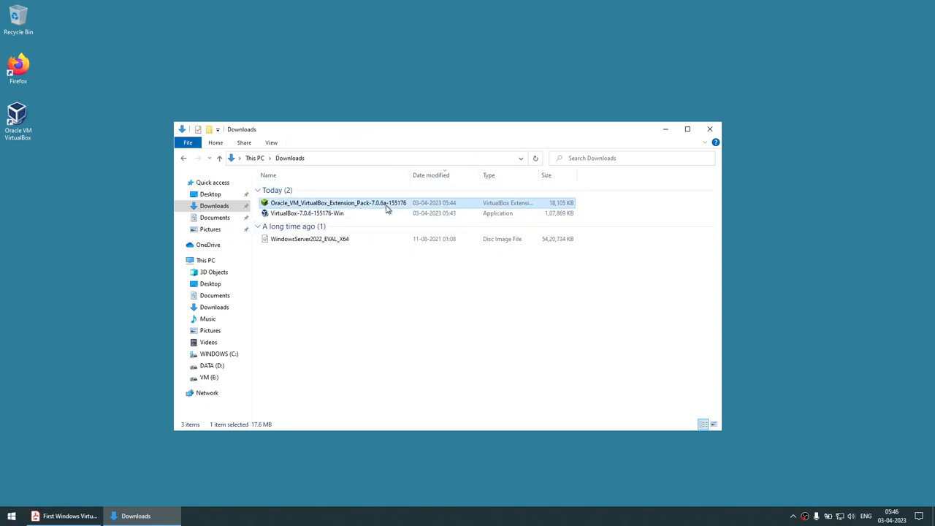
Reinstall the VirtualBox Extension Pack and accept its license.
double_click(387, 208)
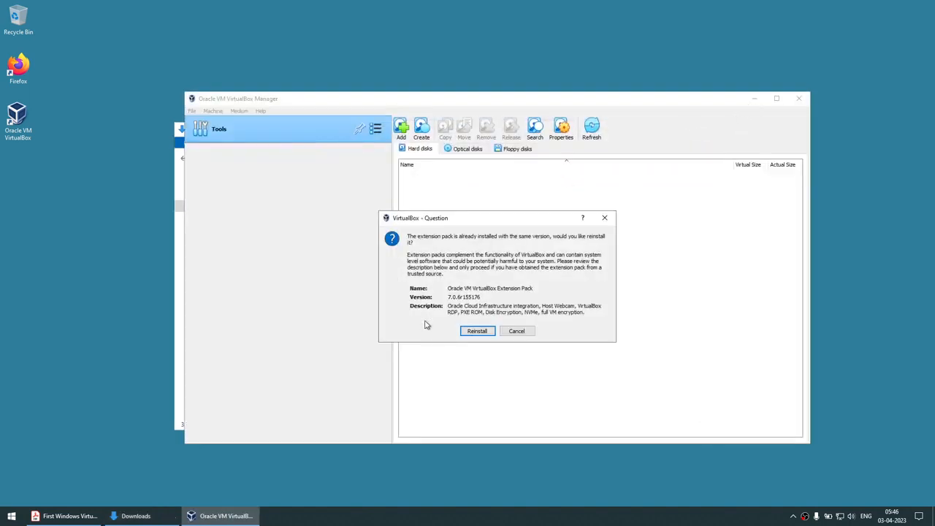
left_click(477, 330)
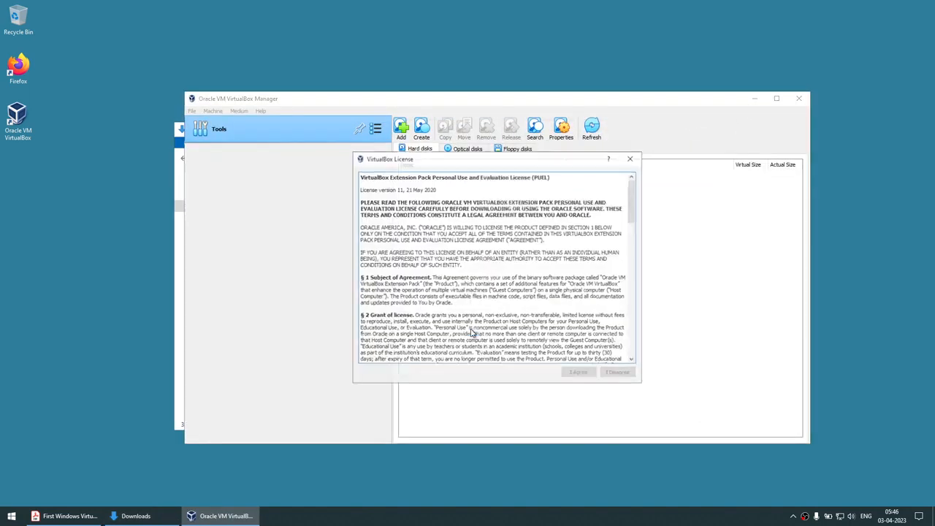
left_click_drag(633, 200, 631, 344)
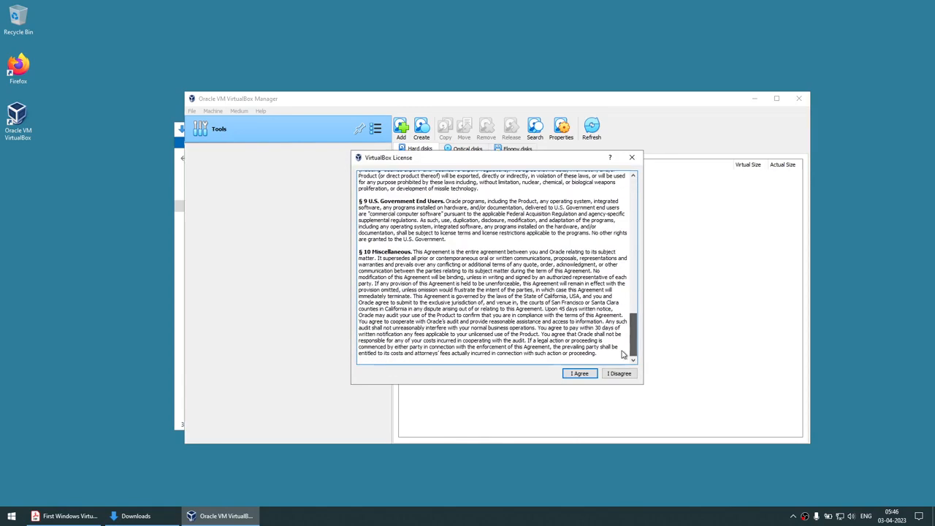
left_click(577, 375)
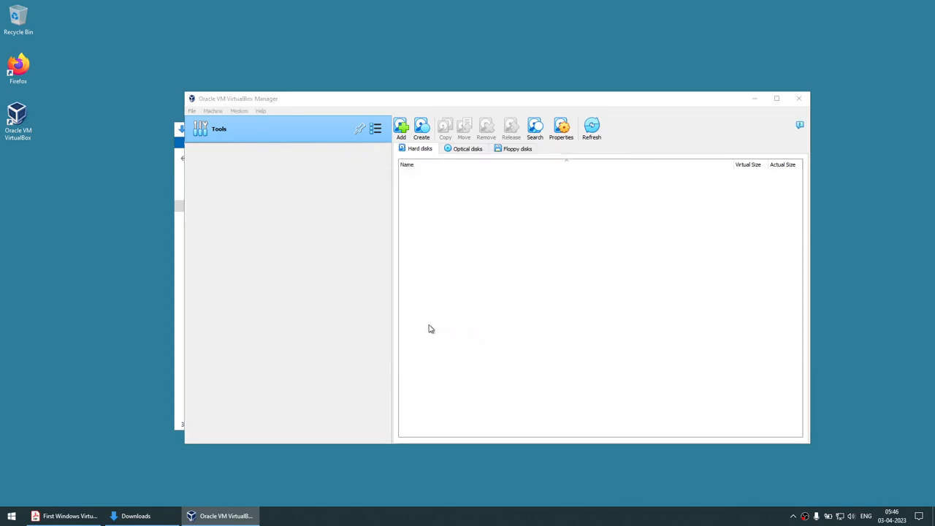
Close the Downloads window and bring VirtualBox Manager back into view.
left_click(756, 99)
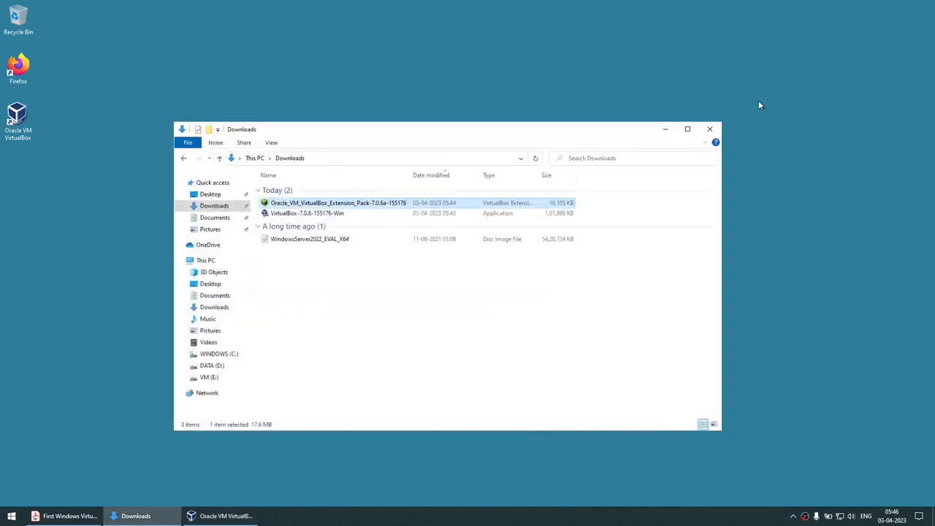
left_click(710, 130)
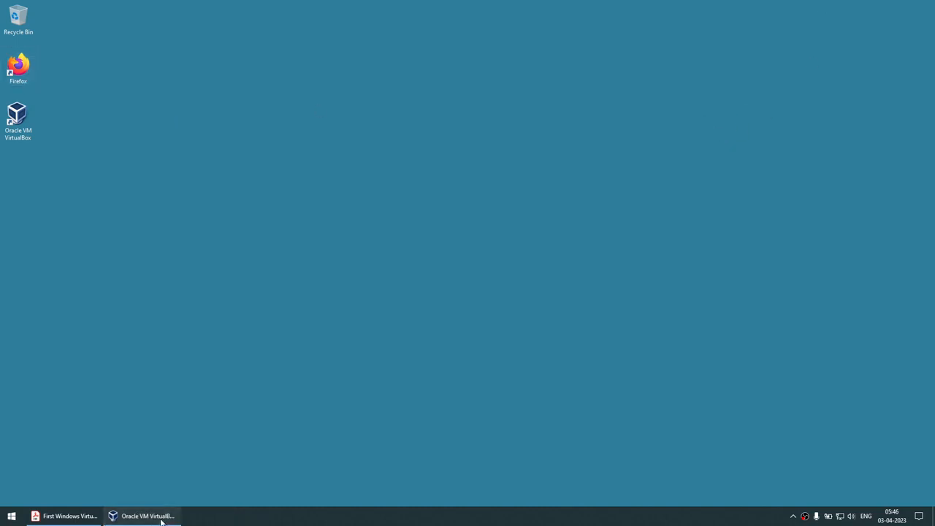
left_click(161, 517)
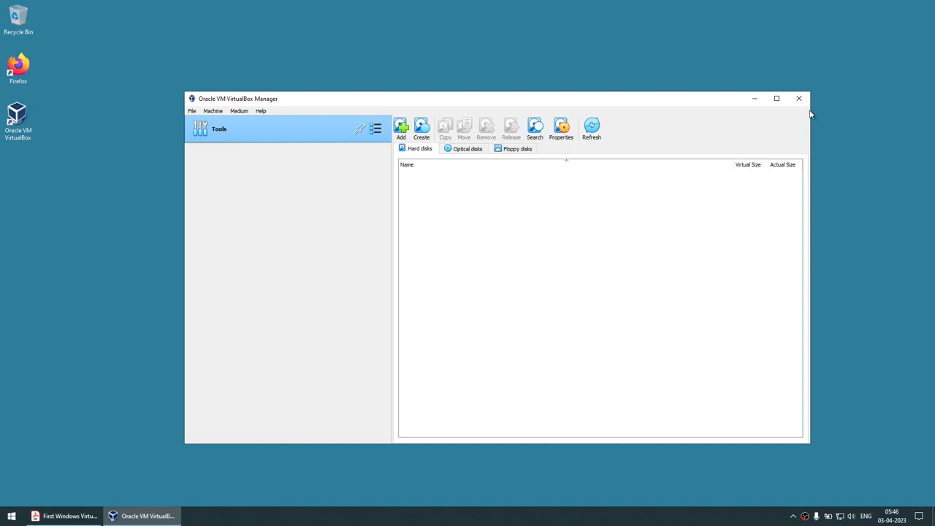
key("super+e")
Create a new folder named VM on WINDOWS (C:) and confirm its C:\VM path.
left_click(213, 353)
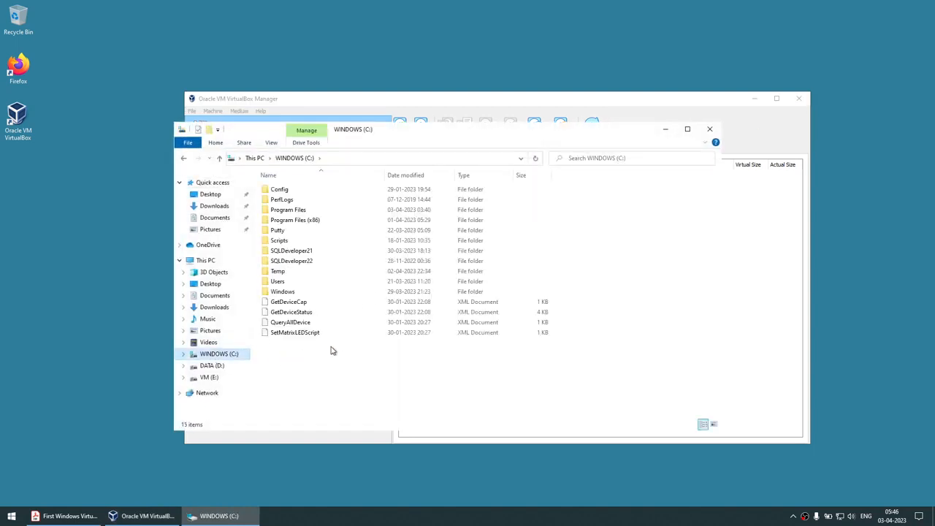
right_click(341, 362)
mouse_move(379, 459)
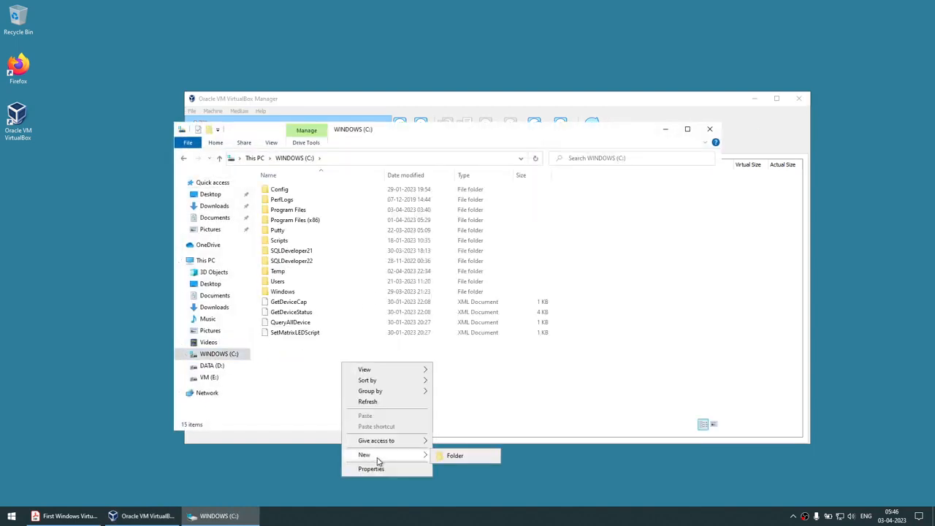
left_click(453, 455)
type("V")
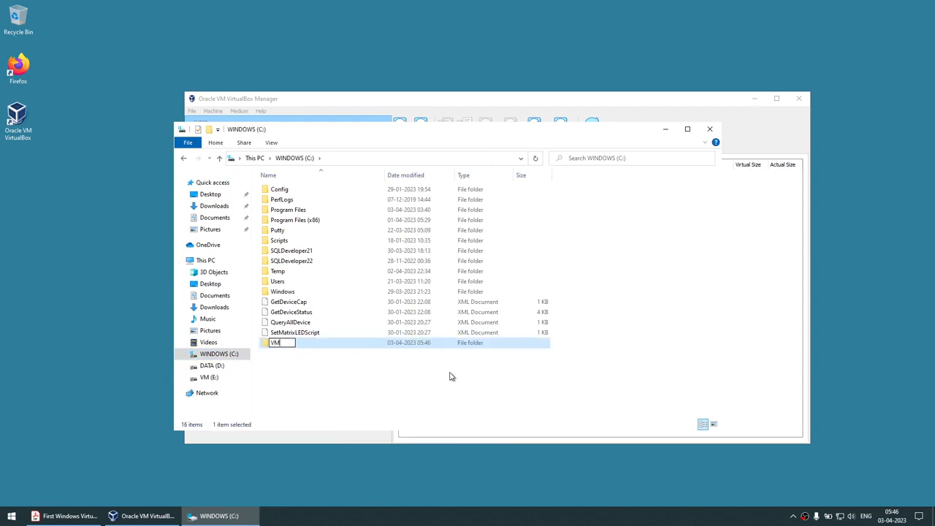
type("M")
key("Return")
key("Return")
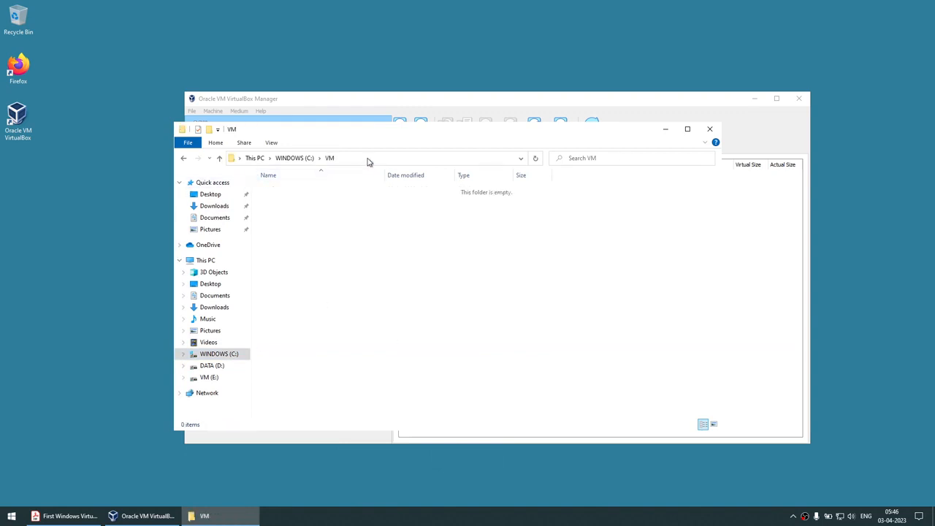
left_click(368, 162)
left_click(666, 129)
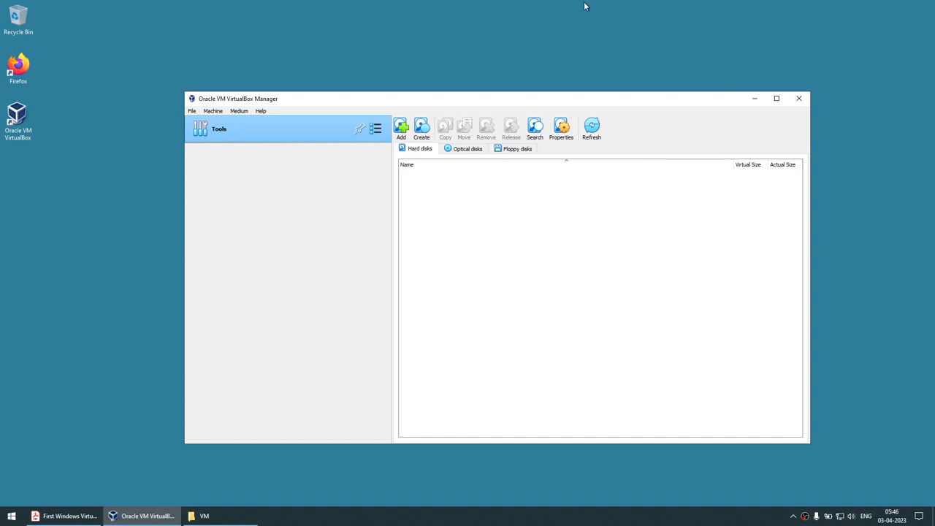
Set VirtualBox's default machine folder to C:\VM in Preferences.
left_click(193, 111)
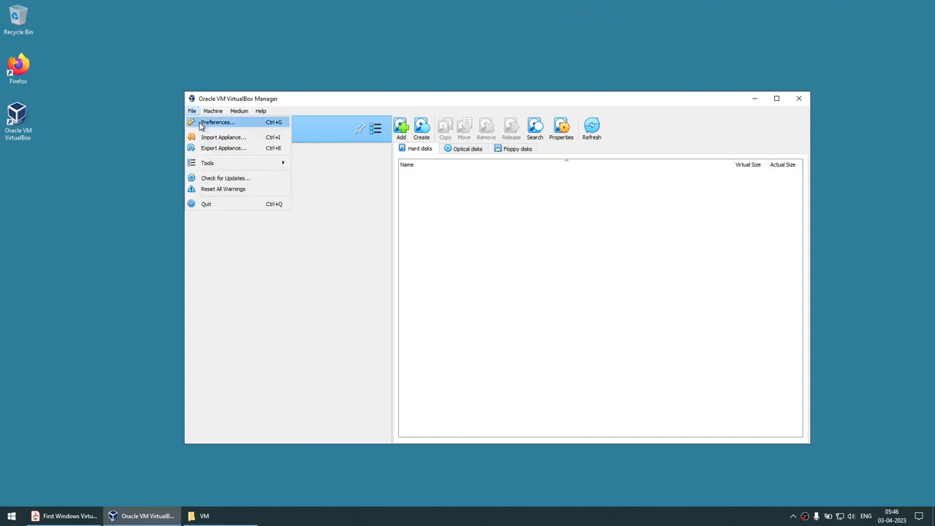
left_click(212, 121)
left_click(556, 214)
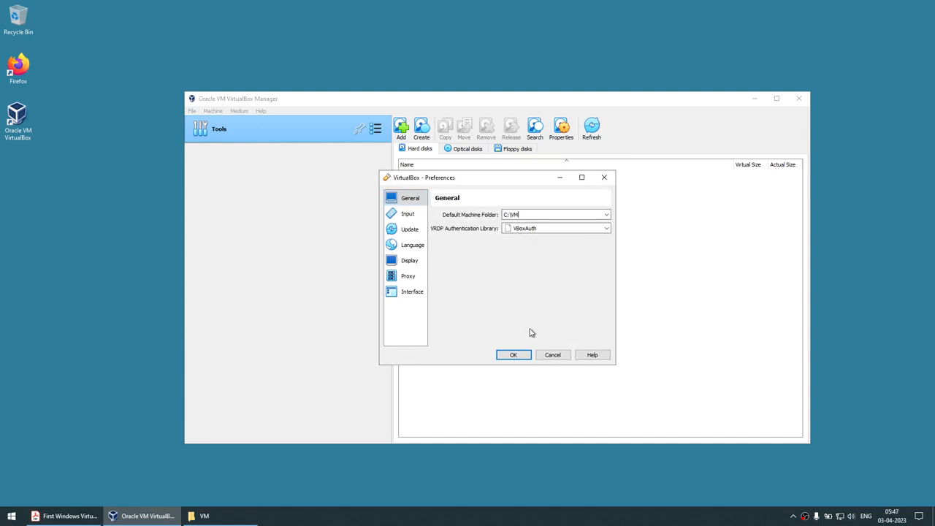
left_click(513, 356)
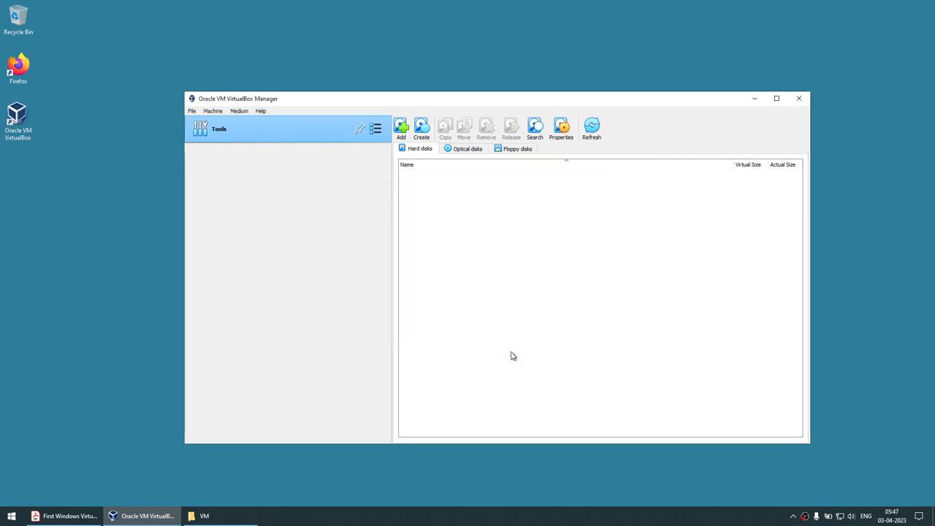
Select the C:\VM path in the folder window, then put the window away.
left_click(203, 515)
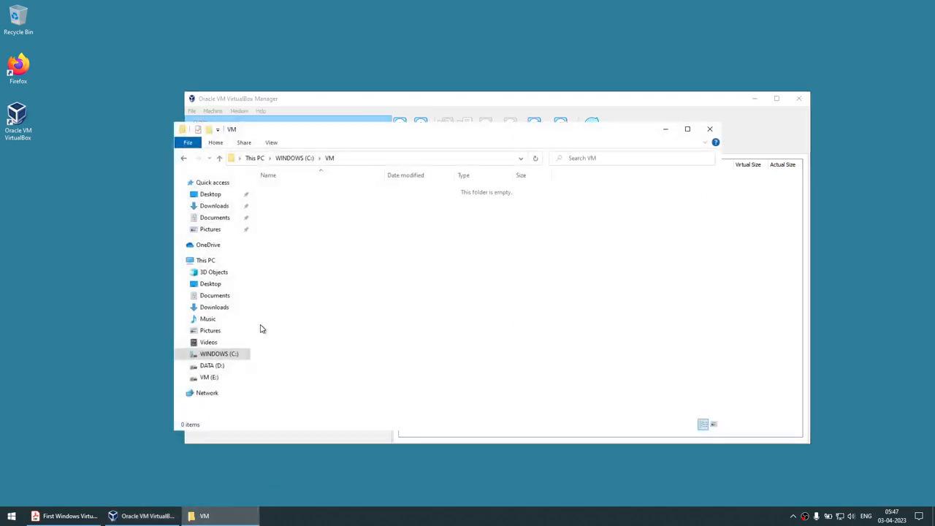
left_click(376, 157)
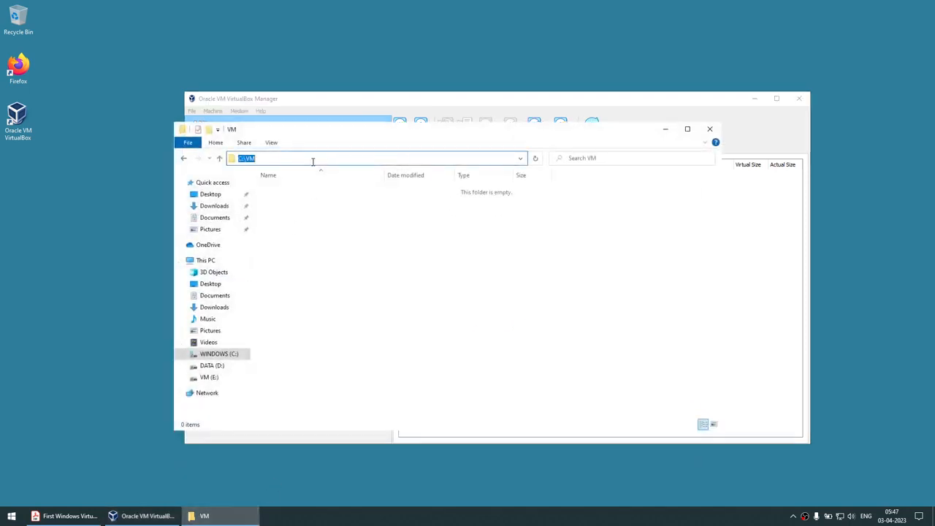
left_click(661, 136)
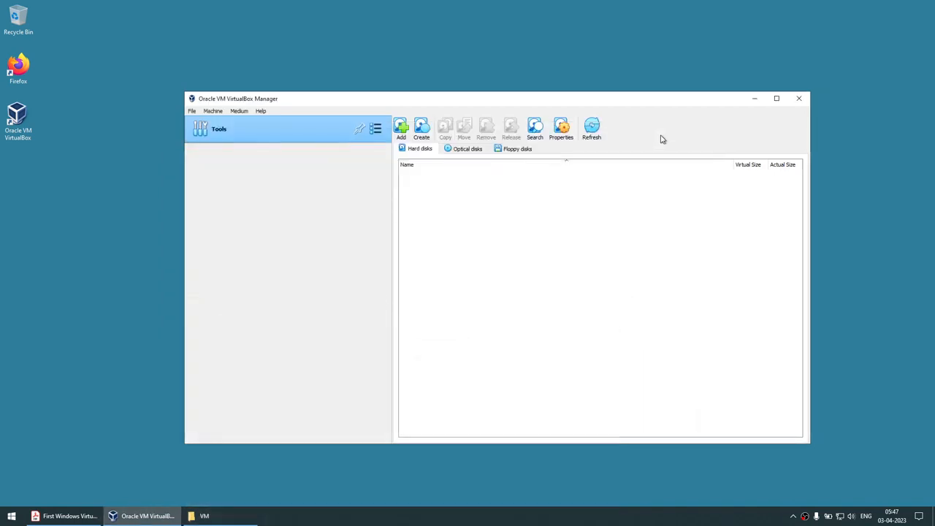
Start a new machine named WINDOWS2022 in C:\VM with version Windows 2022 (64-bit).
left_click(212, 111)
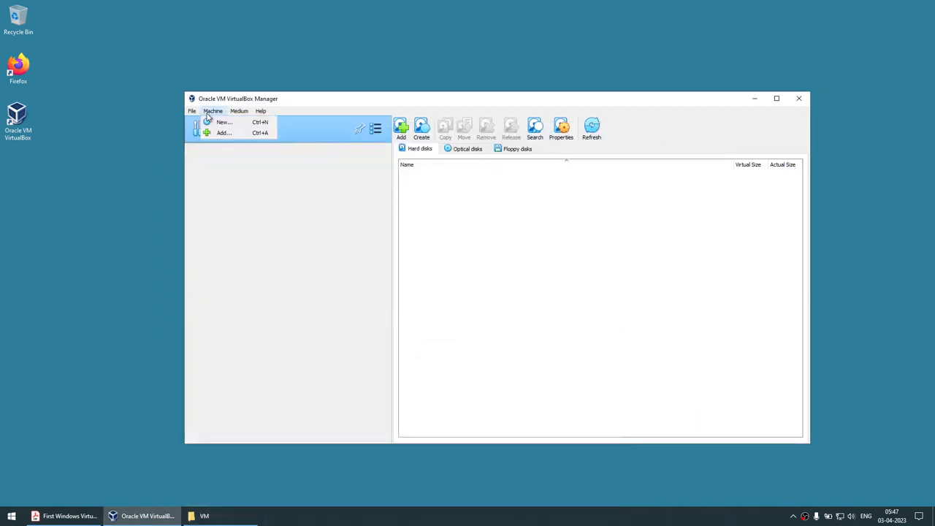
left_click(216, 122)
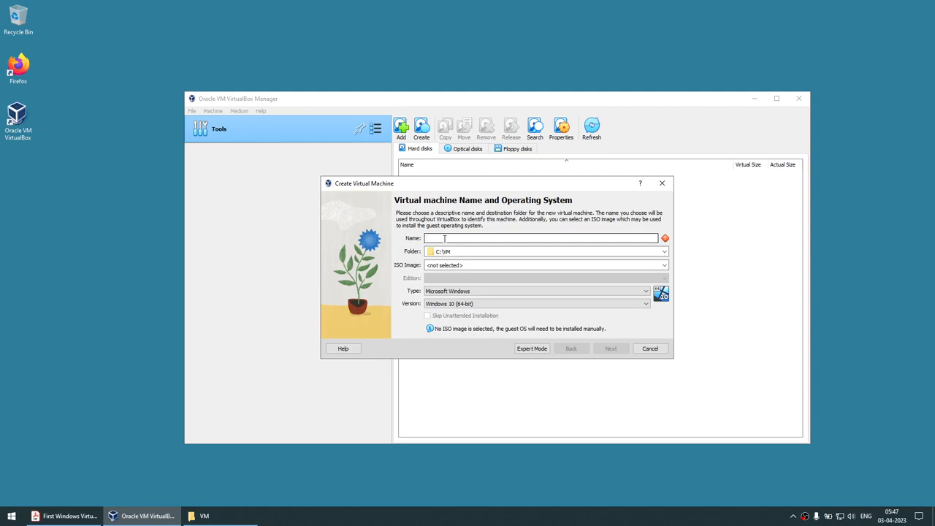
type("WINDOWS2022")
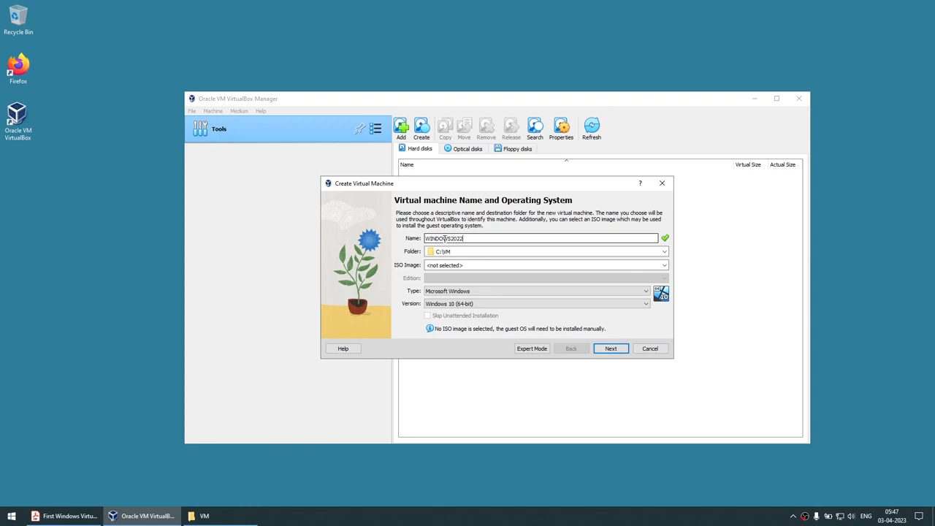
left_click_drag(449, 252, 419, 254)
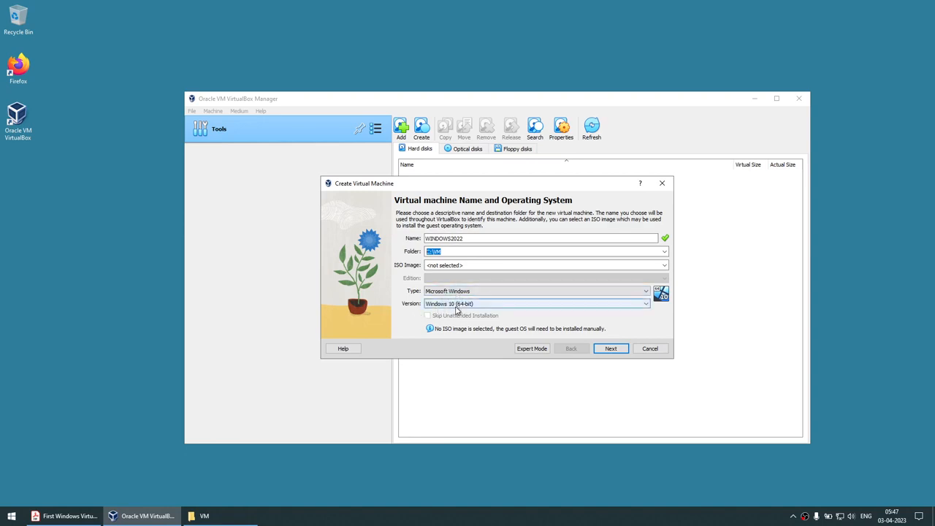
left_click(456, 310)
scroll(483, 358, "down", 1)
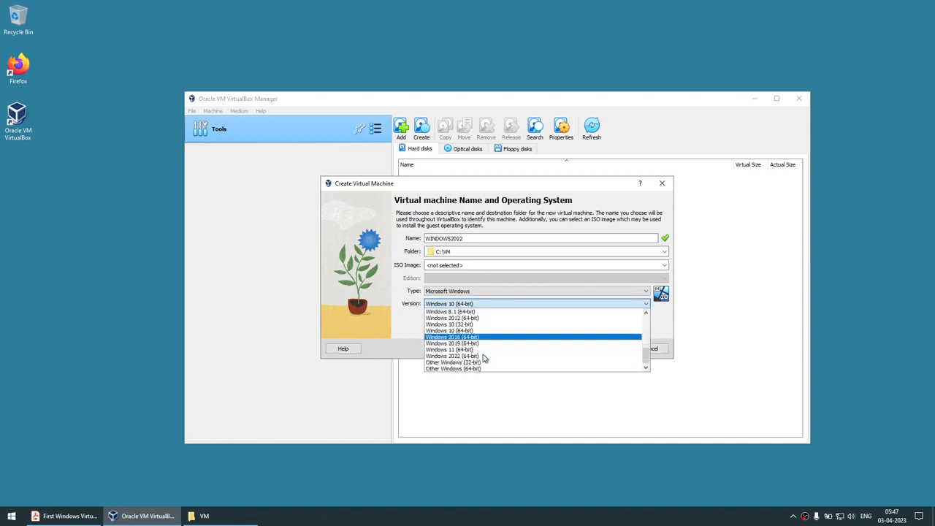
left_click(482, 356)
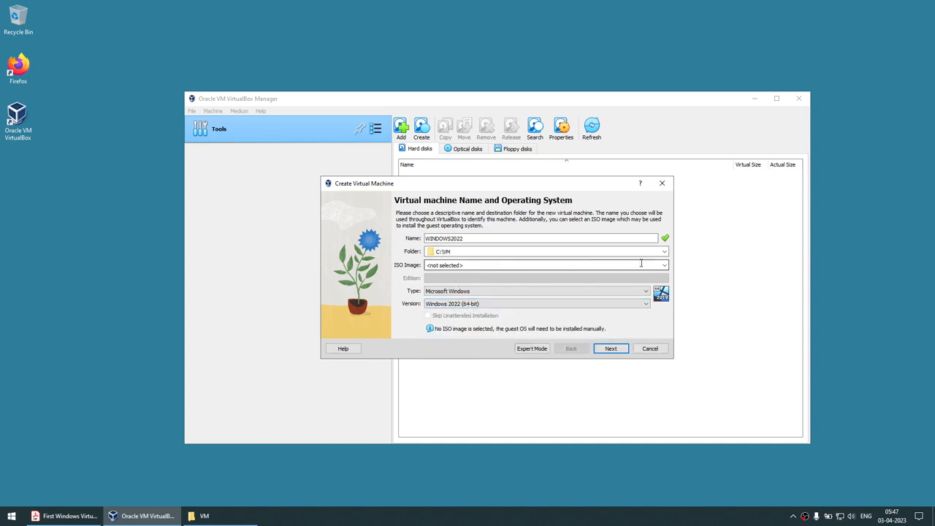
Attach the WindowsServer2022_EVAL_X64 ISO and skip unattended installation.
left_click(664, 265)
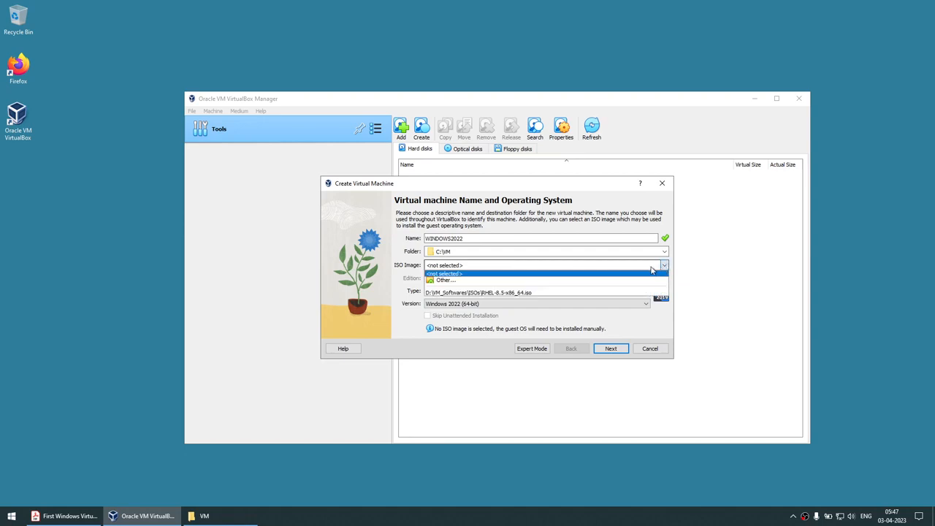
left_click(538, 280)
left_click(476, 247)
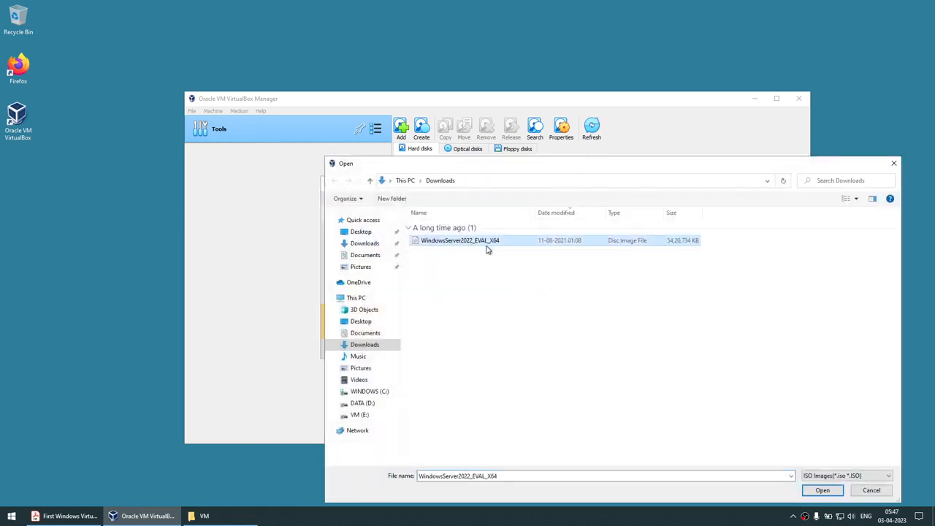
left_click(811, 489)
left_click(444, 316)
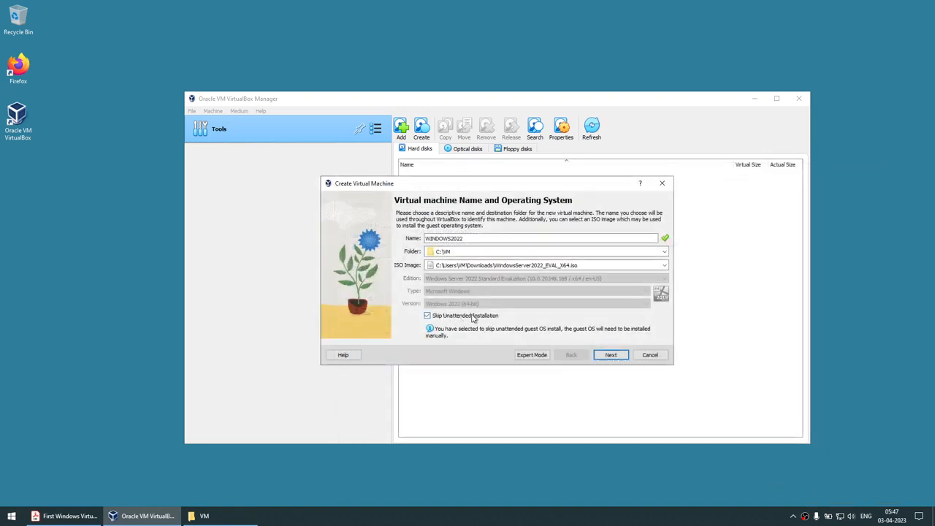
left_click(613, 356)
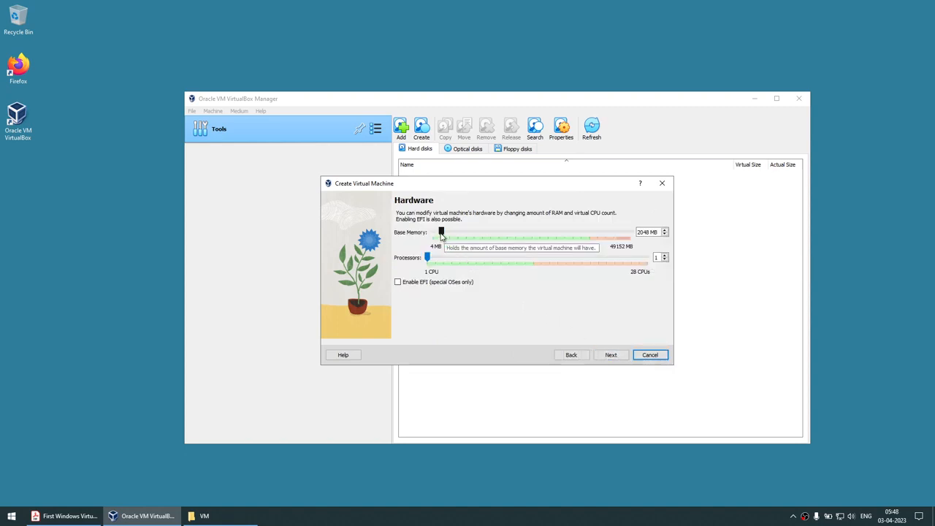
Raise base memory to 8192 MB with 4 CPUs, size the disk at 80 GB without pre-allocation, and finish.
left_click_drag(441, 235, 451, 261)
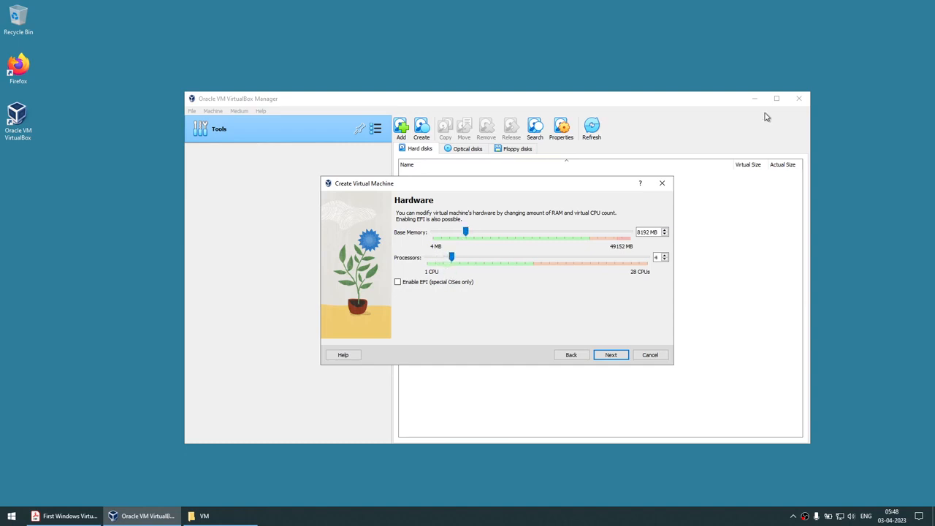
left_click(611, 355)
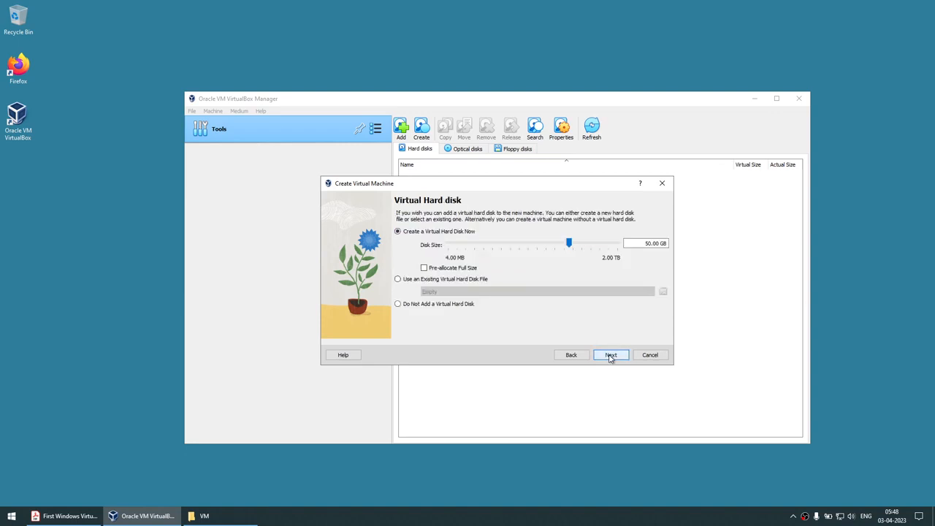
left_click(645, 243)
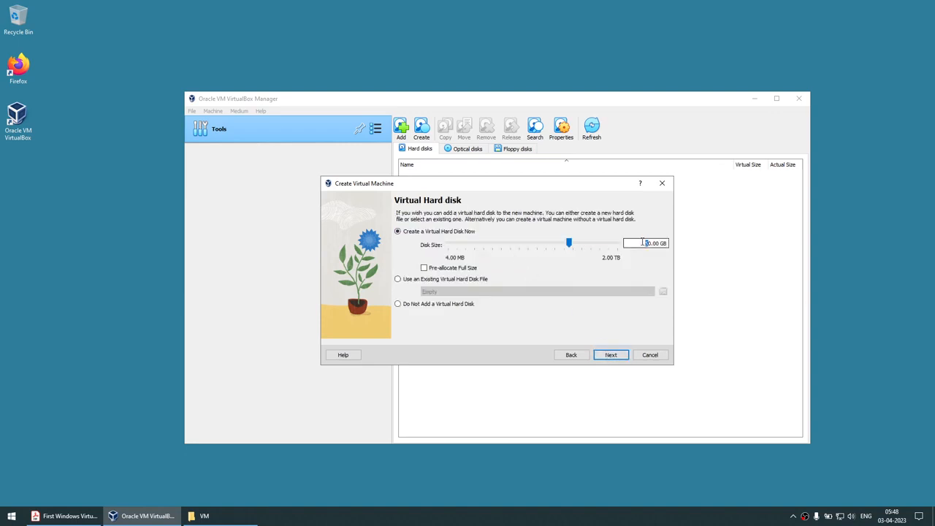
type("8")
left_click(440, 273)
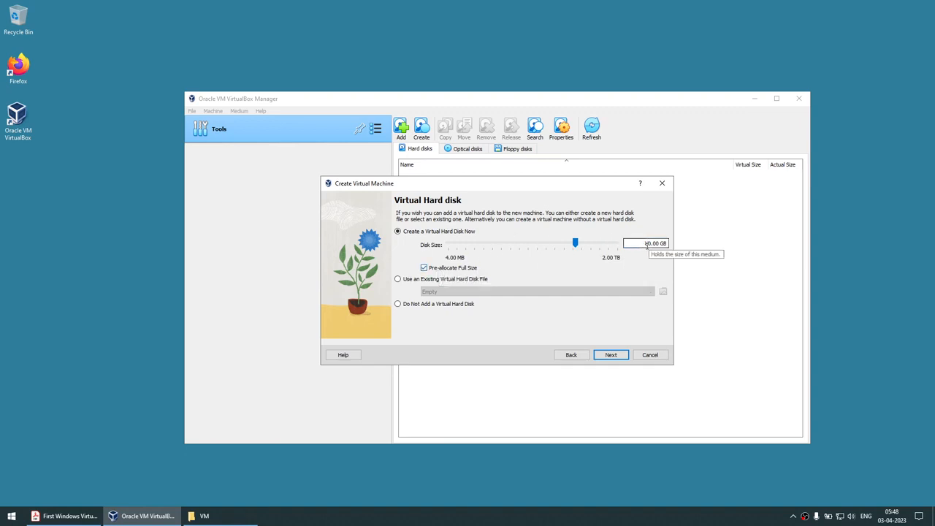
left_click(441, 270)
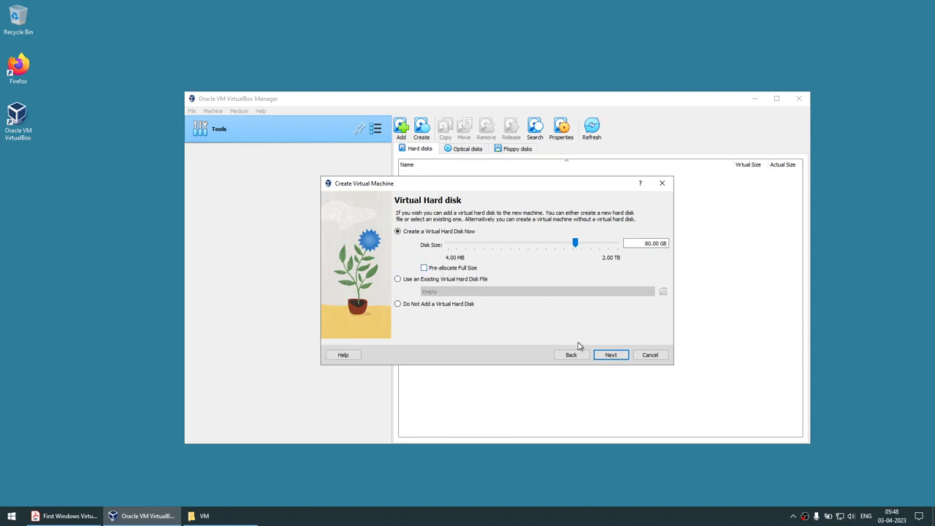
left_click(608, 356)
left_click(609, 355)
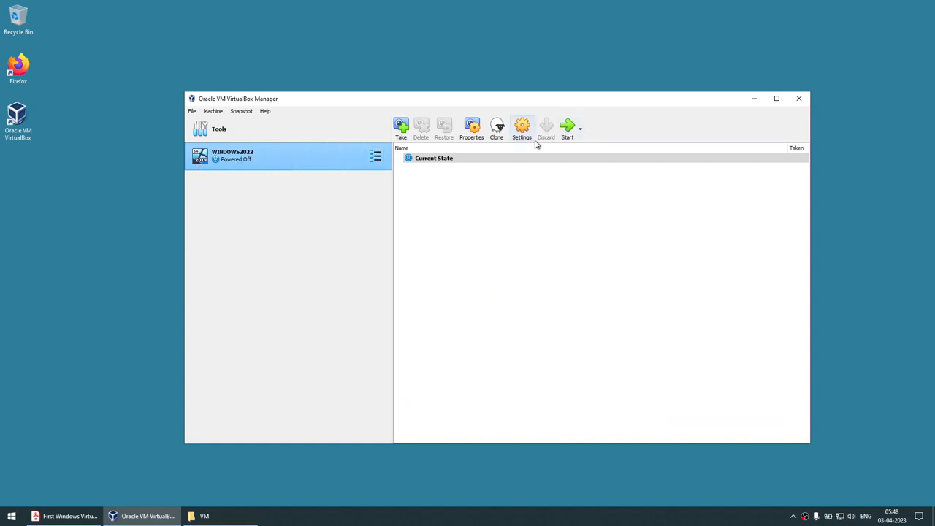
Start the WINDOWS2022 virtual machine and minimize the VirtualBox Manager window.
left_click(567, 128)
left_click(755, 98)
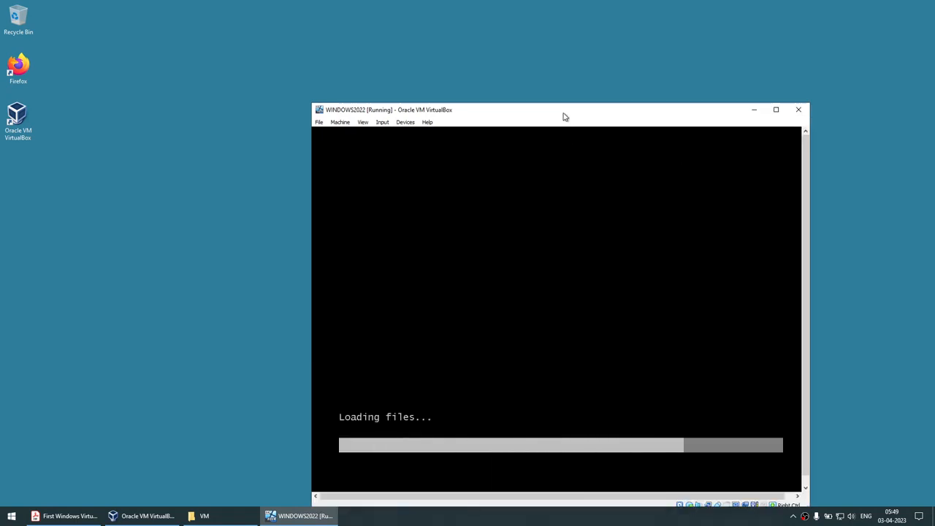
Keep English (United States) language, time format and US keyboard in guest setup, then continue.
left_click_drag(564, 113, 487, 66)
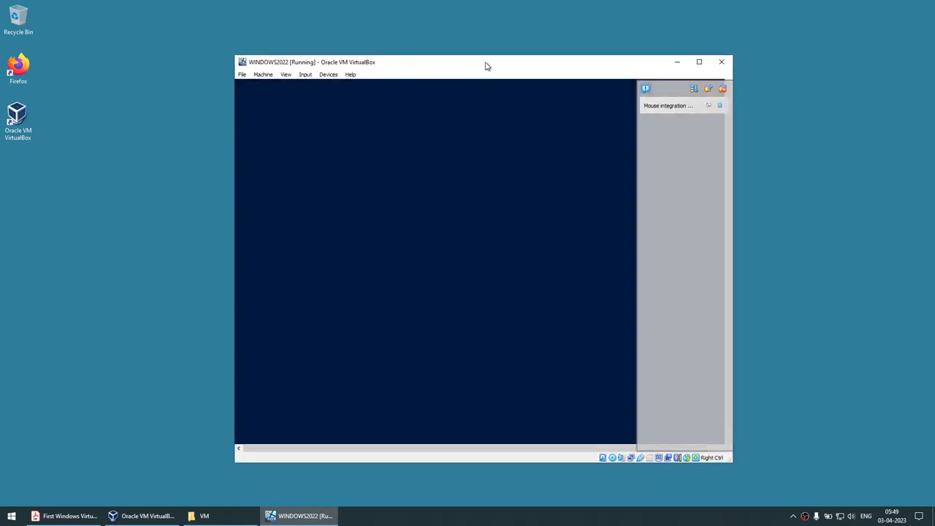
left_click(720, 107)
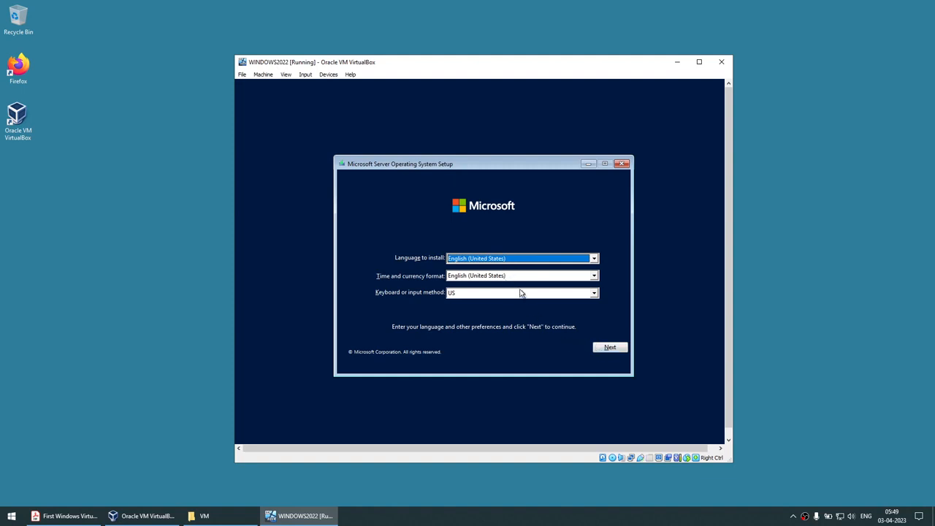
left_click(516, 261)
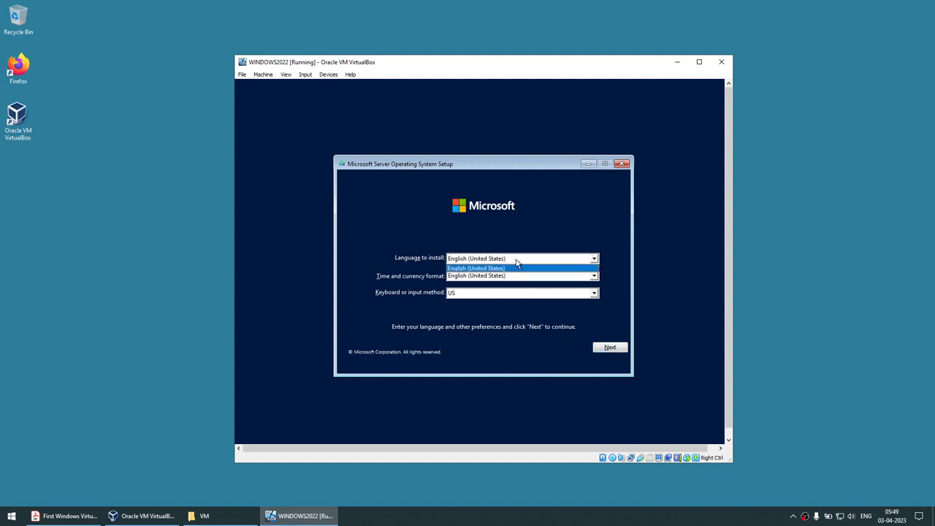
left_click(516, 269)
left_click(516, 276)
left_click(516, 277)
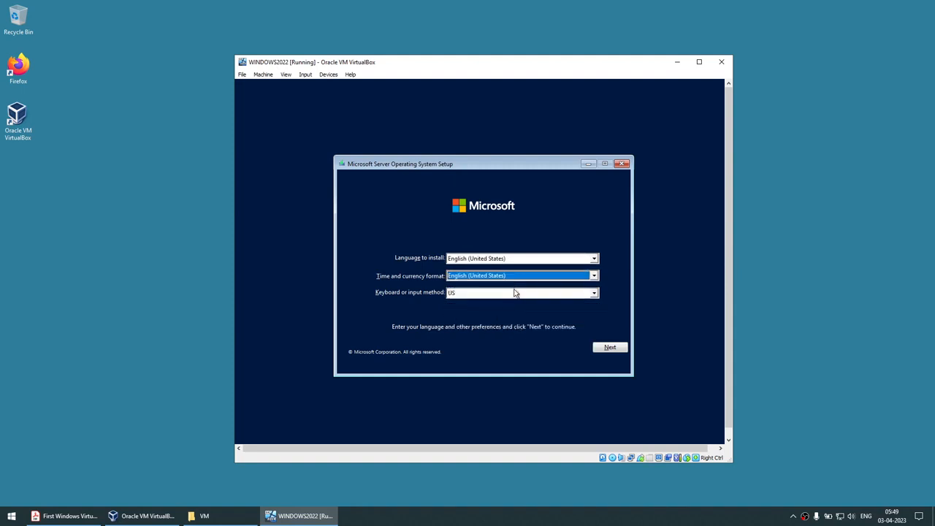
left_click(514, 292)
left_click(515, 293)
left_click(605, 346)
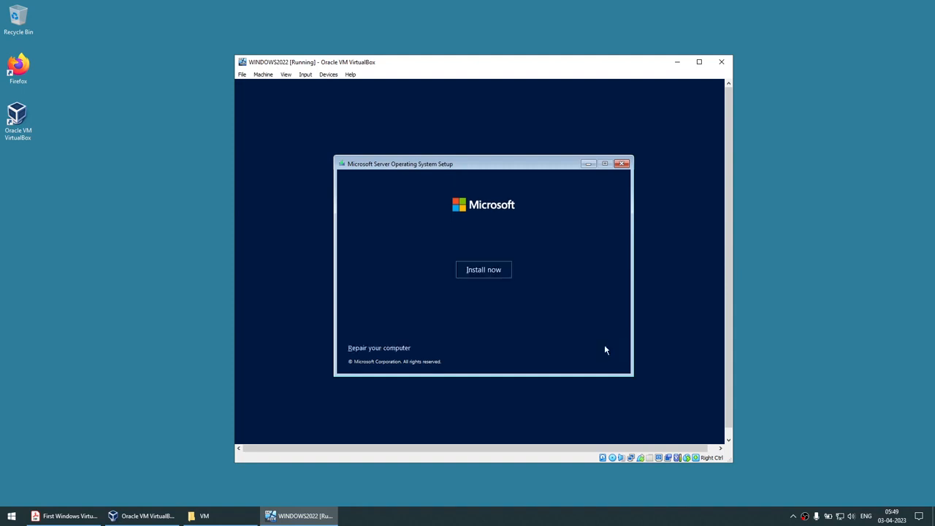
Begin installation and pick Windows Server 2022 Datacenter Evaluation (Desktop Experience).
left_click(491, 270)
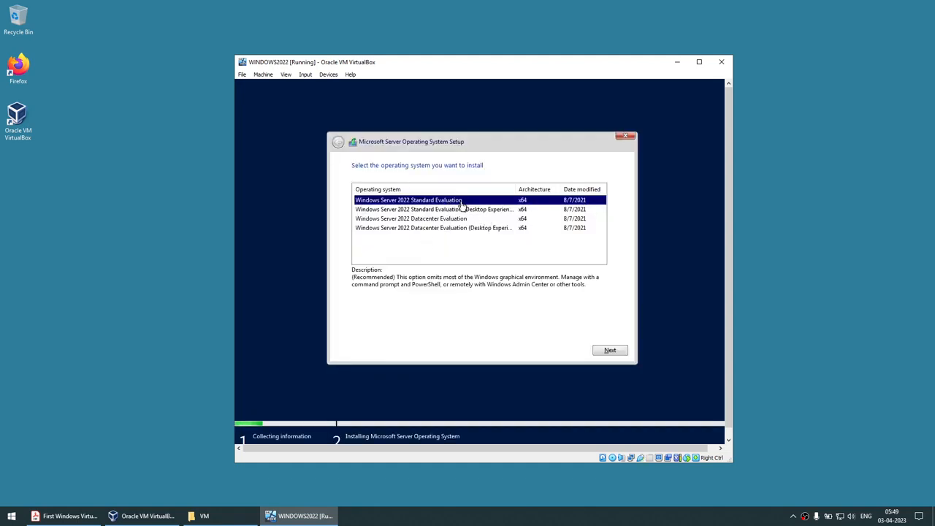
left_click(462, 210)
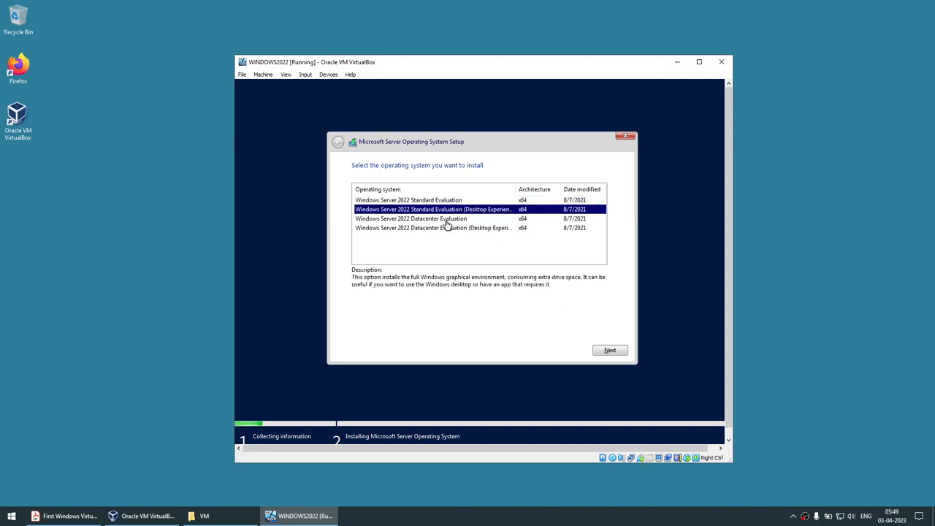
left_click(446, 220)
left_click(451, 230)
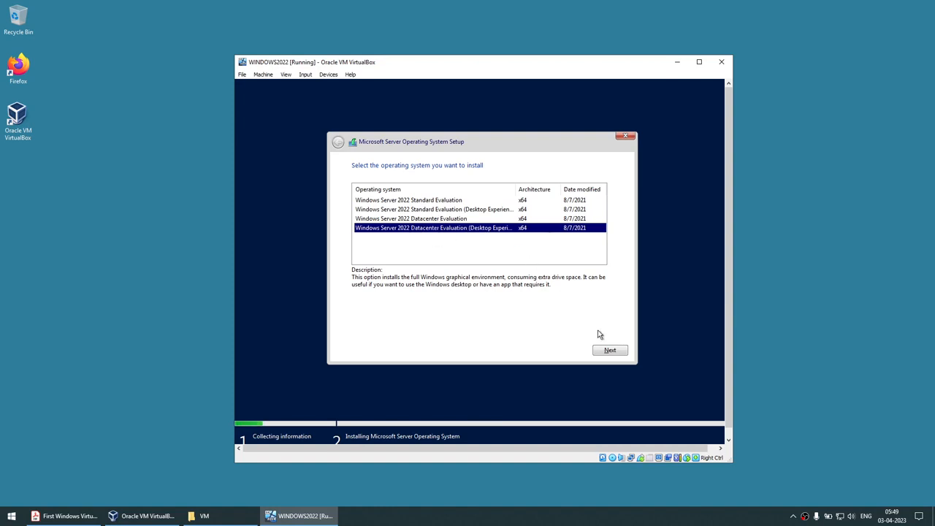
left_click(602, 349)
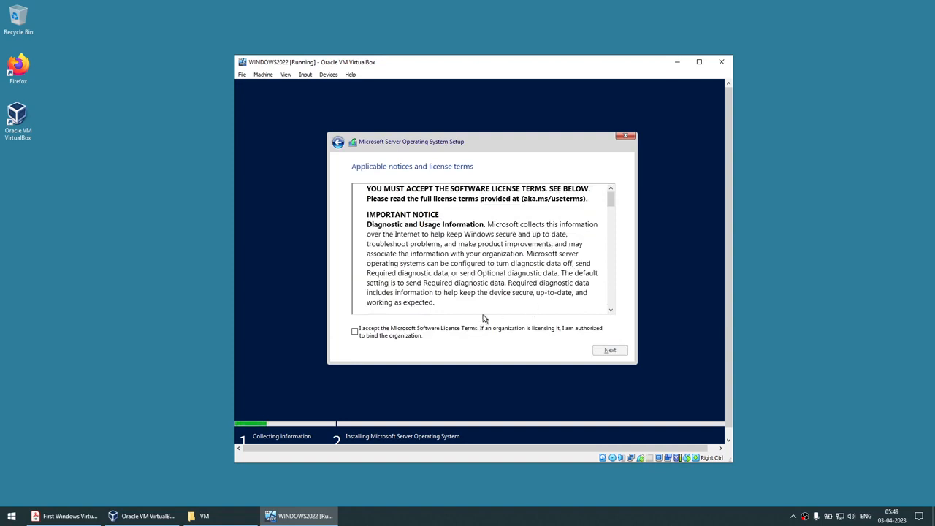
Accept the license terms and choose a Custom install onto Drive 0's 80 GB unallocated space.
left_click(453, 331)
left_click(611, 351)
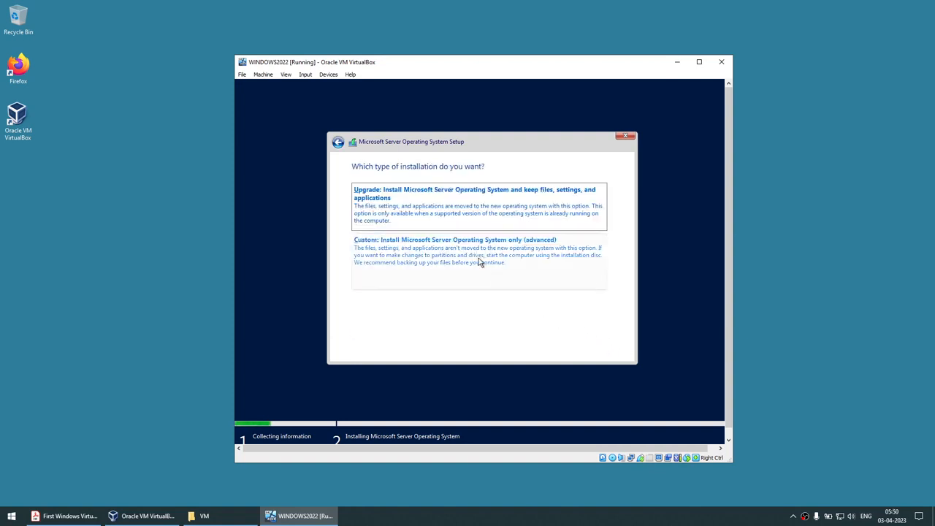
left_click(434, 245)
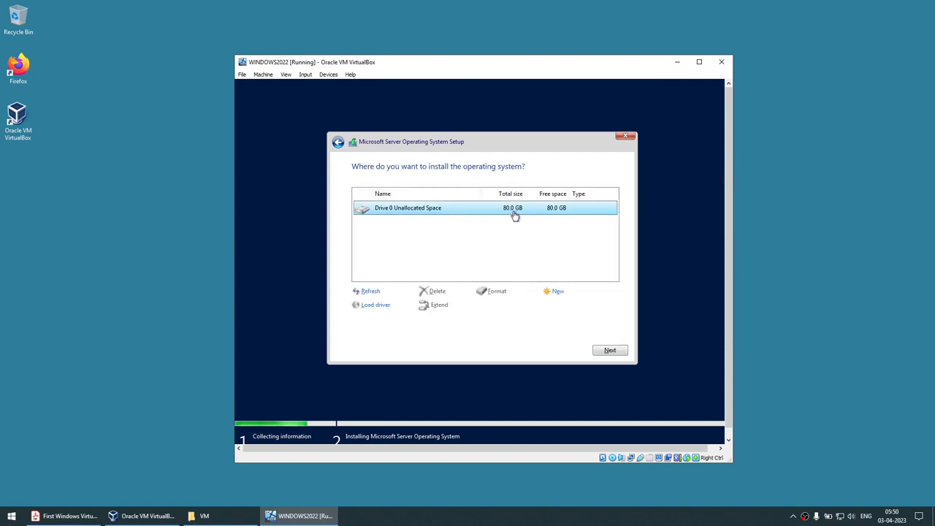
left_click(612, 350)
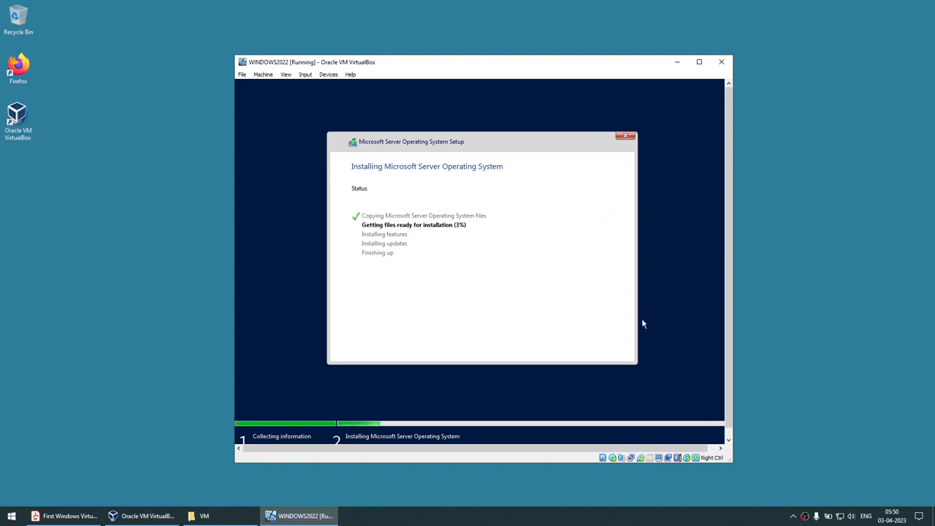
Wait for installation to complete, then click into the Administrator Password field.
left_click(792, 312)
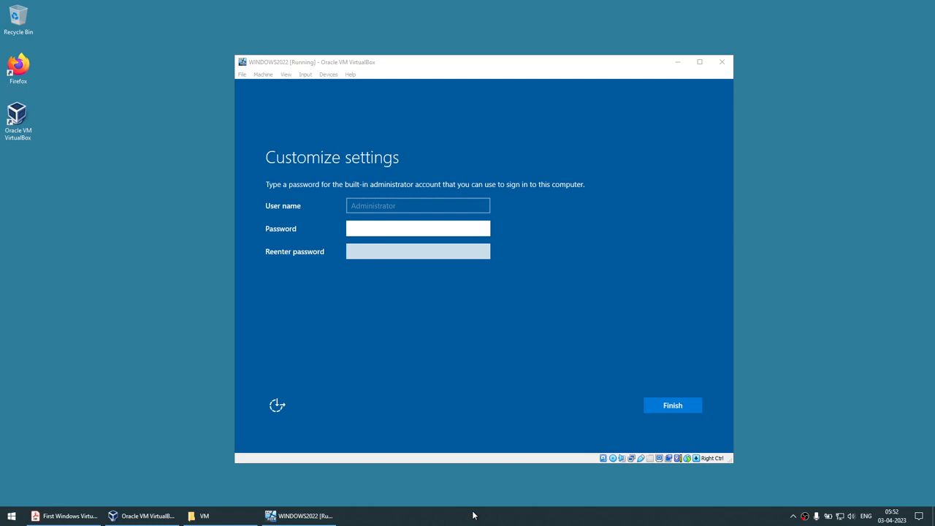
Enter and re-enter the Administrator password, verify it with the reveal icon, and click Finish.
left_click(361, 227)
type("••")
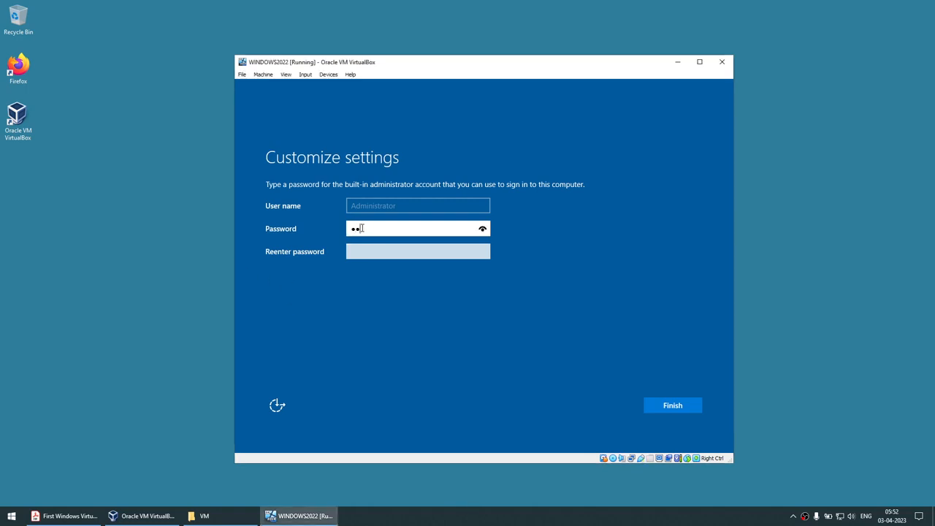
type("••••")
key("BackSpace")
key("BackSpace")
key("BackSpace")
key("BackSpace")
key("BackSpace")
key("BackSpace")
key("BackSpace")
type("•")
key("Tab")
type("••")
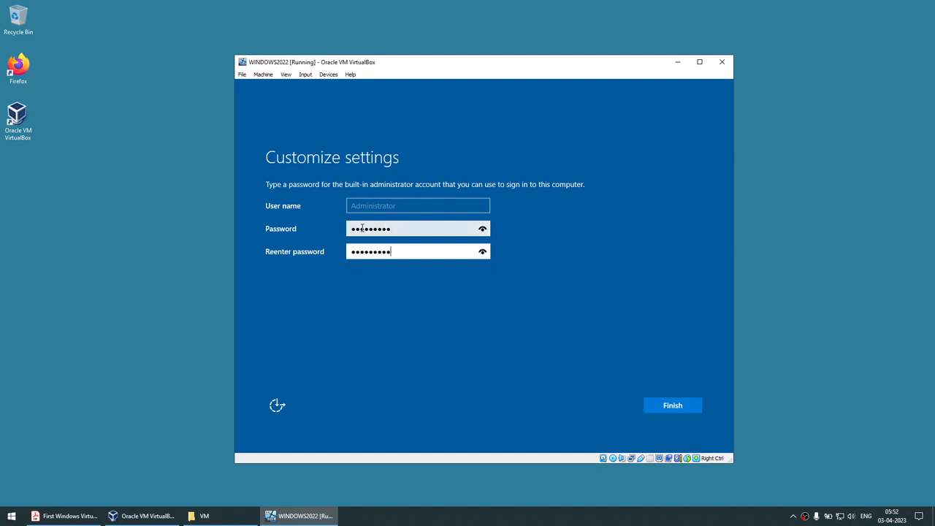
left_click(482, 255)
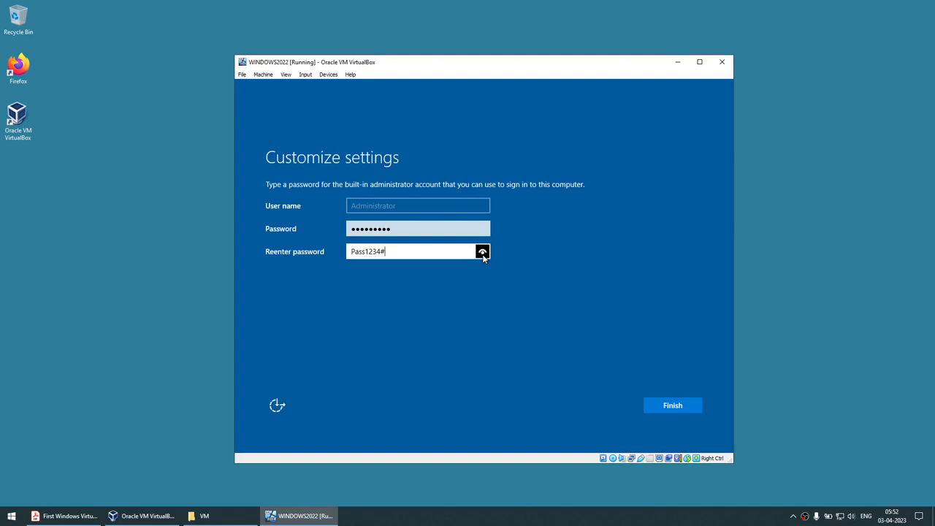
left_click_drag(483, 256, 489, 279)
left_click(652, 402)
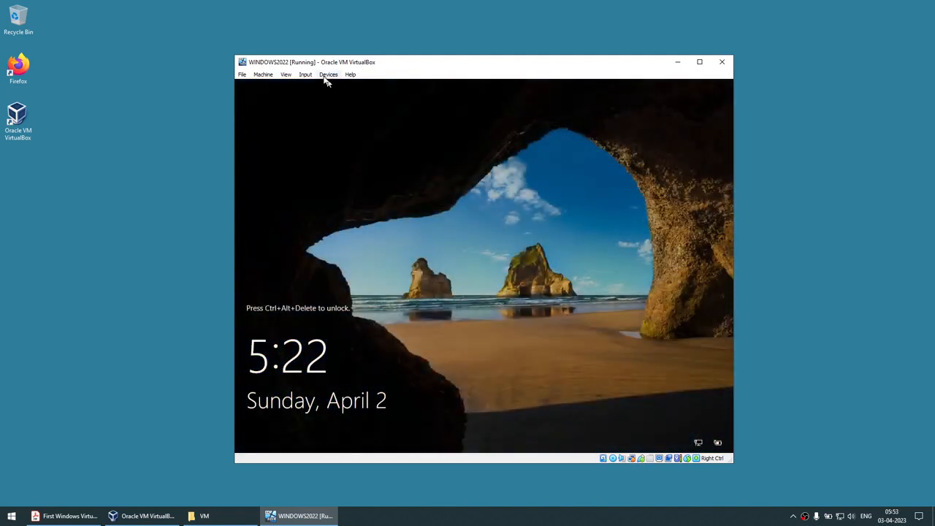
Send Ctrl-Alt-Del via Input > Keyboard and sign in with the Administrator password.
mouse_move(356, 64)
left_mouse_down()
mouse_move(371, 64)
mouse_move(357, 62)
left_mouse_up()
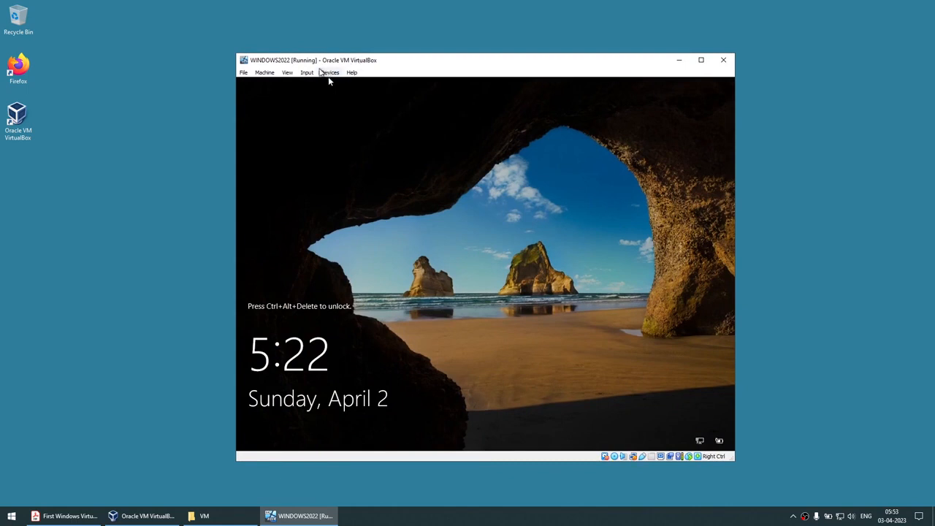
left_click(306, 72)
mouse_move(310, 85)
left_click(420, 110)
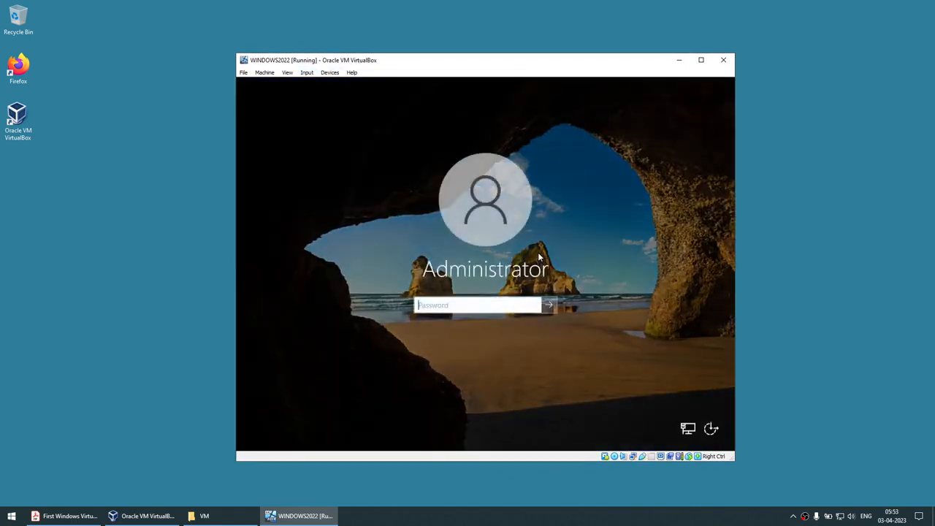
type("P")
key("Return")
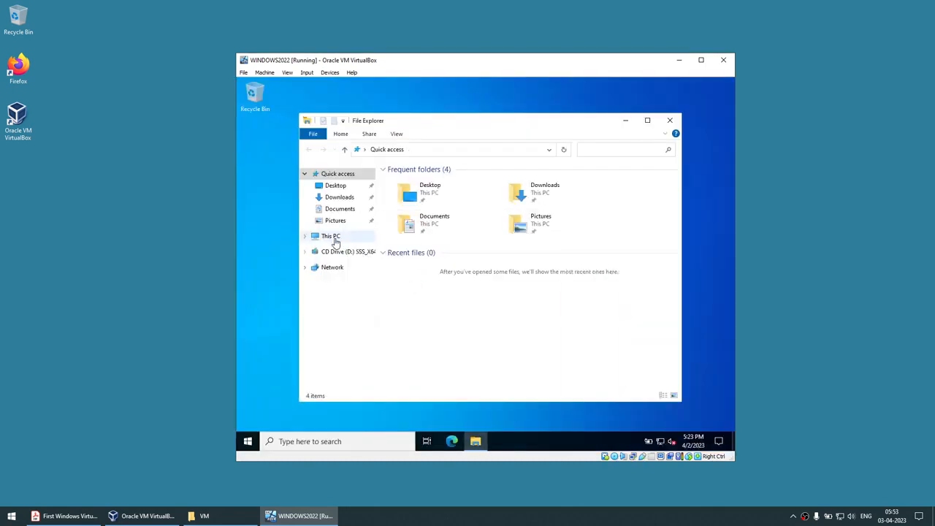
Open This PC's Properties in the guest and scroll through the About page.
right_click(333, 236)
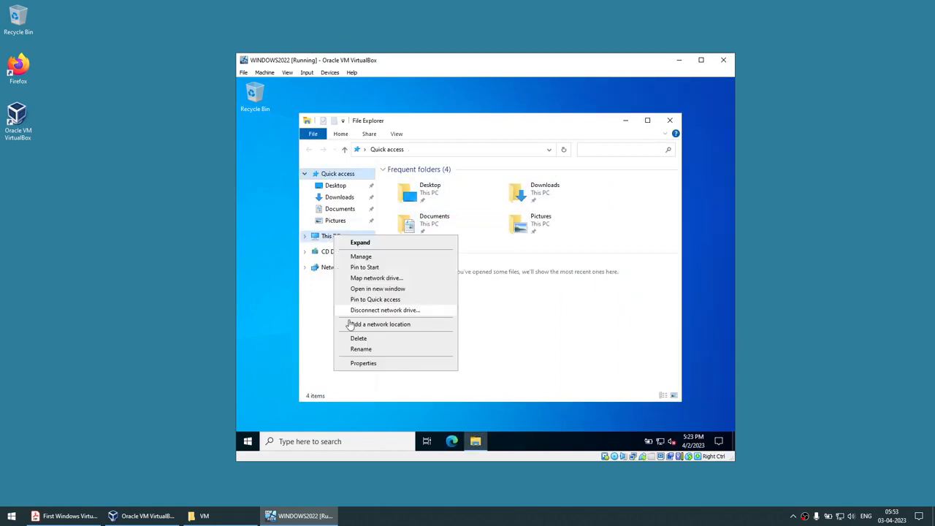
left_click(360, 364)
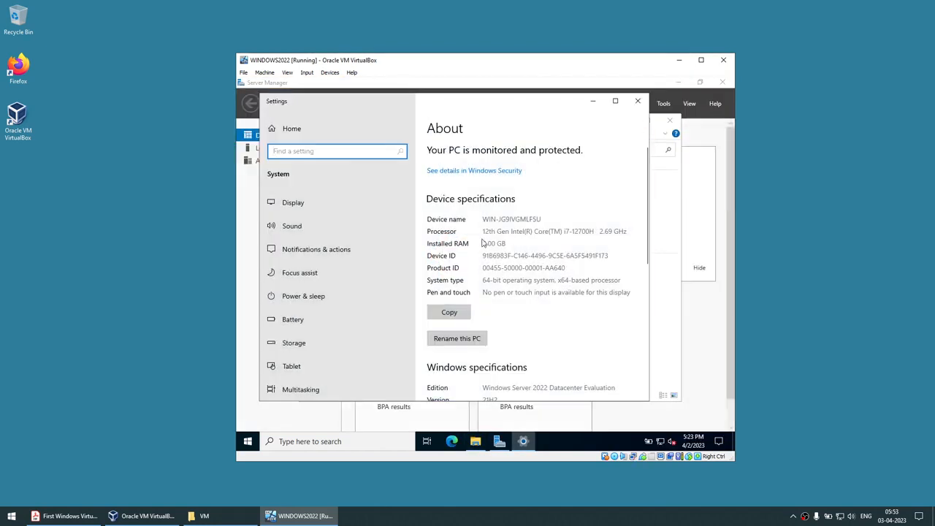
scroll(485, 241, "down", 3)
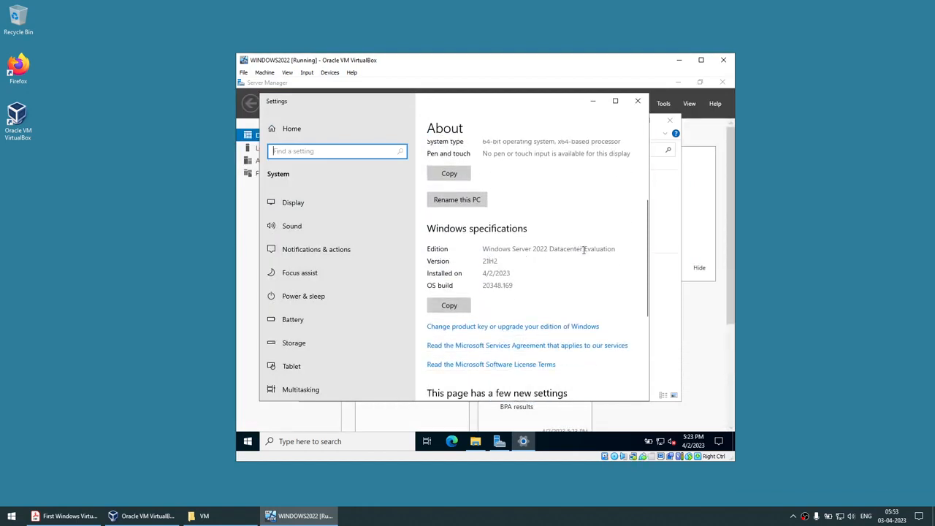
Close Settings, minimize File Explorer, and close Server Manager to clear the desktop.
left_click(637, 101)
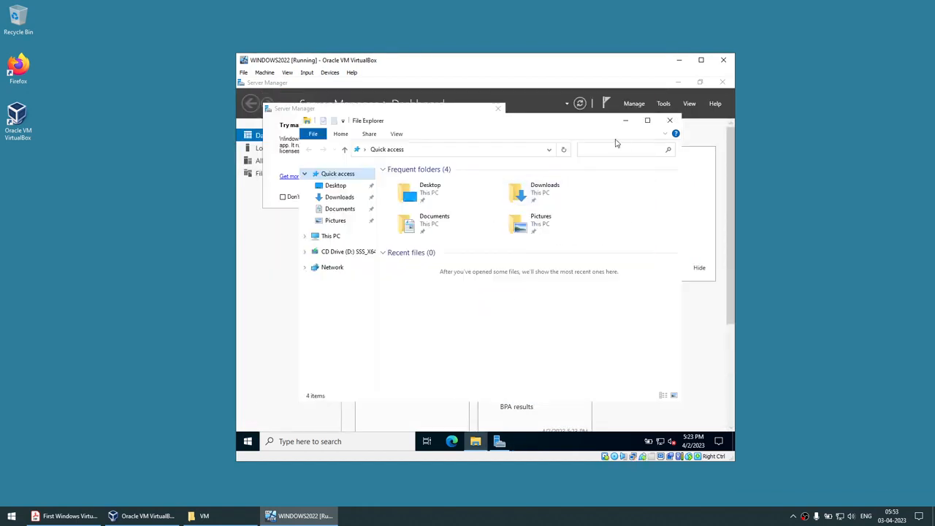
left_click(626, 120)
left_click(497, 109)
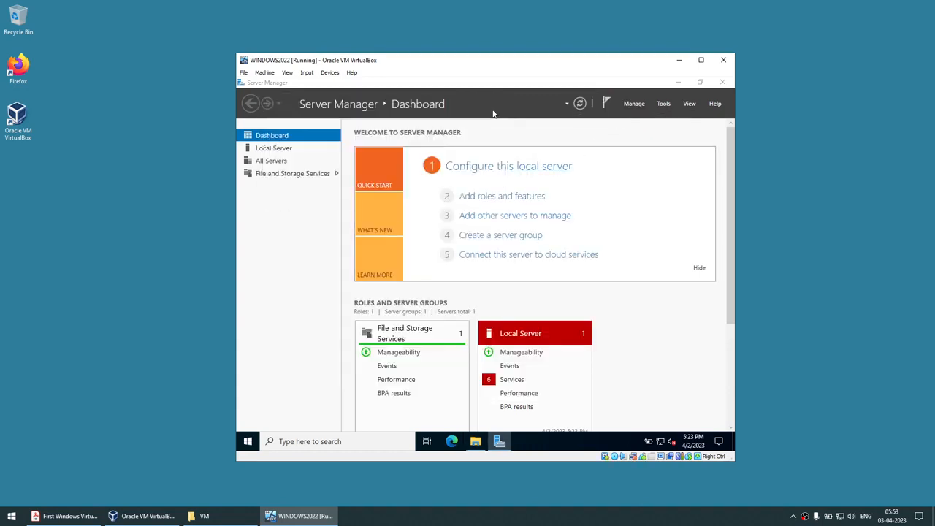
left_click(719, 82)
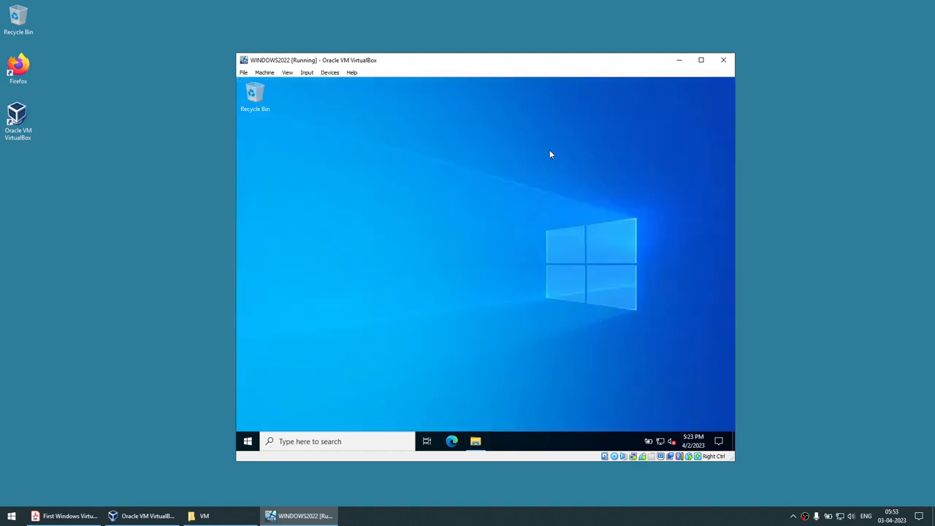
Rename the guest PC to WIN2022-VBOX from This PC > Properties and choose Restart later.
key("super+e")
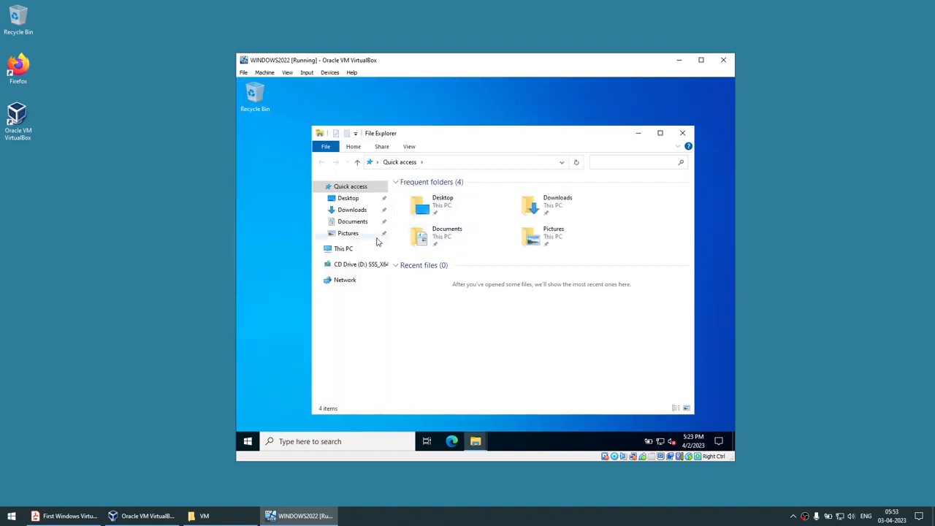
right_click(343, 249)
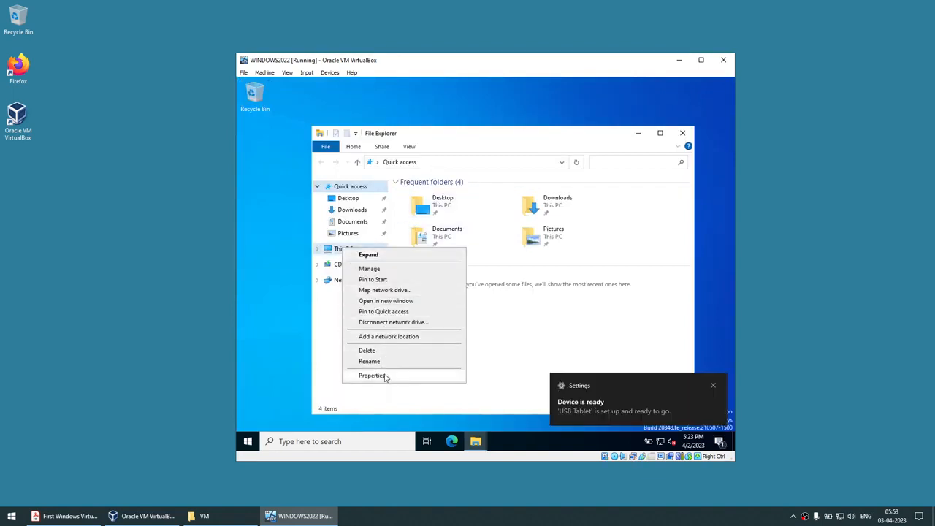
left_click(379, 377)
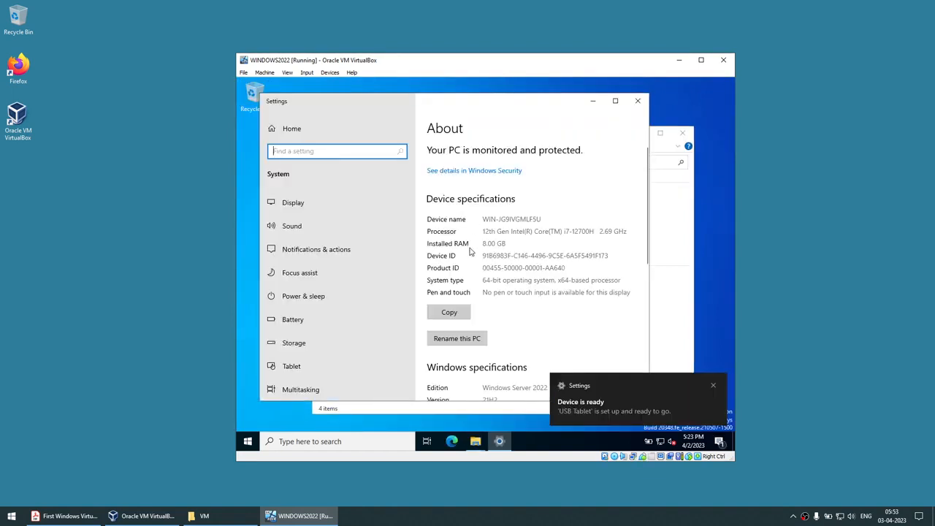
left_click_drag(484, 219, 558, 217)
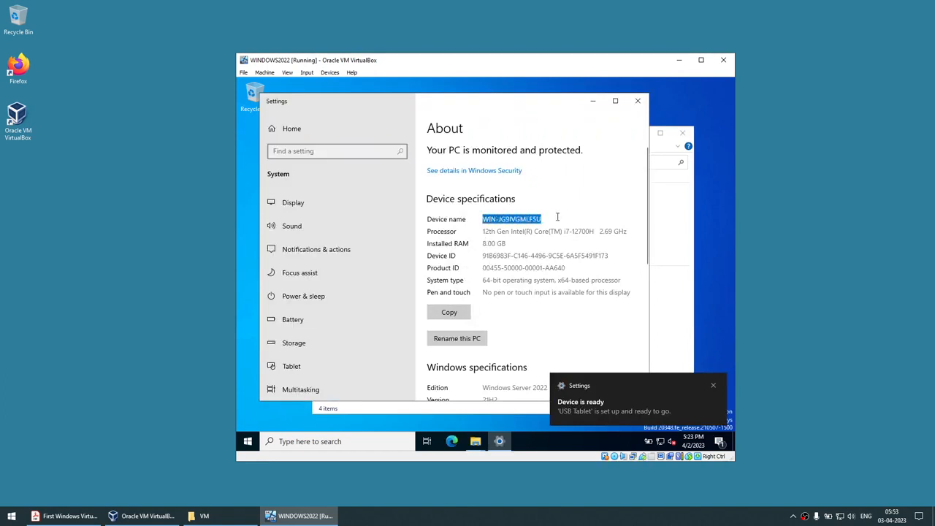
left_click(456, 338)
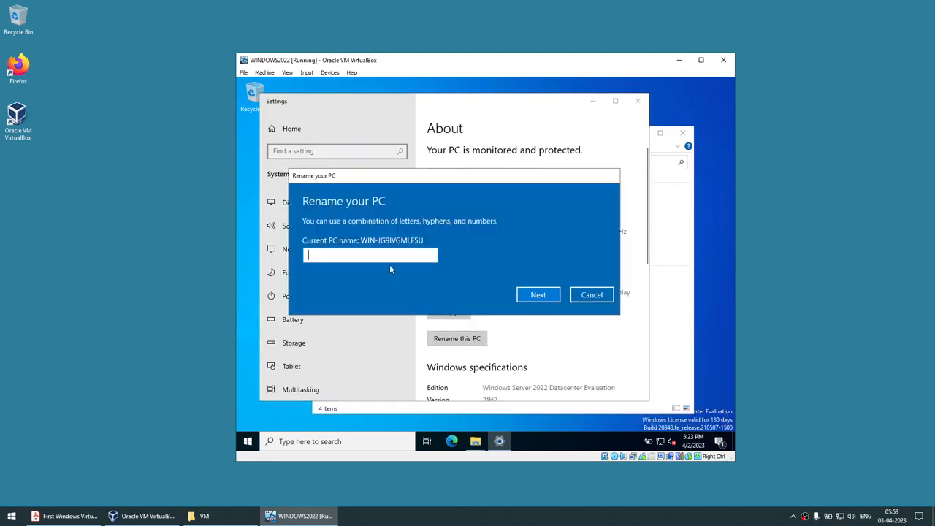
type("WIN2022_")
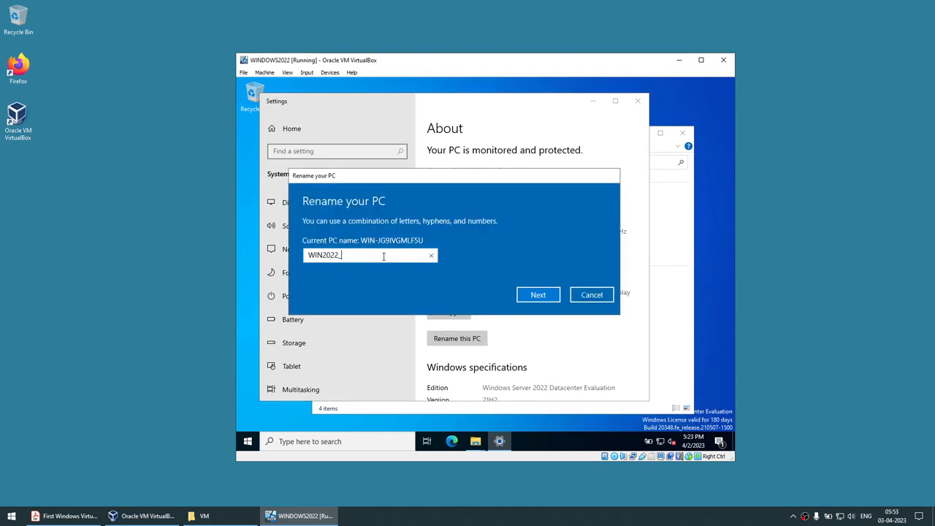
key("BackSpace")
type("-VBOX")
left_click(533, 293)
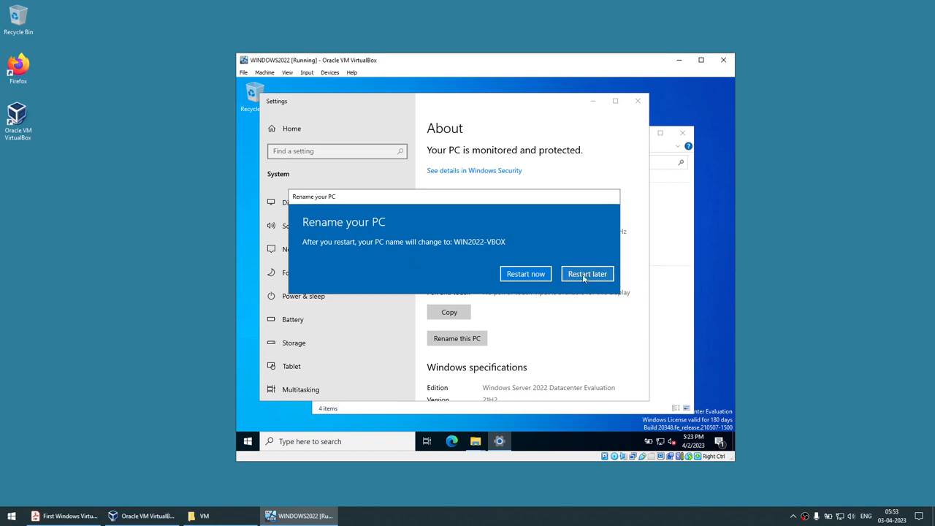
left_click(585, 274)
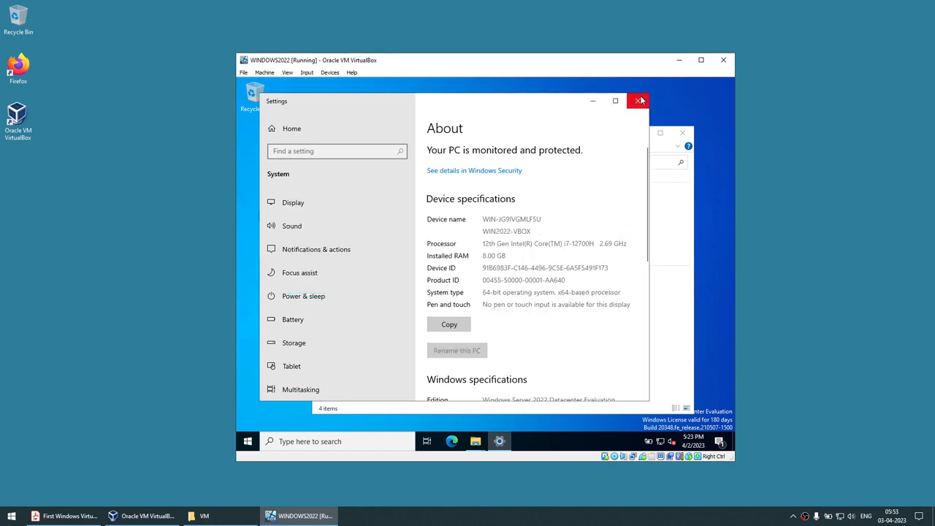
Close guest Settings and File Explorer, toggle the VM window maximize/restore, and open the host Start menu.
left_click(639, 101)
left_click(678, 131)
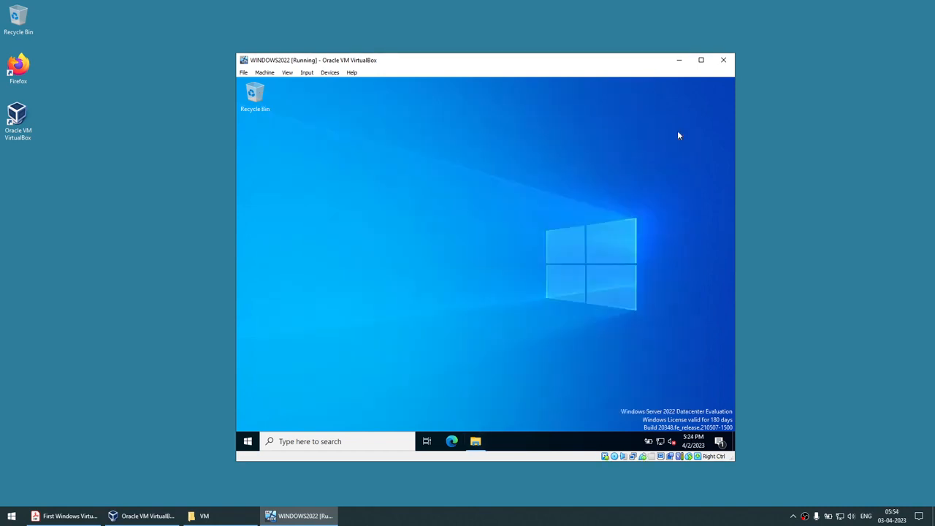
left_click(700, 60)
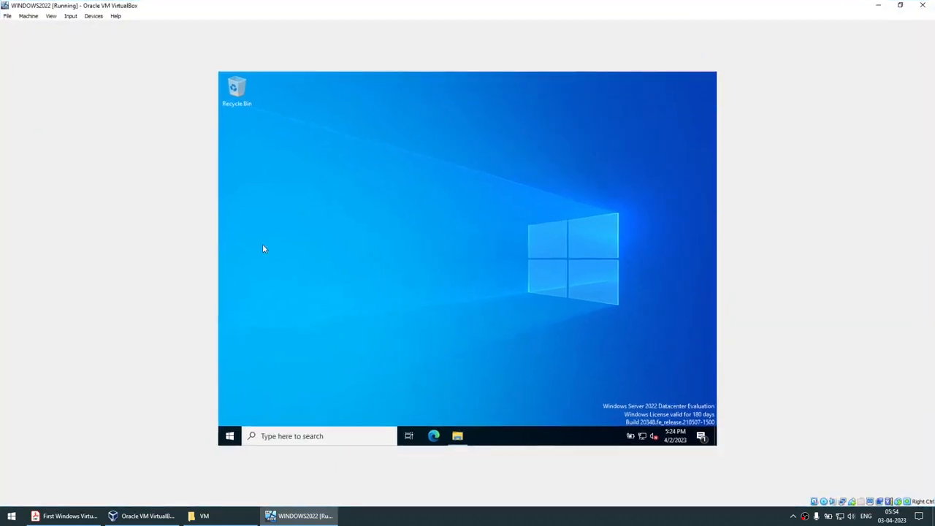
left_click(900, 6)
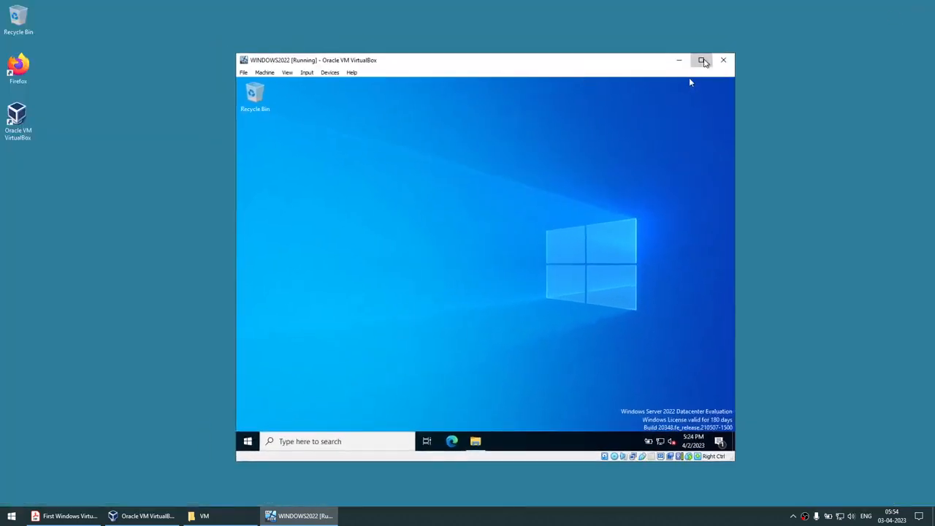
left_click(701, 59)
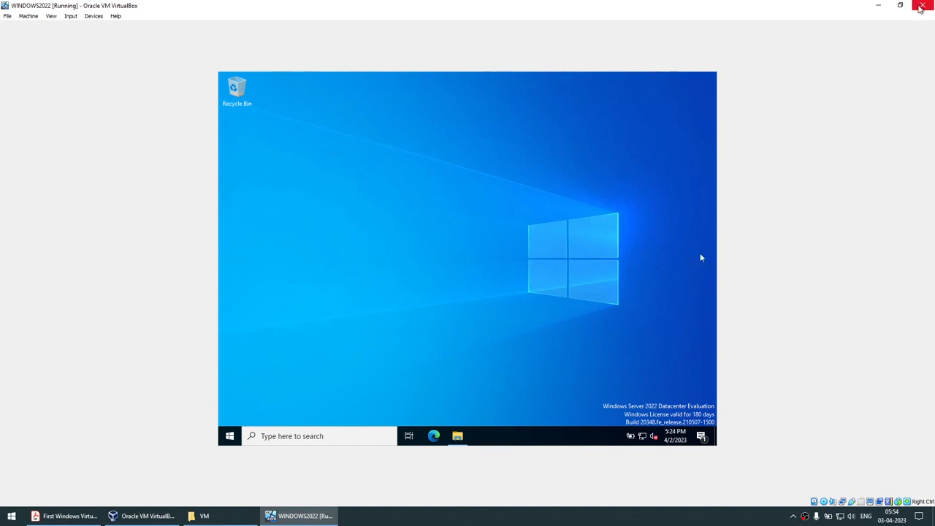
left_click(900, 5)
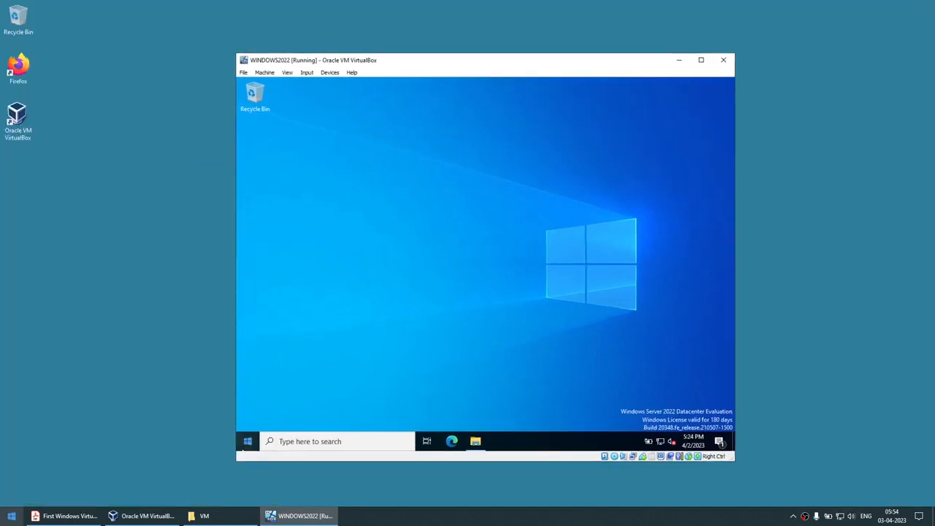
left_click(11, 516)
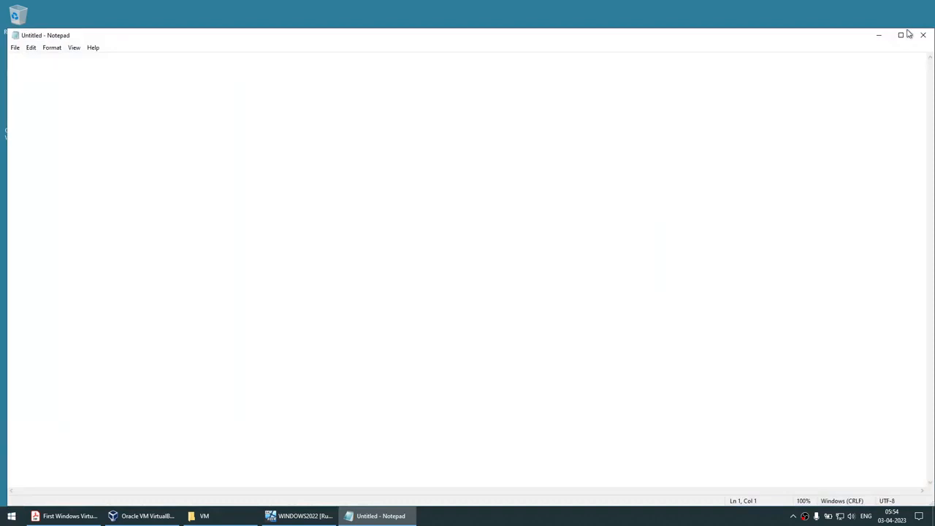
Move Notepad below the VM and type 'THis is what I want to copy'.
left_click_drag(908, 35, 915, 229)
type("THis is wa")
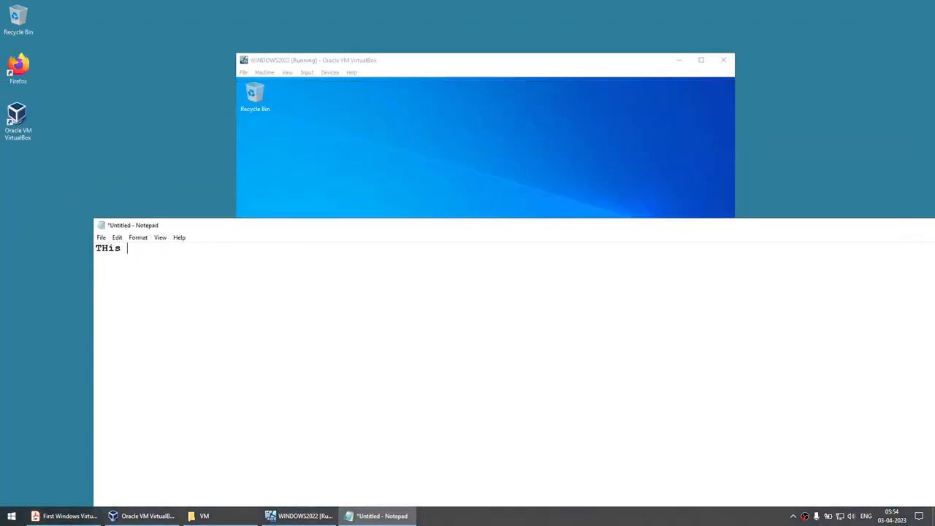
key("BackSpace")
type("hat I wass")
key("BackSpace")
key("BackSpace")
type("nt to copy")
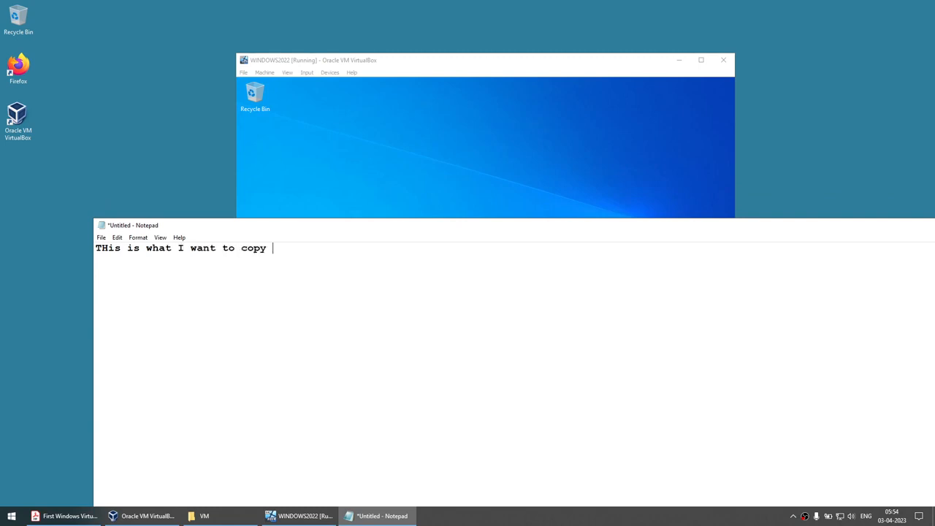
Copy the line, paste it several times on new lines, then bring the VM window forward.
key("ctrl+a")
key("ctrl+c")
left_click(357, 301)
key("ctrl+v")
key("Return")
key("ctrl+v")
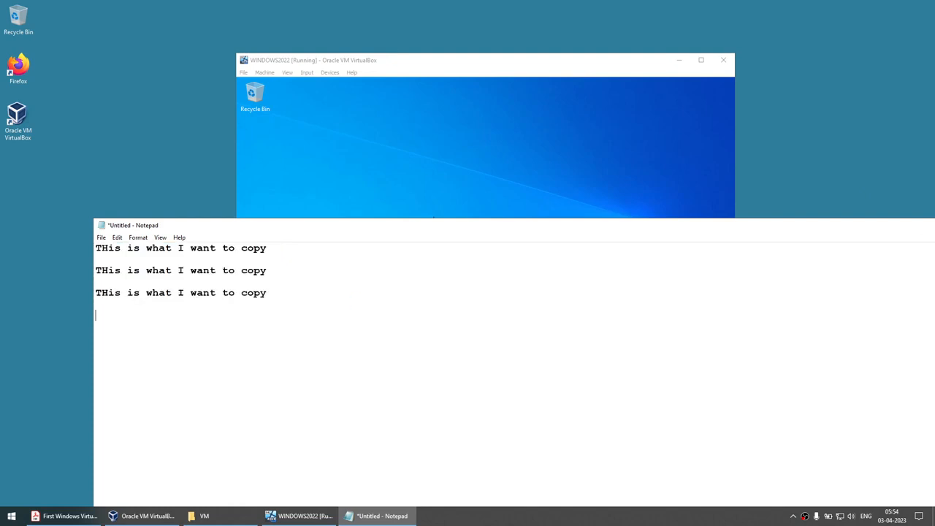
key("ctrl+v")
key("ctrl+v")
left_click(324, 170)
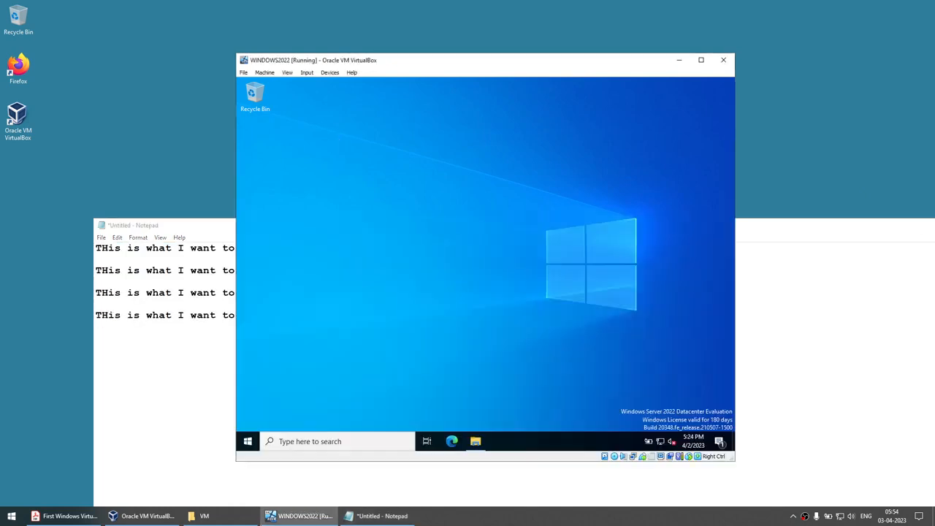
Launch Notepad inside the guest from its Start menu, then minimize it.
left_click(255, 439)
type("notepad")
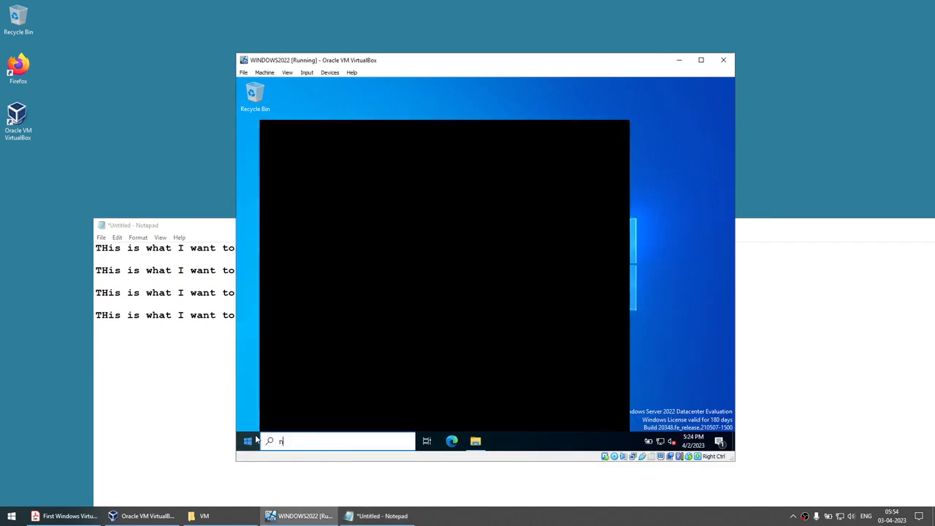
key("Return")
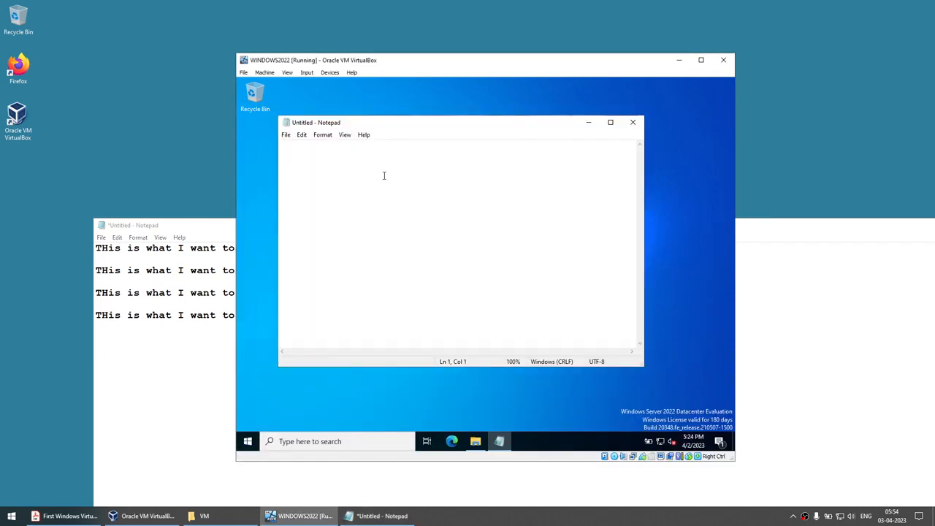
left_click(588, 122)
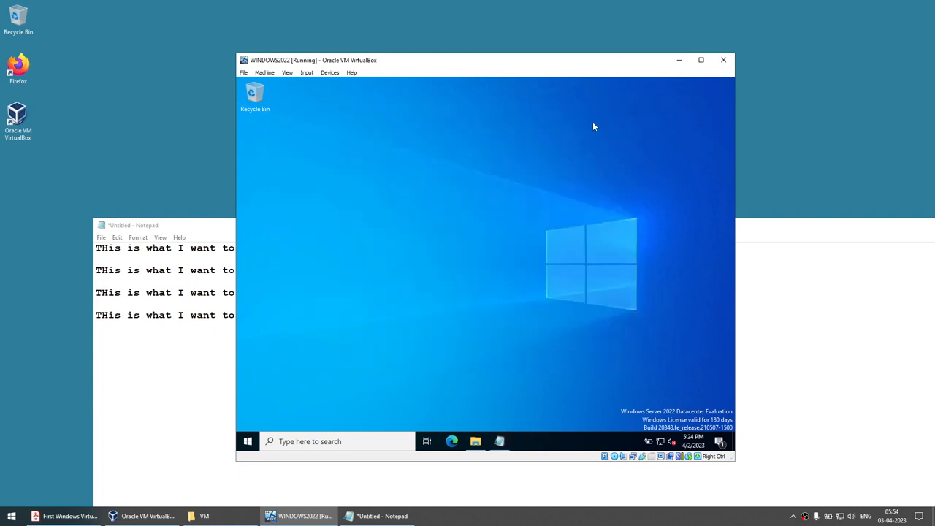
Insert the Guest Additions CD image from the Devices menu, moving the host Notepad aside.
left_click(330, 74)
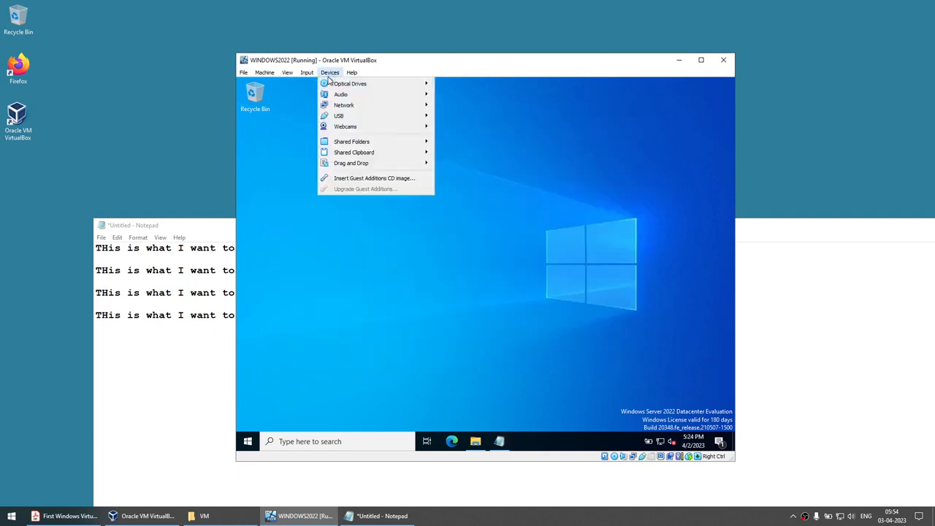
left_click(358, 180)
left_click(328, 74)
left_click_drag(745, 218, 722, 240)
left_click_drag(836, 244, 687, 255)
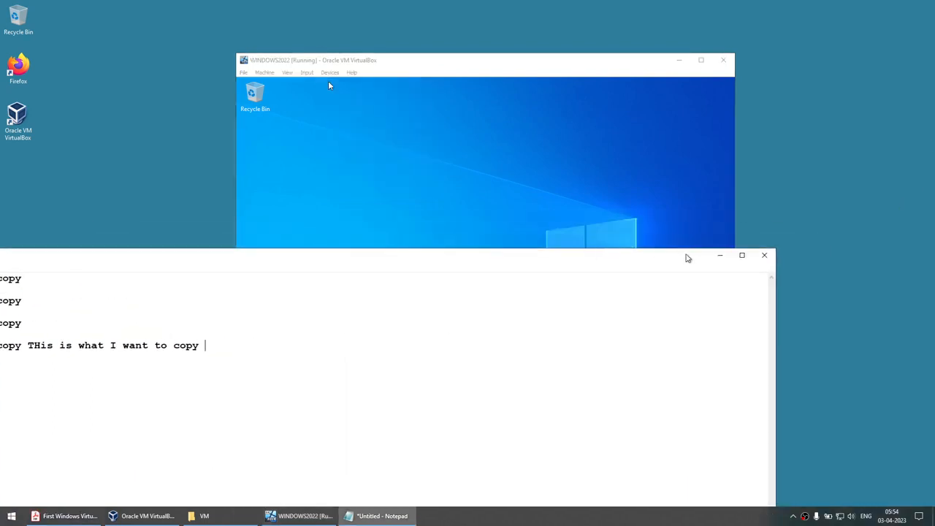
left_click(721, 255)
left_click(320, 74)
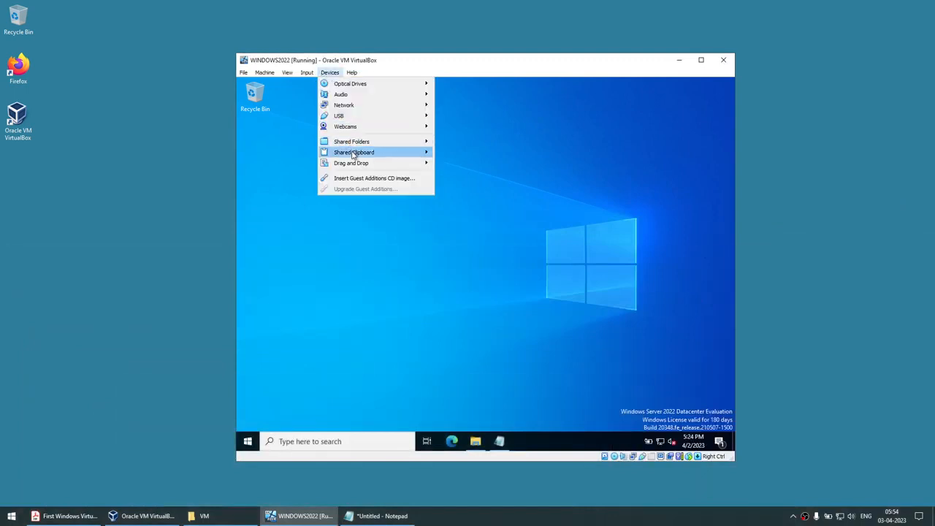
left_click(387, 179)
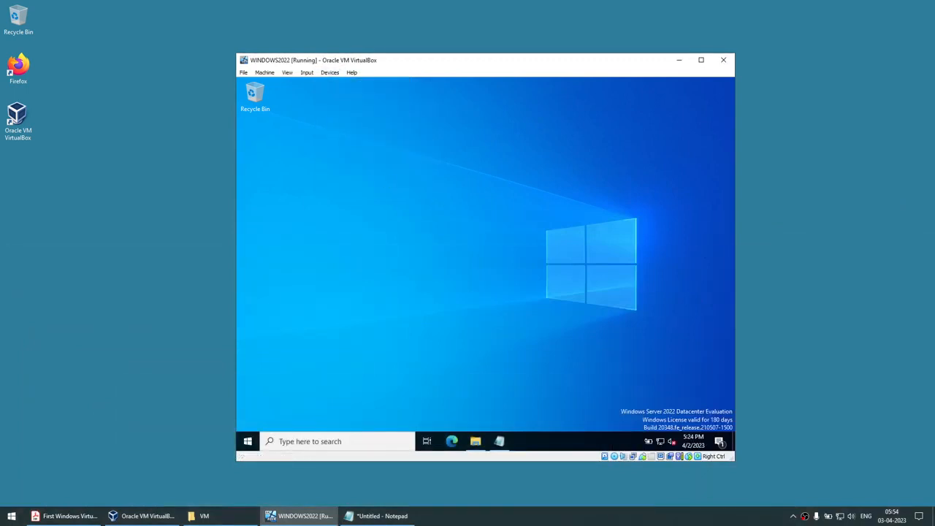
Open CD Drive (D:) in guest File Explorer and launch the VBoxWindowsAdditions installer.
left_click(474, 441)
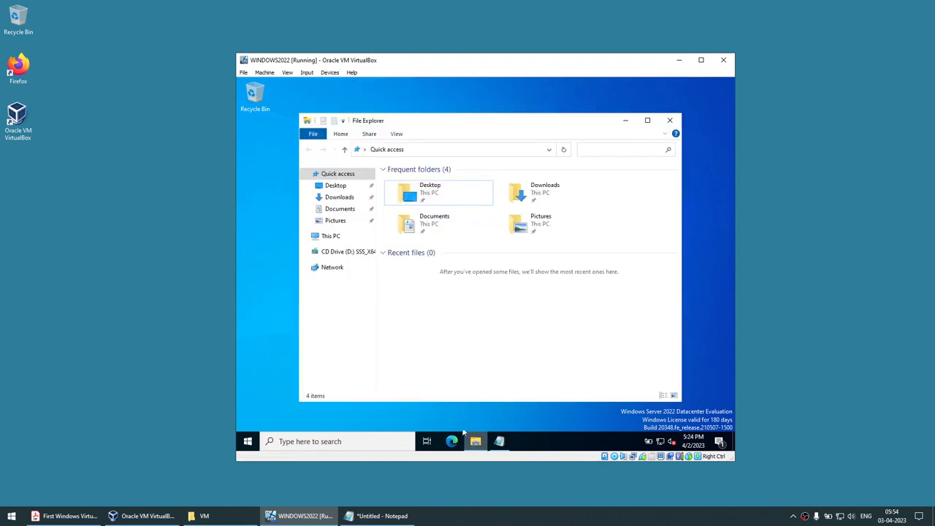
left_click(331, 237)
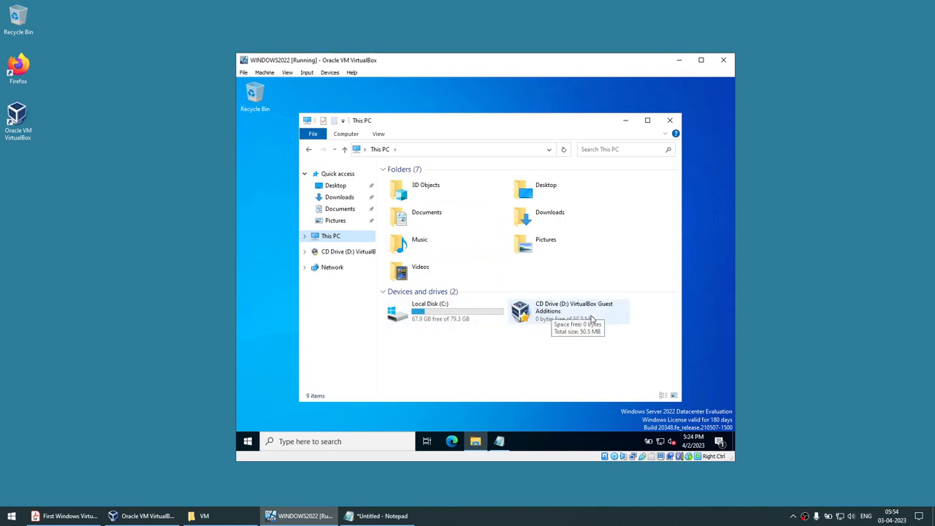
left_click(575, 313)
right_click(575, 312)
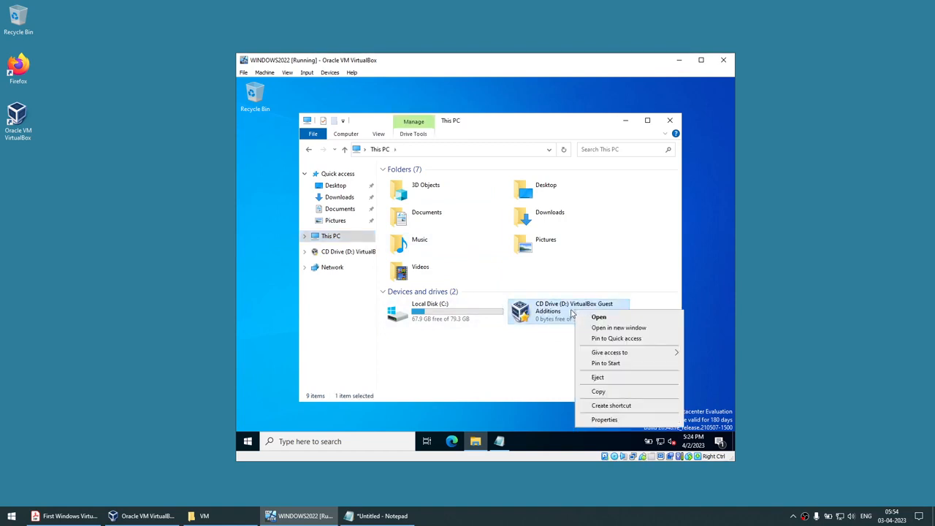
double_click(561, 314)
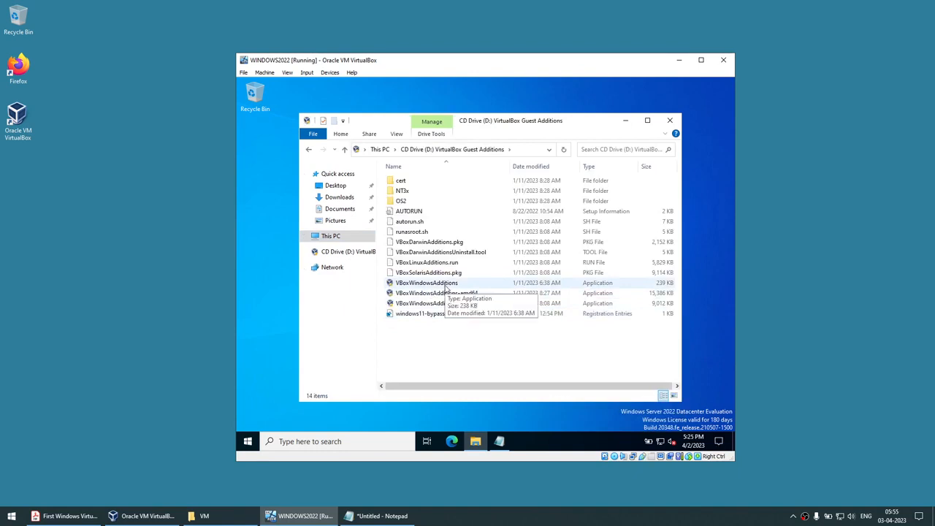
double_click(424, 286)
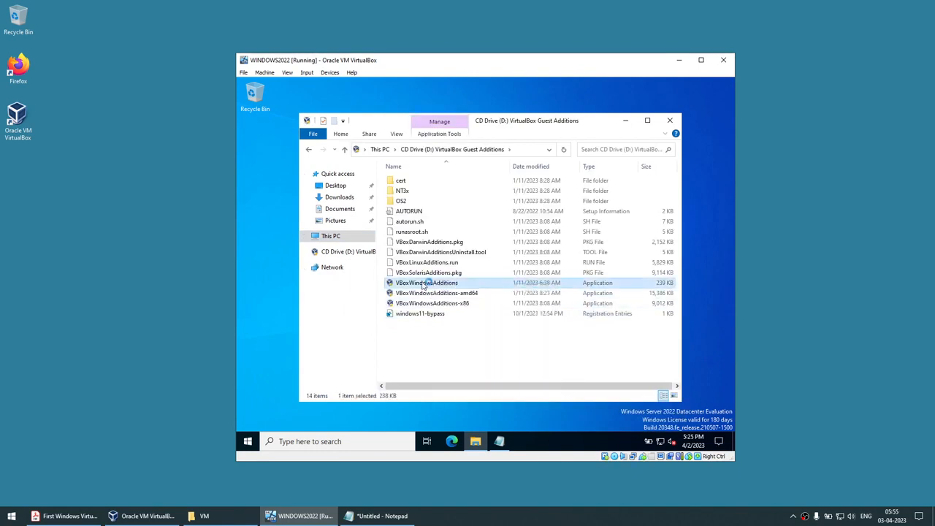
Install Guest Additions 7.0.6 with the default folder and components, postponing the reboot.
left_click(623, 121)
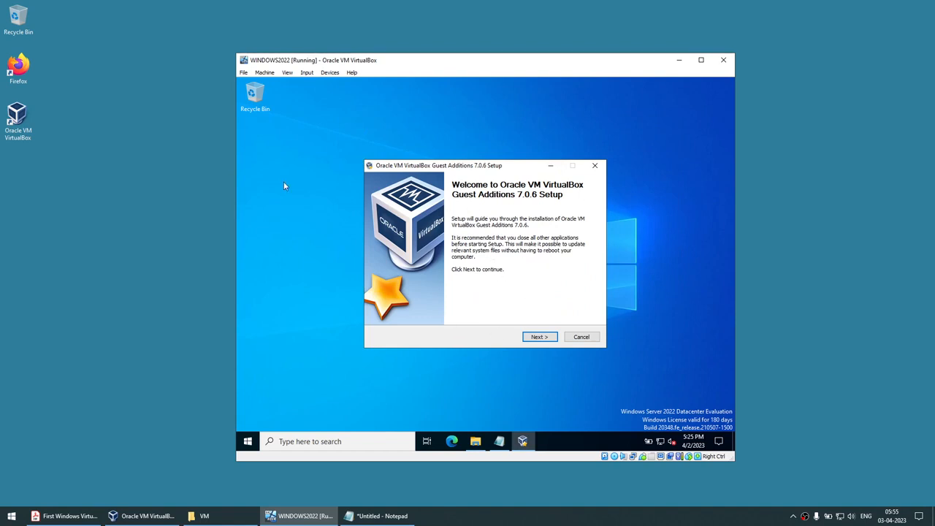
left_click(537, 337)
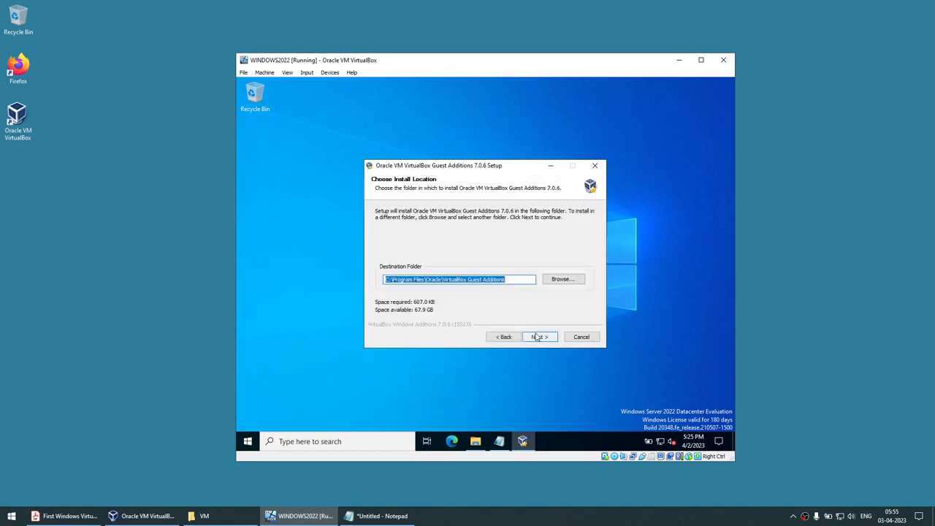
left_click(541, 338)
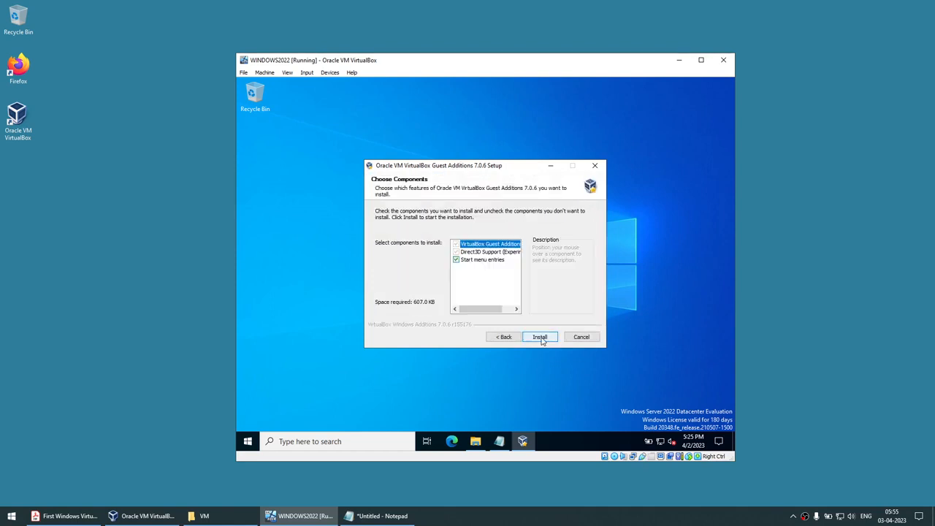
left_click(540, 338)
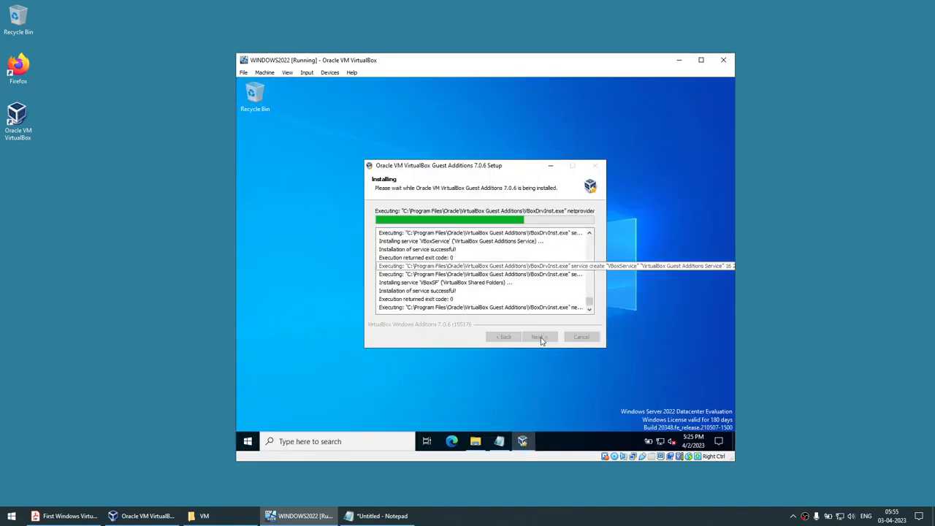
left_click(540, 337)
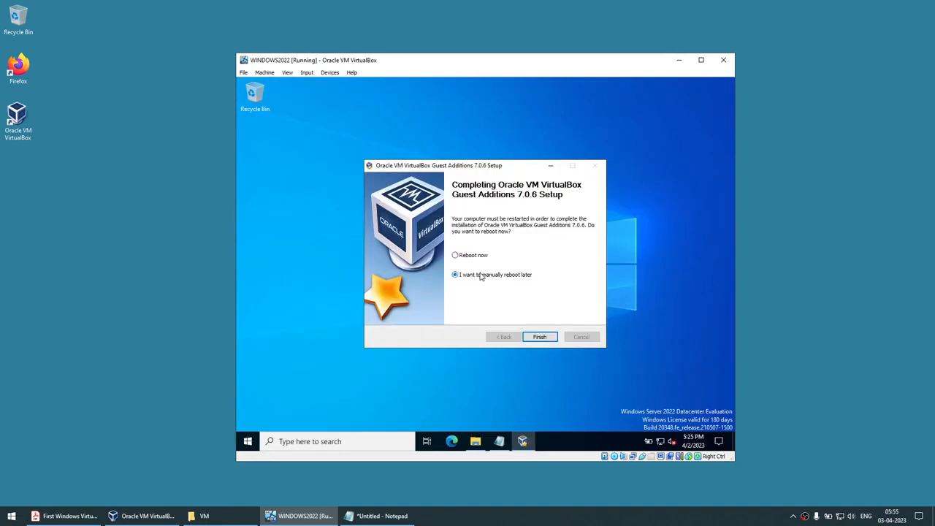
left_click(541, 337)
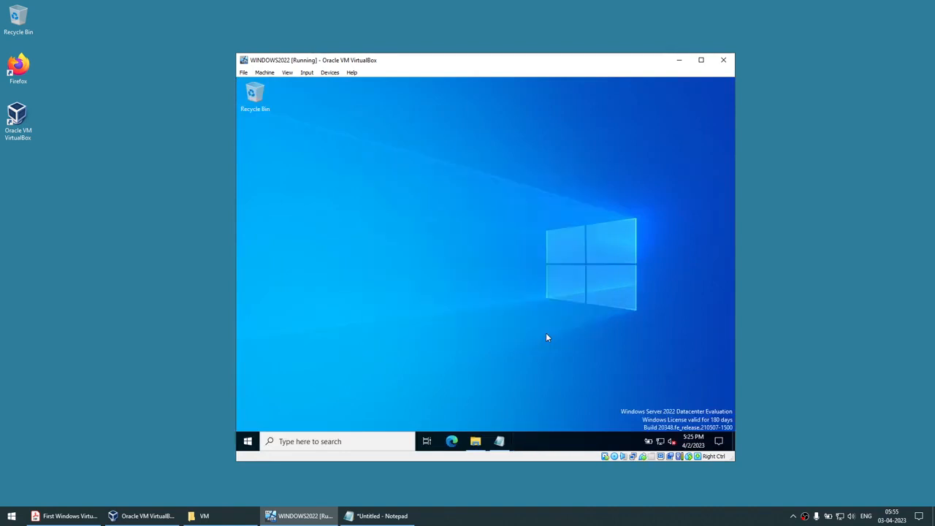
Shut down the guest with the reason 'Application: Installation (Planned)'.
left_click(248, 441)
left_click(247, 420)
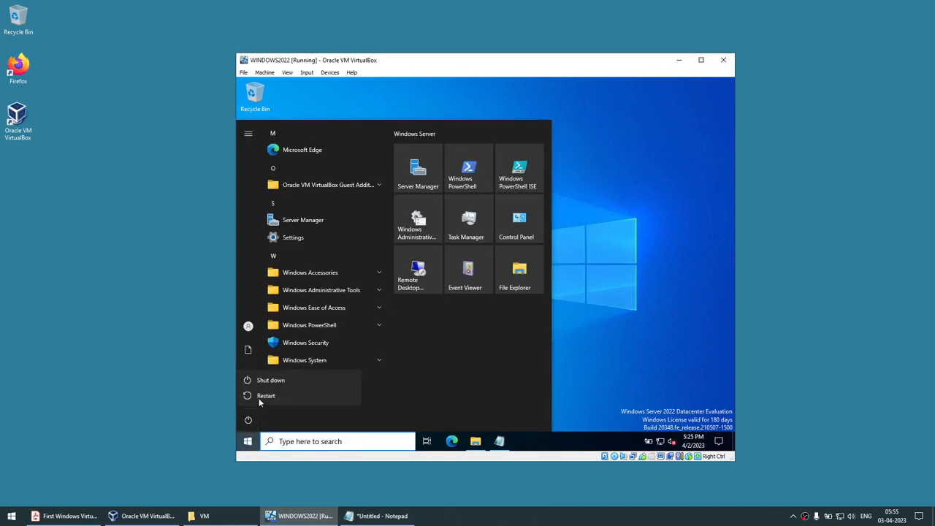
left_click(264, 380)
left_click(299, 370)
left_click(274, 384)
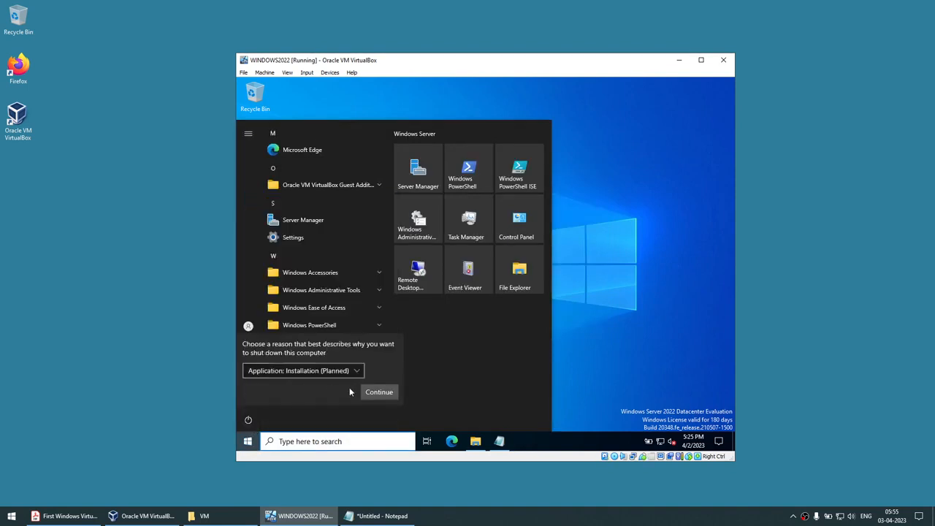
left_click(378, 392)
left_click(374, 393)
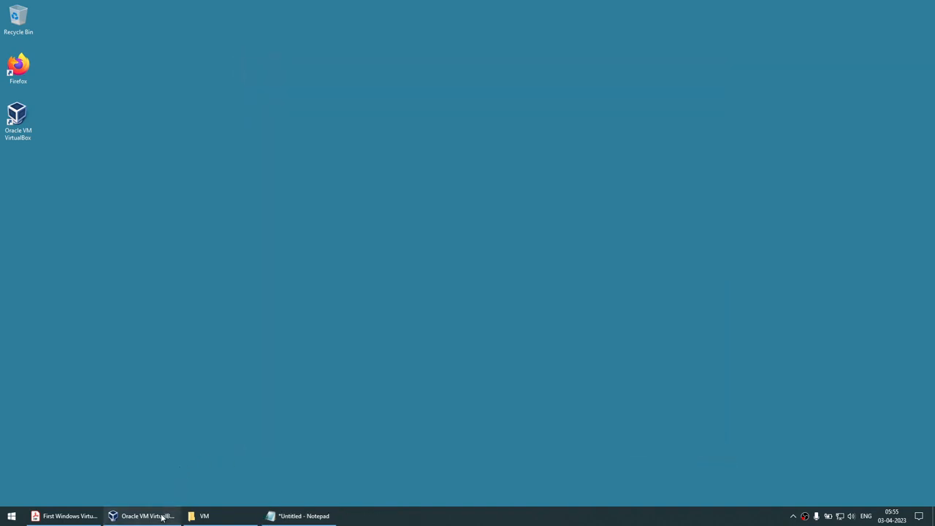
Set WINDOWS2022's Shared Clipboard to Bidirectional under General > Advanced and save.
left_click(153, 515)
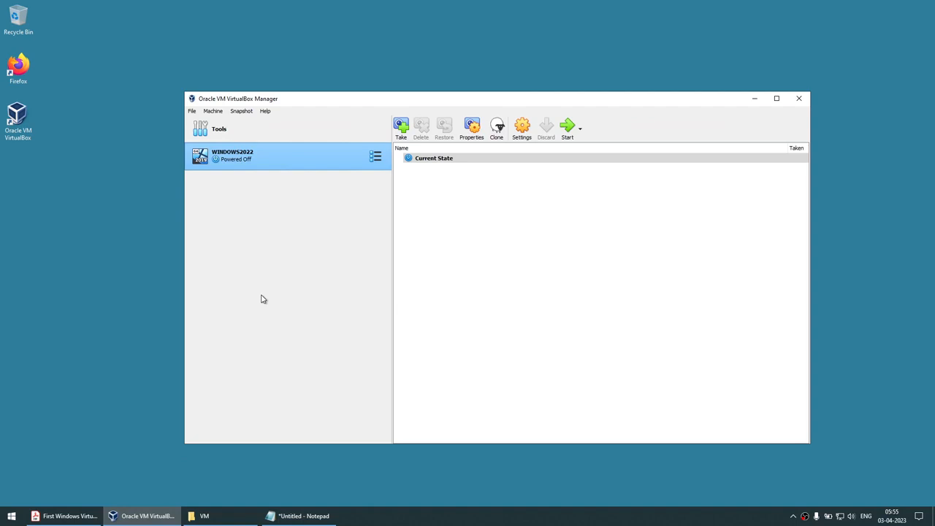
left_click(522, 129)
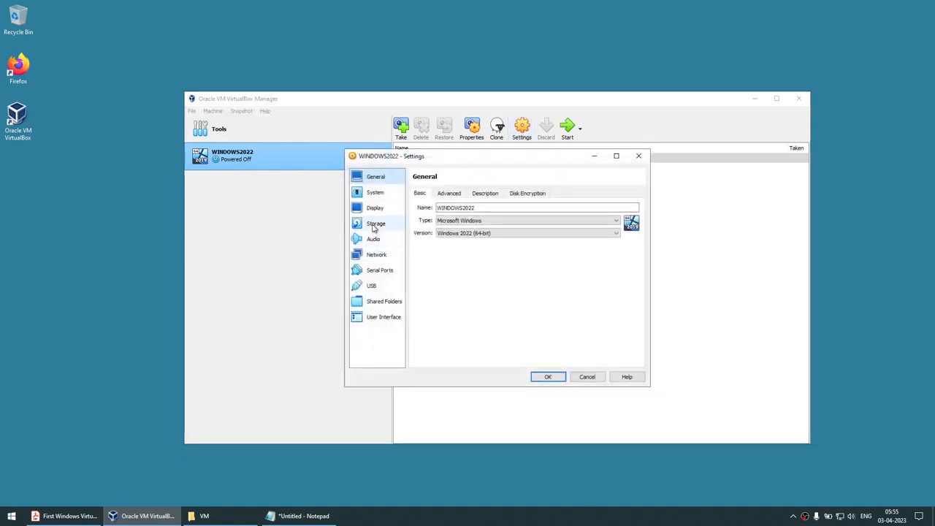
left_click(449, 194)
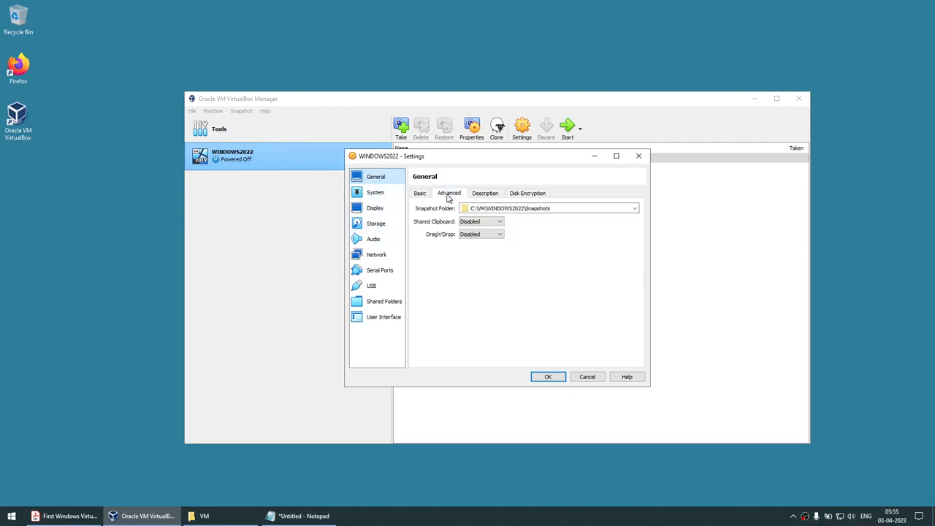
left_click(478, 221)
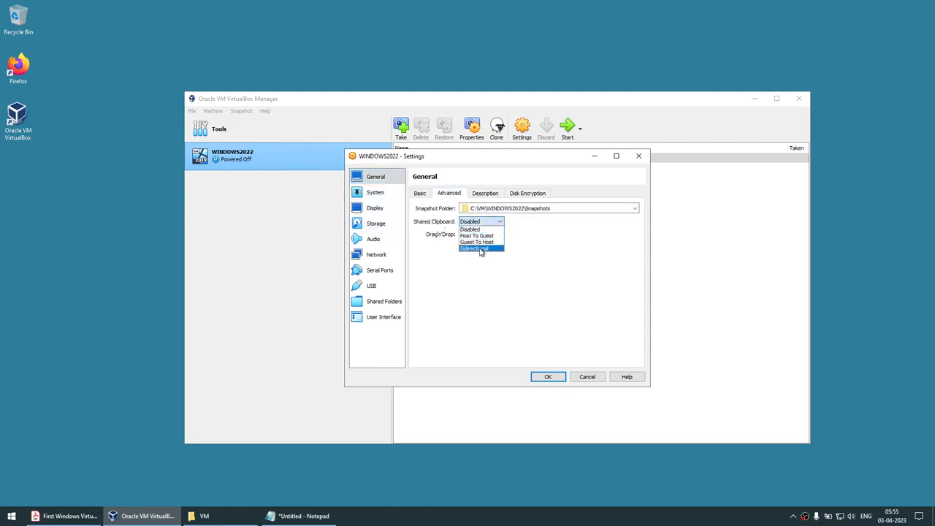
left_click(482, 250)
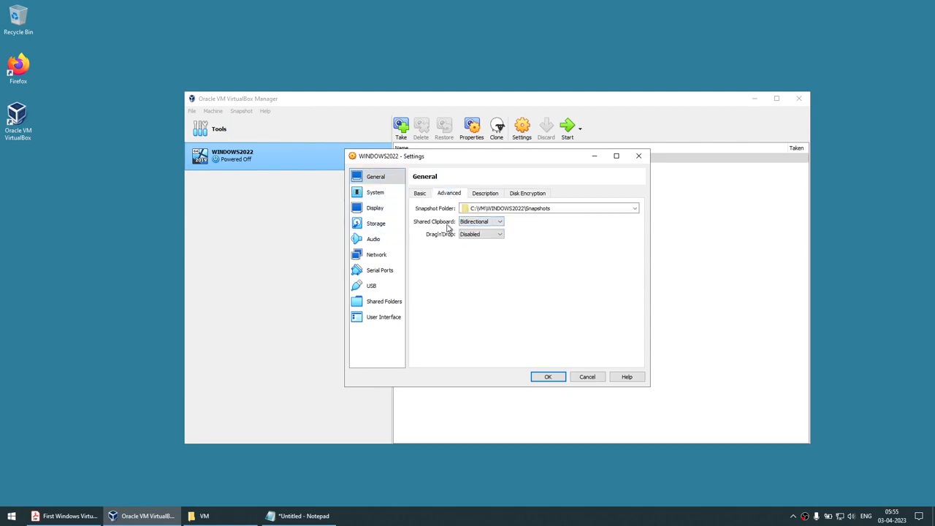
left_click(546, 377)
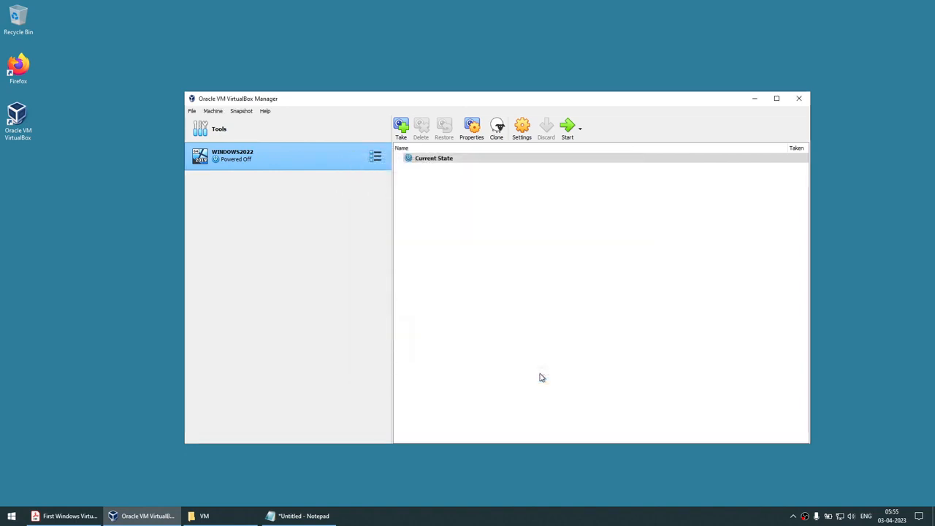
left_click(519, 133)
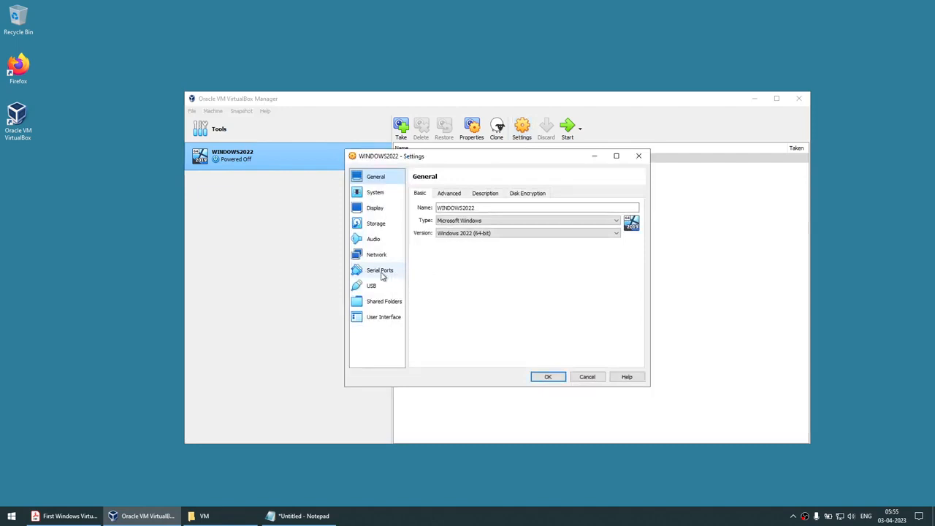
Add host WINDOWS (C:) as auto-mounted shared folder C_DRIVE, save, and start WINDOWS2022.
left_click(384, 301)
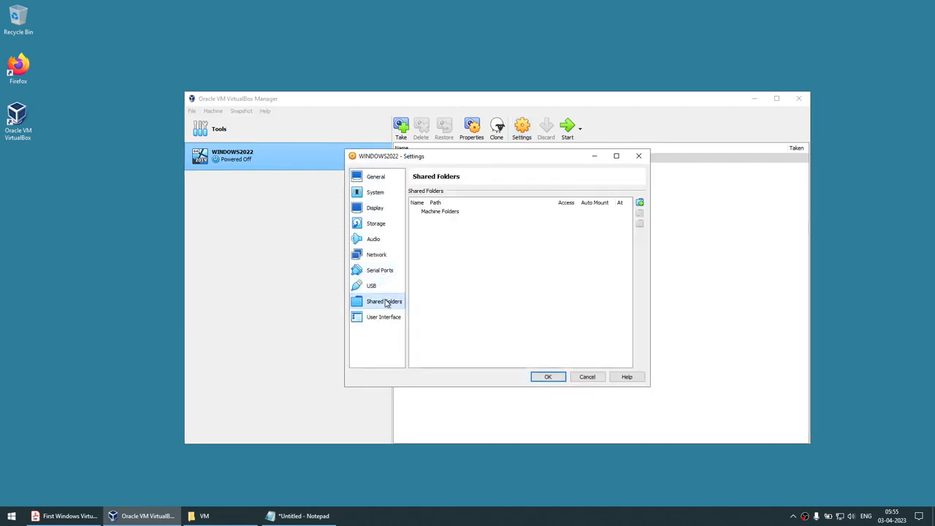
left_click(640, 205)
left_click(559, 244)
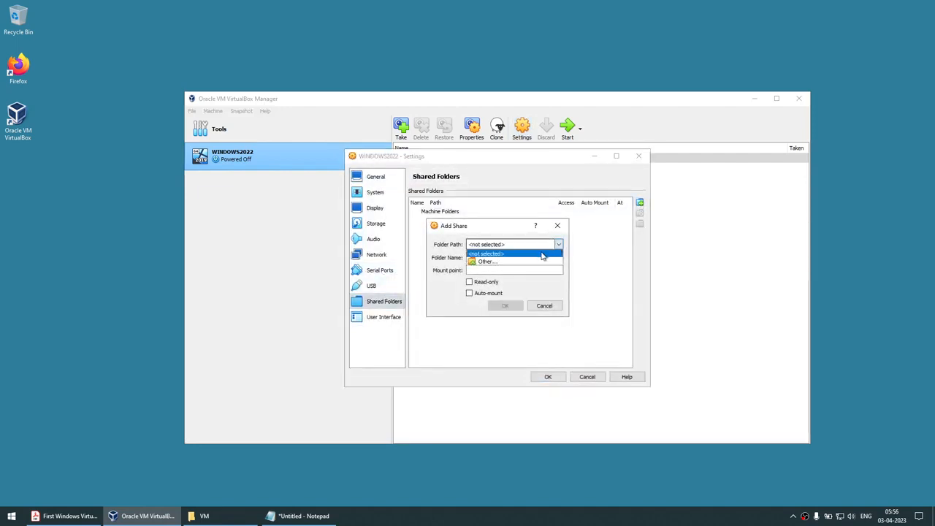
left_click(535, 260)
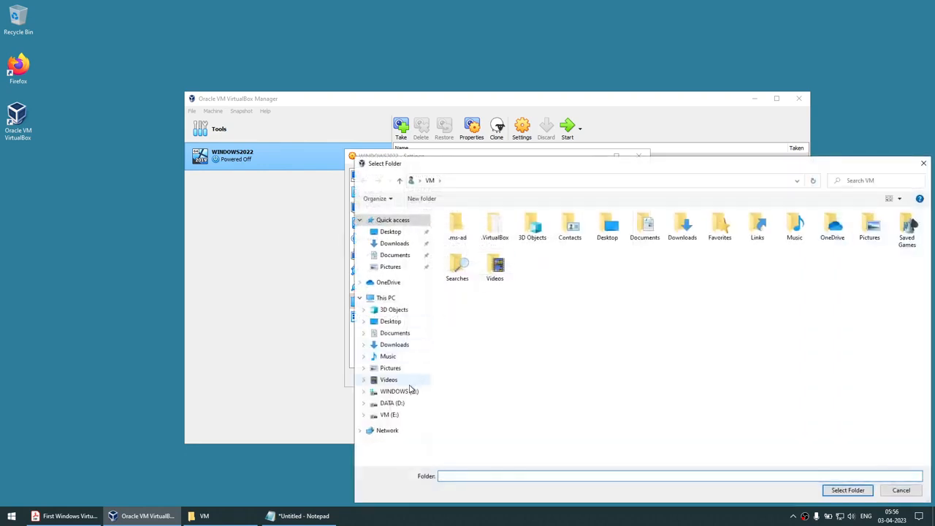
left_click(411, 391)
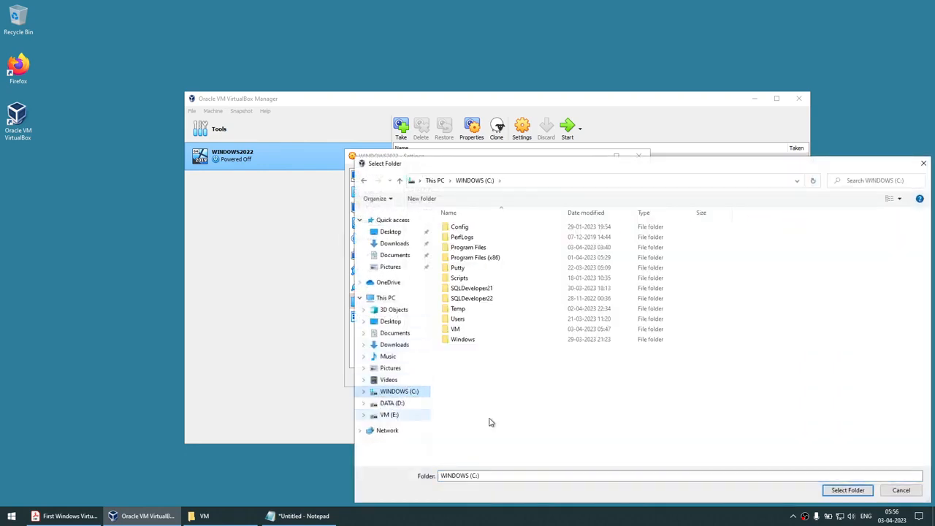
left_click(848, 491)
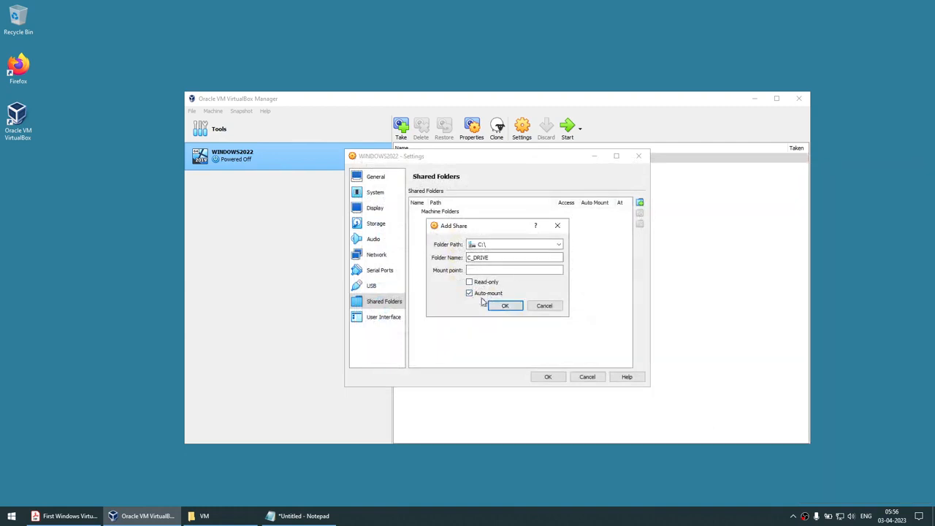
left_click(505, 306)
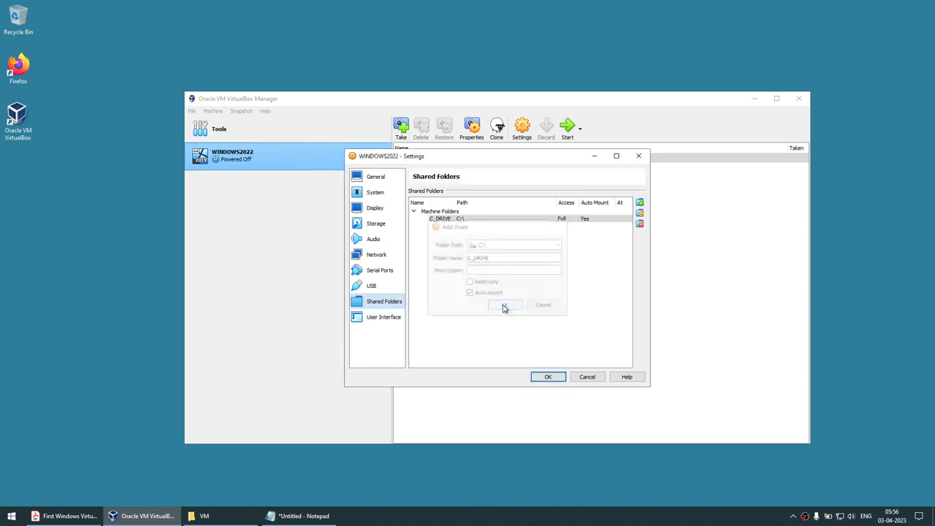
left_click(559, 377)
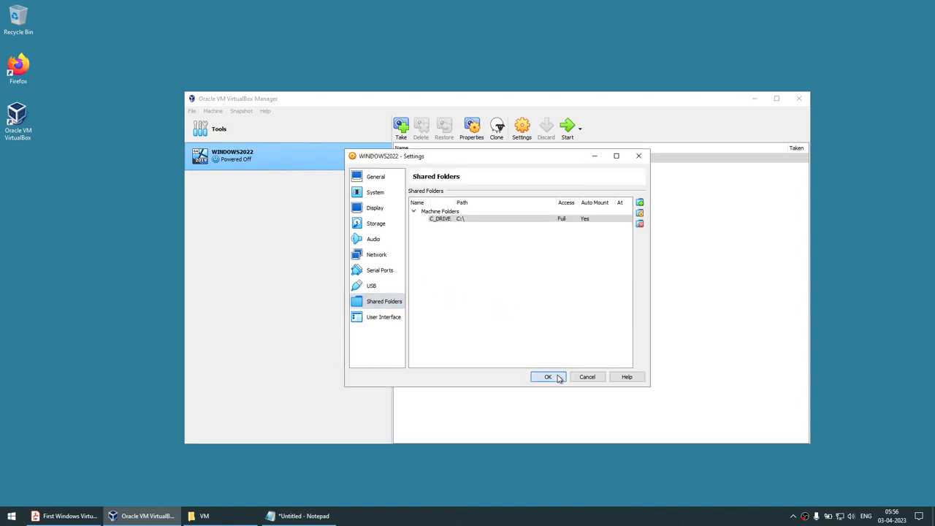
left_click(562, 131)
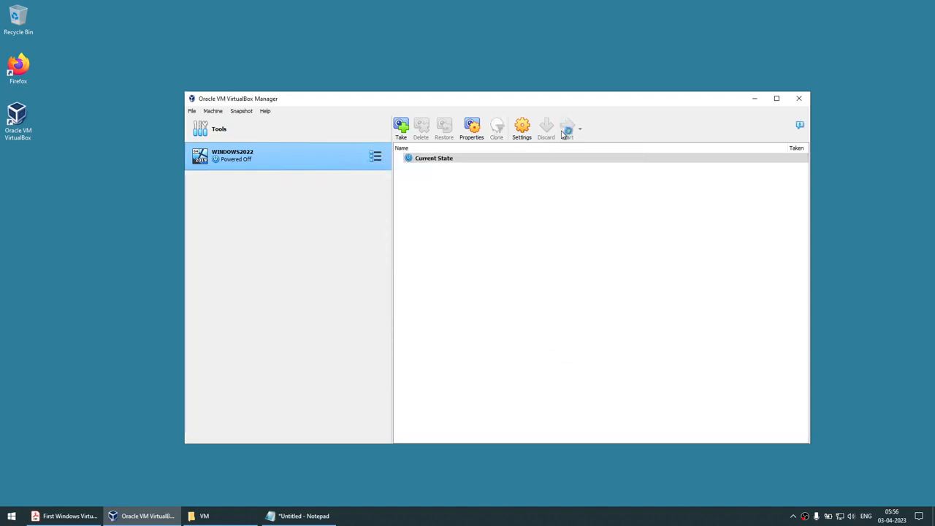
left_click(753, 98)
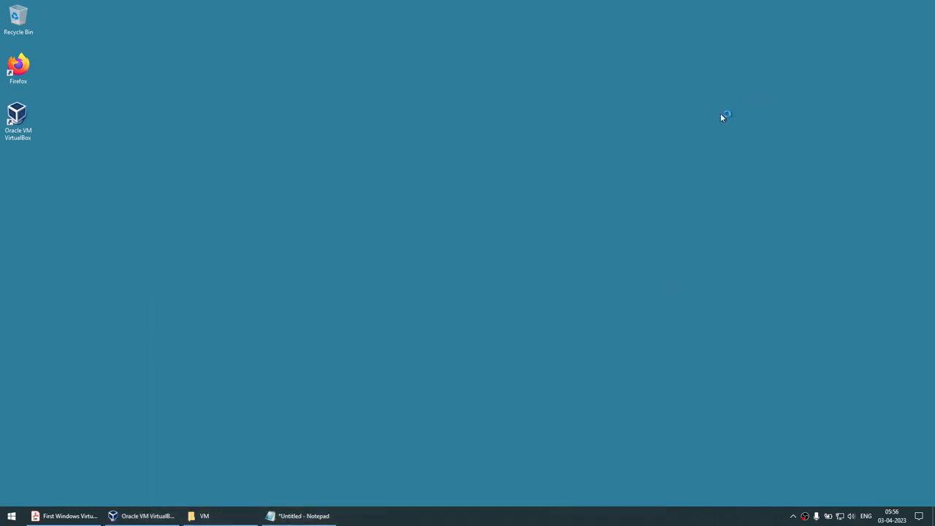
Rearrange Notepad and the VM window, dismiss the notification panel, and maximize the VM.
left_click(299, 516)
left_click_drag(324, 262, 747, 250)
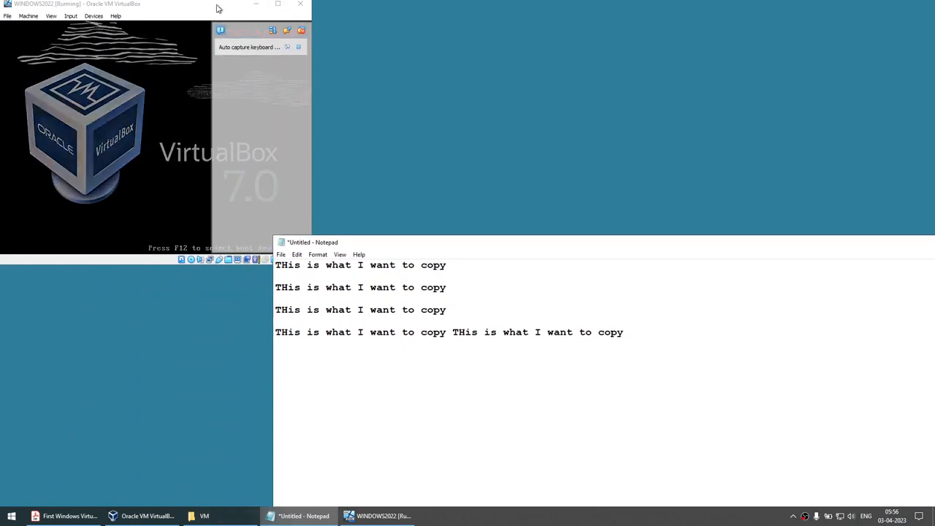
left_click_drag(217, 9, 514, 70)
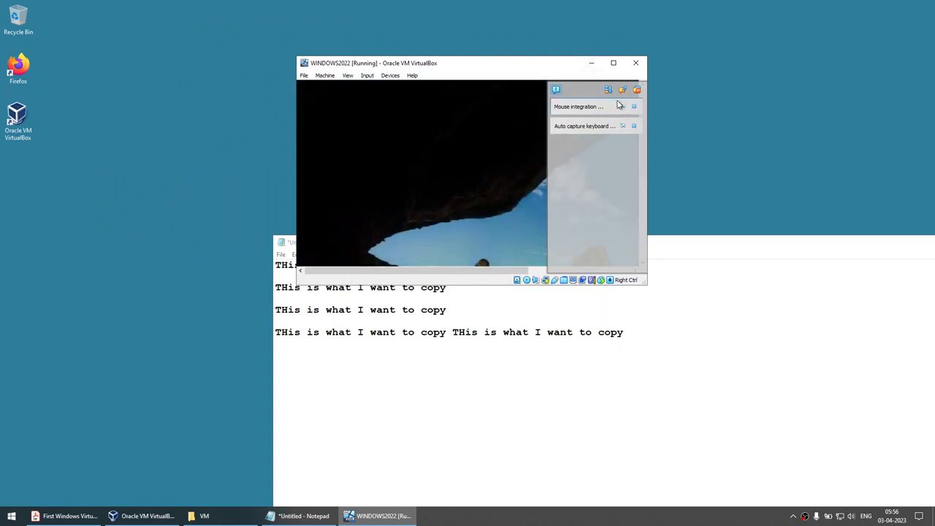
left_click(637, 89)
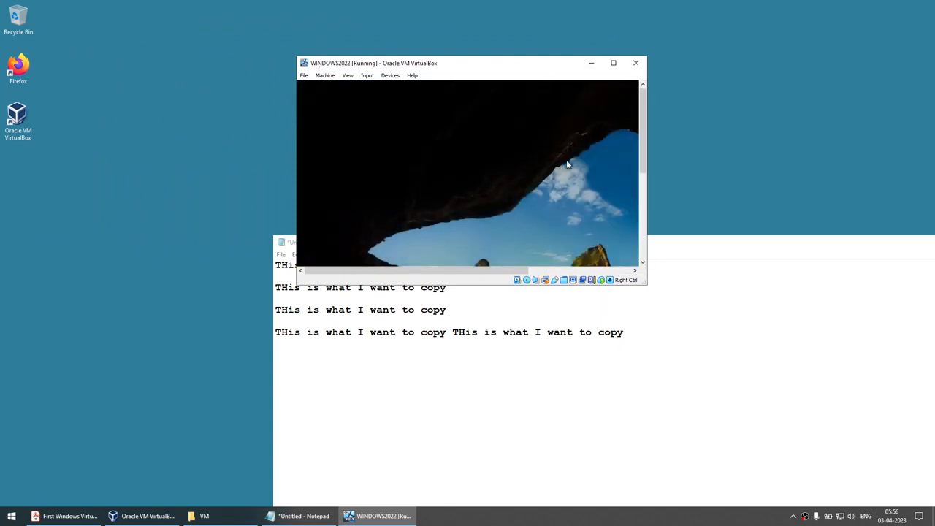
left_click(612, 64)
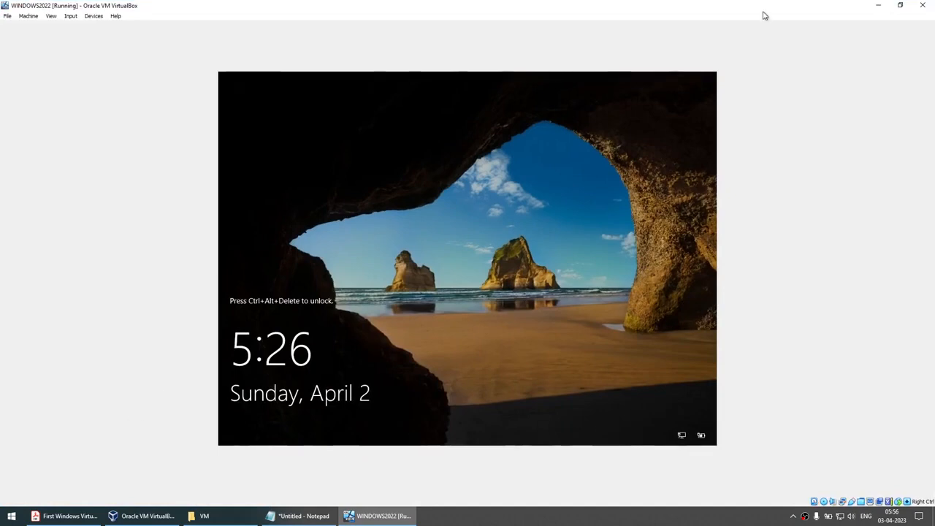
left_click(899, 6)
Maximize the VM window and send Ctrl-Alt-Del through Input > Keyboard.
left_click(613, 64)
left_click(900, 6)
left_click(613, 64)
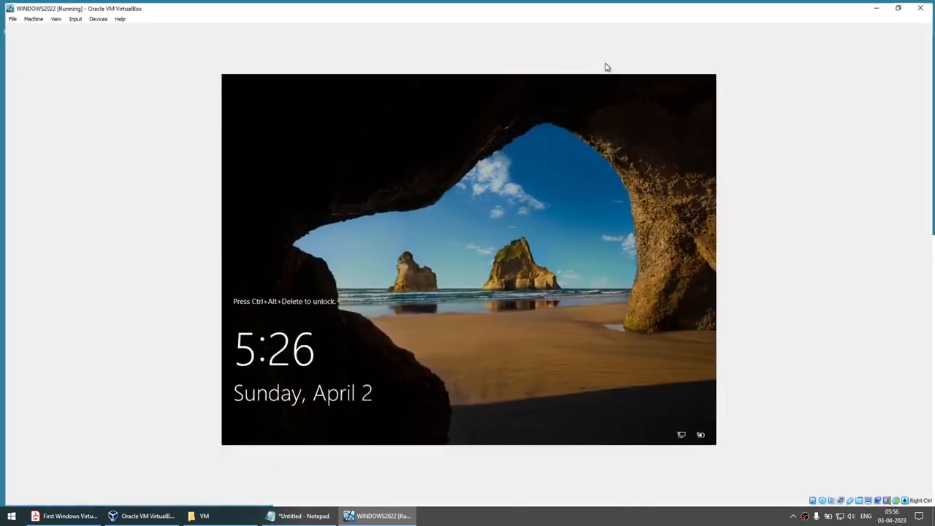
left_click(70, 15)
mouse_move(76, 28)
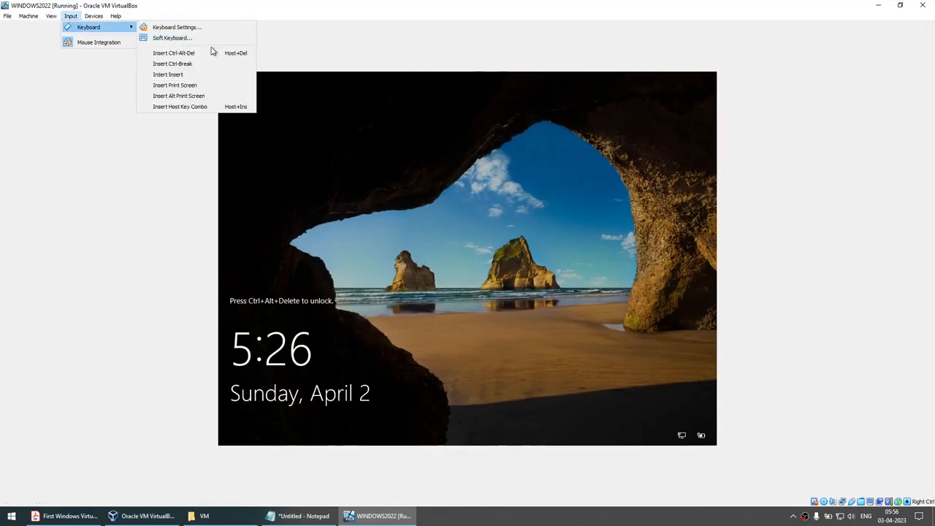
left_click(212, 52)
Sign in as Administrator, re-entering the password after the incorrect-password error.
type("•••••••")
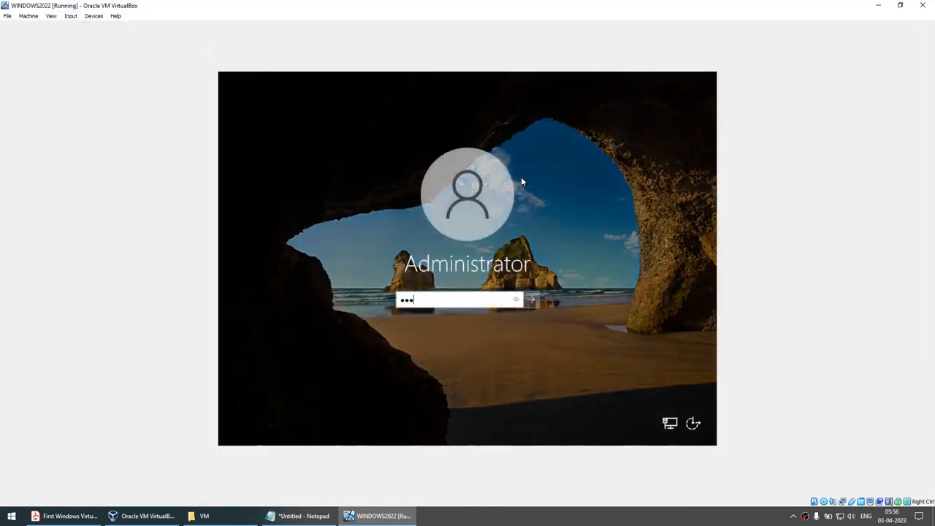
key("Return")
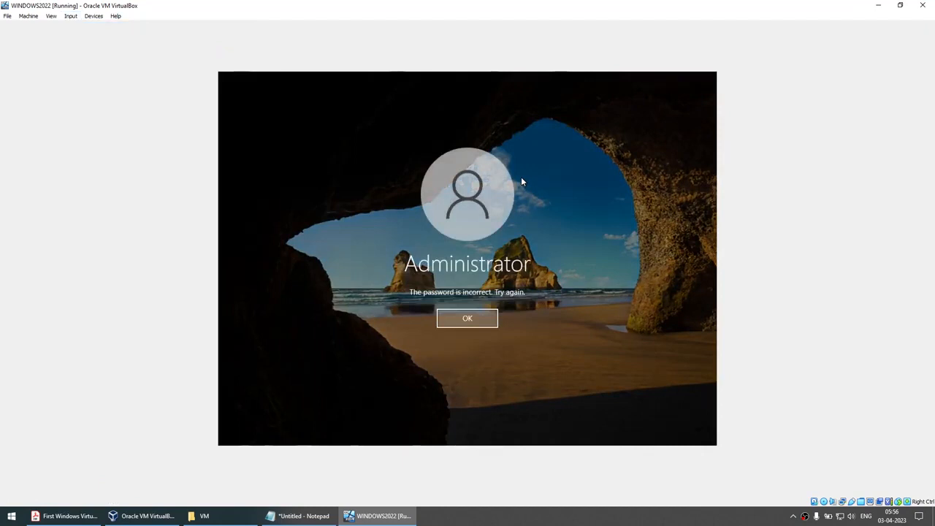
left_click(482, 318)
type("••••••••••")
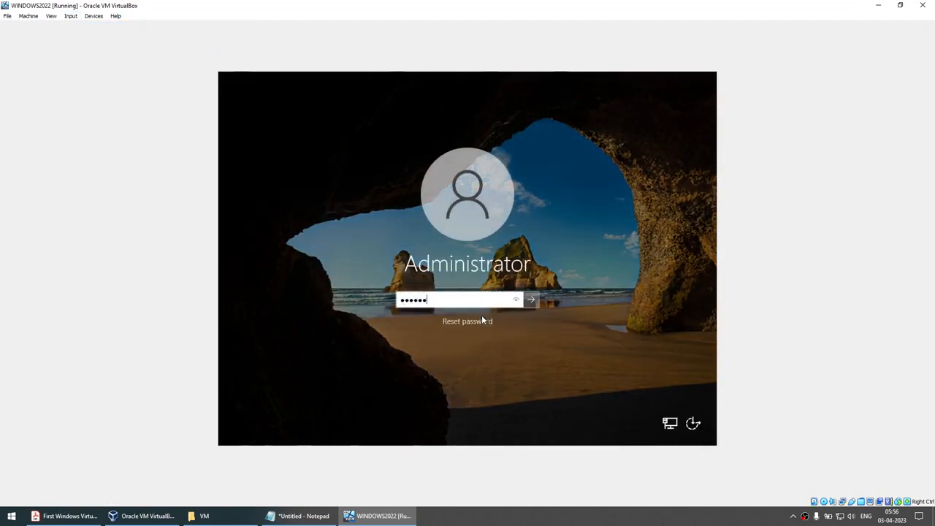
key("Return")
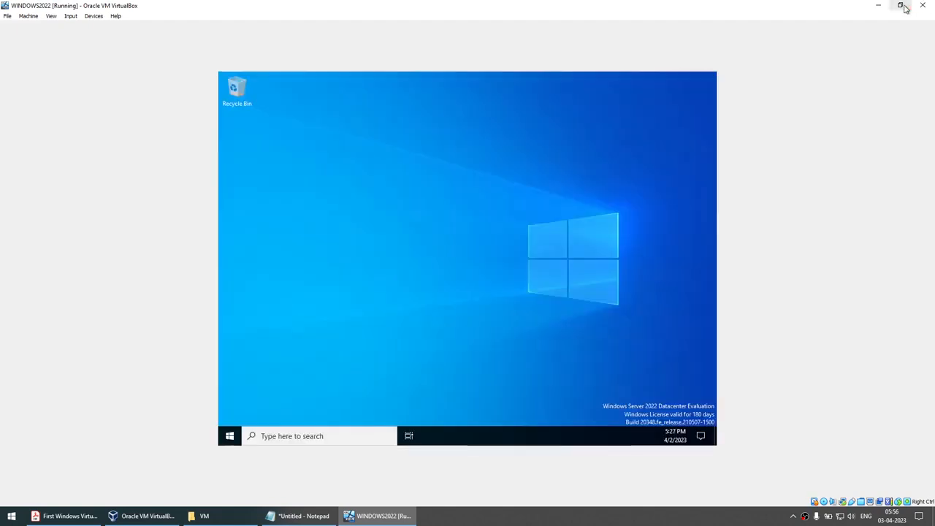
left_click(900, 6)
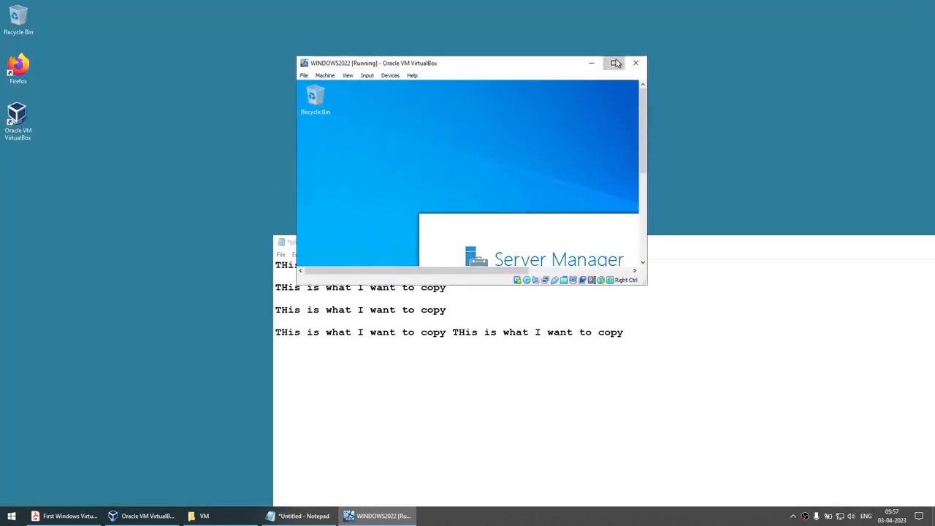
left_click(613, 61)
Close Server Manager in the full-screen guest.
left_click(901, 6)
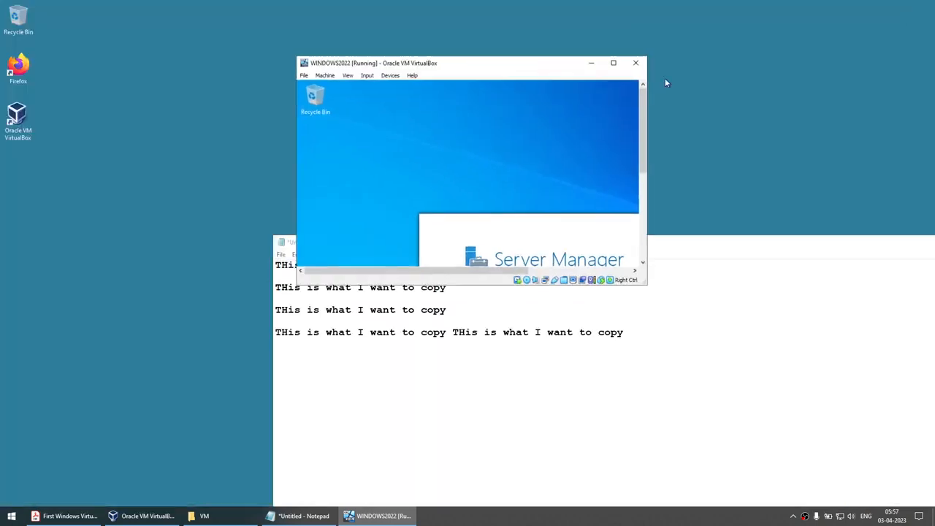
left_click(611, 63)
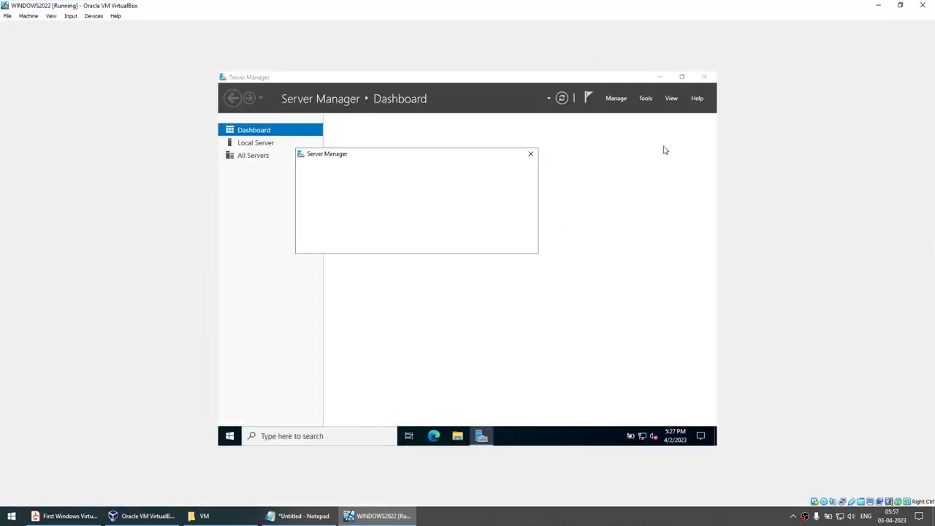
left_click(704, 78)
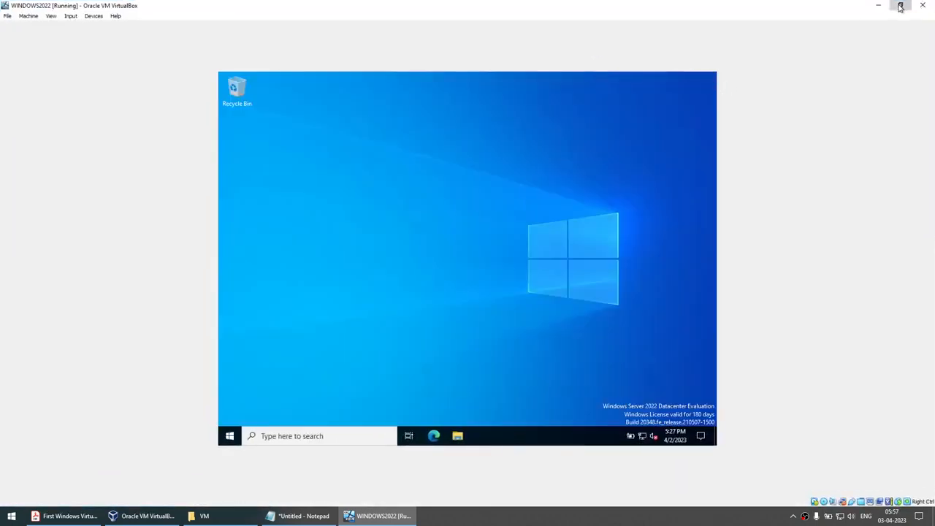
left_click(899, 6)
left_click(611, 64)
Eject the guest's CD Drive (D:) from File Explorer, then close File Explorer.
left_click(458, 435)
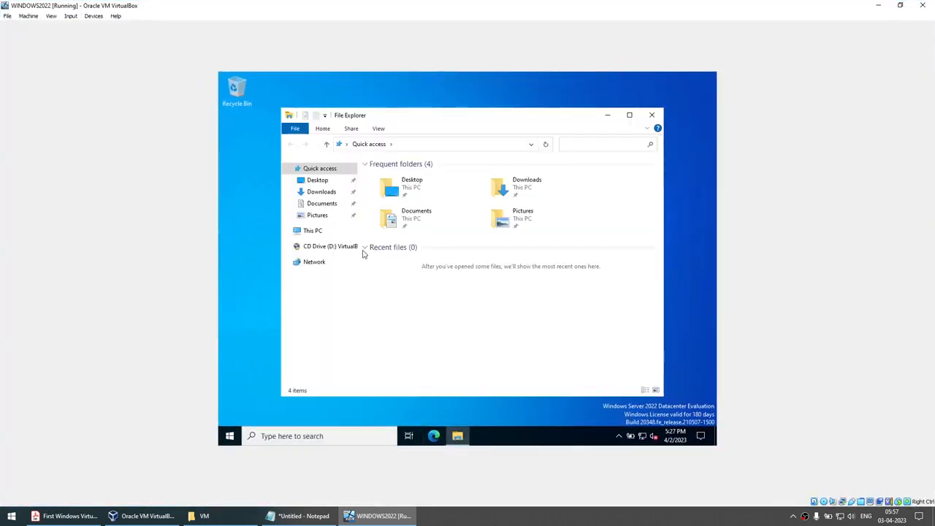
right_click(314, 244)
left_click(337, 312)
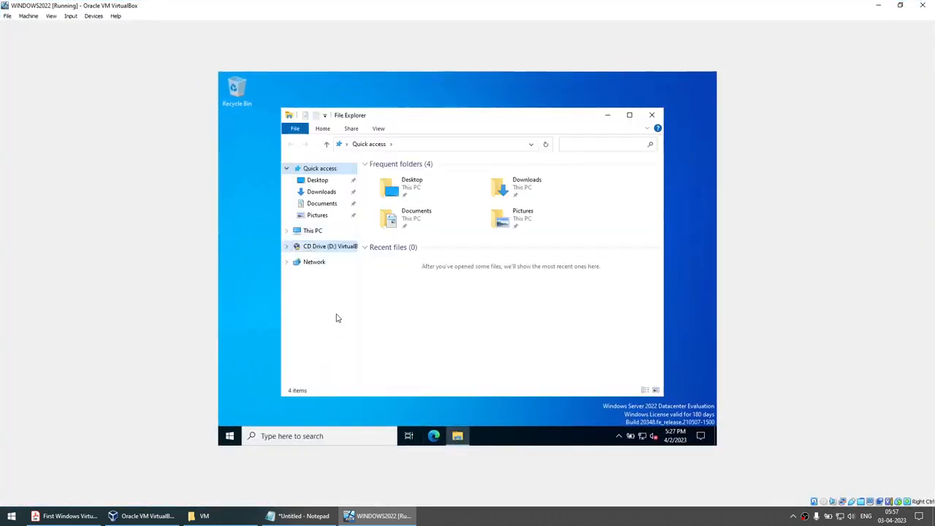
left_click(899, 5)
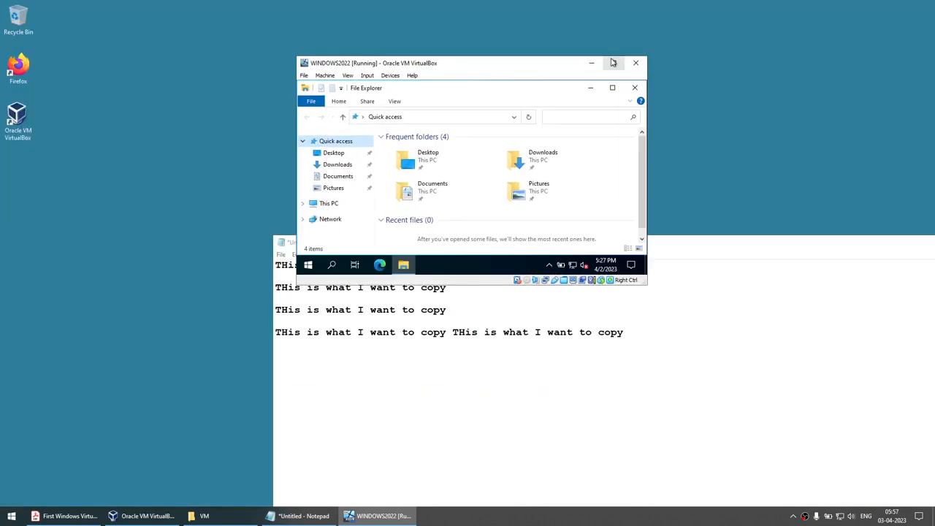
left_click(612, 63)
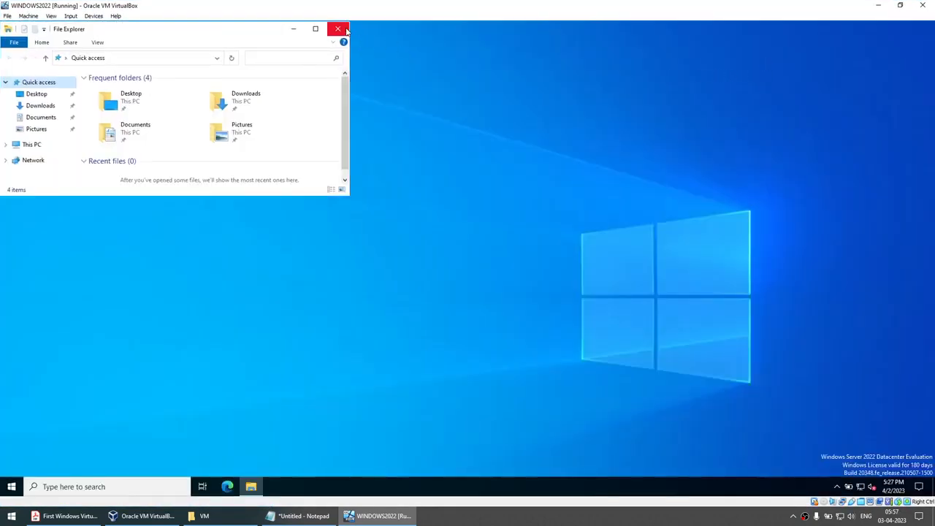
left_click(337, 29)
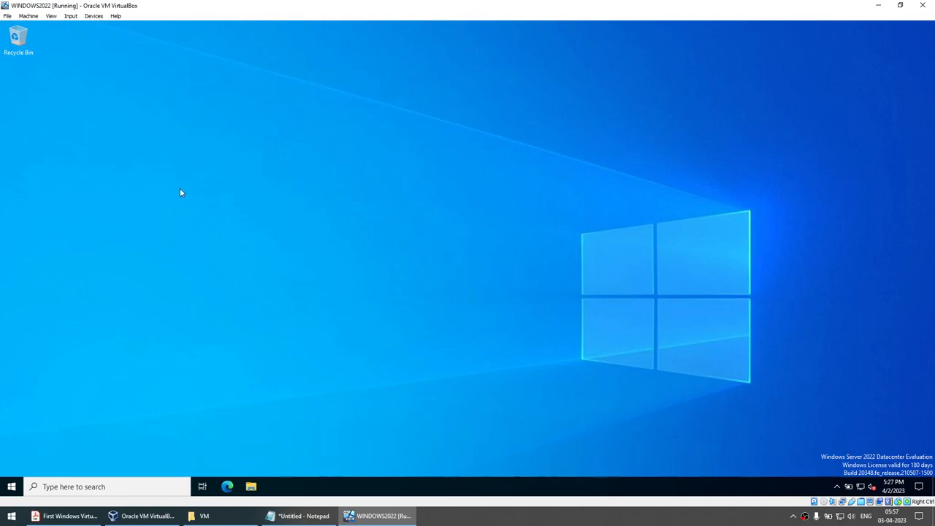
Open the C_DRIVE network drive in guest File Explorer and browse into the VM\WINDOWS2022 folder.
left_click(251, 487)
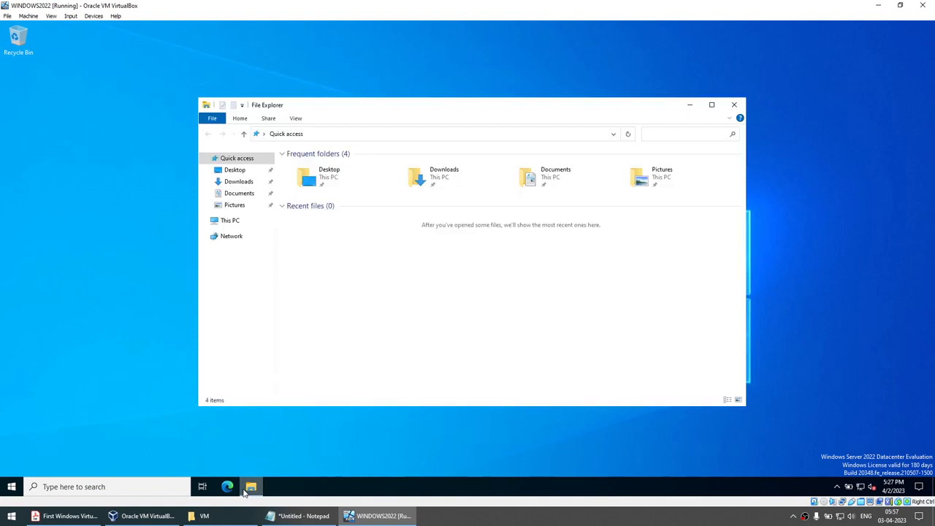
left_click(230, 221)
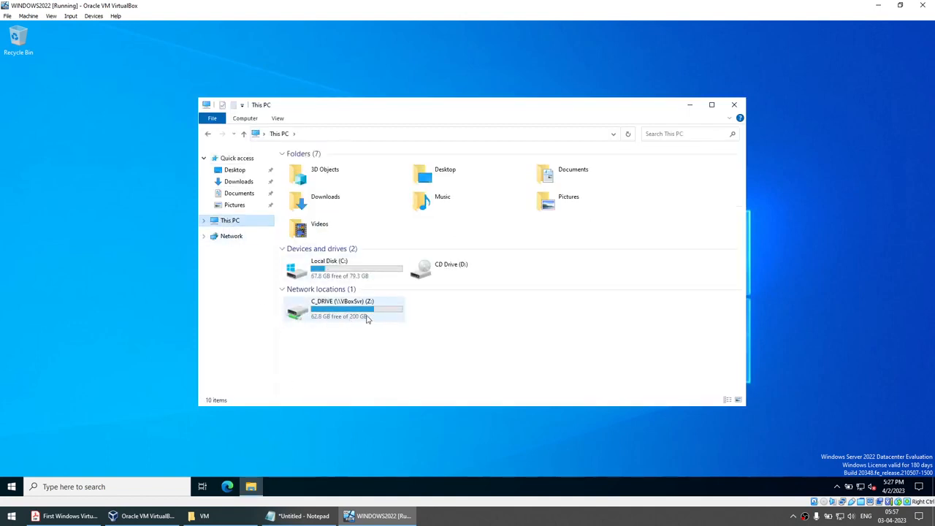
left_click(239, 523)
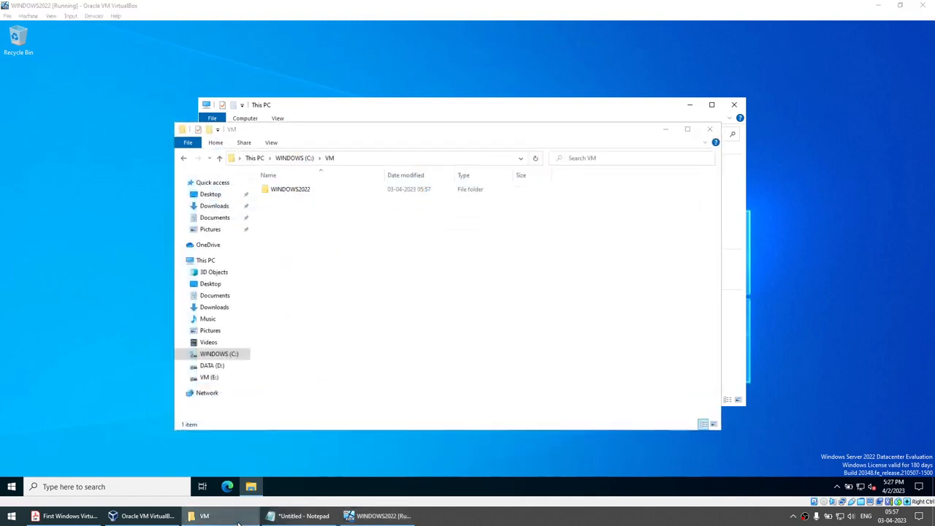
left_click(239, 523)
double_click(335, 319)
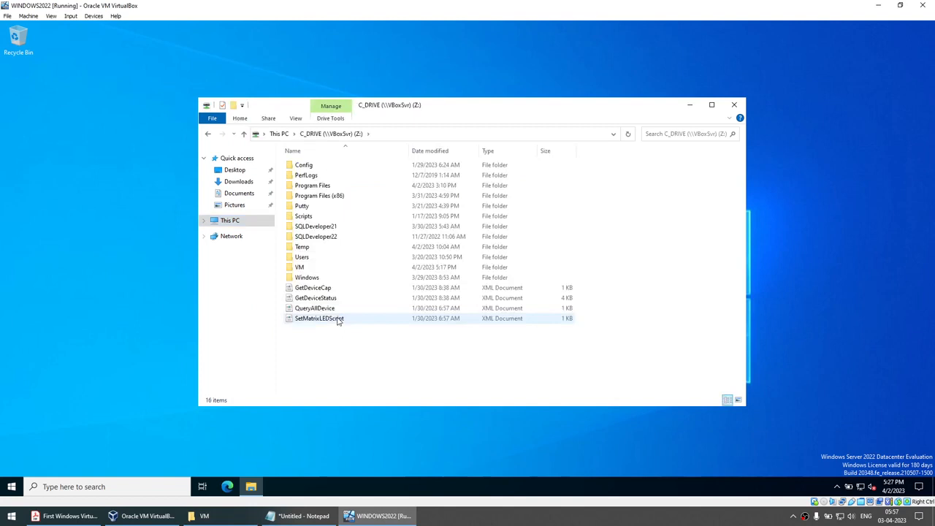
double_click(299, 267)
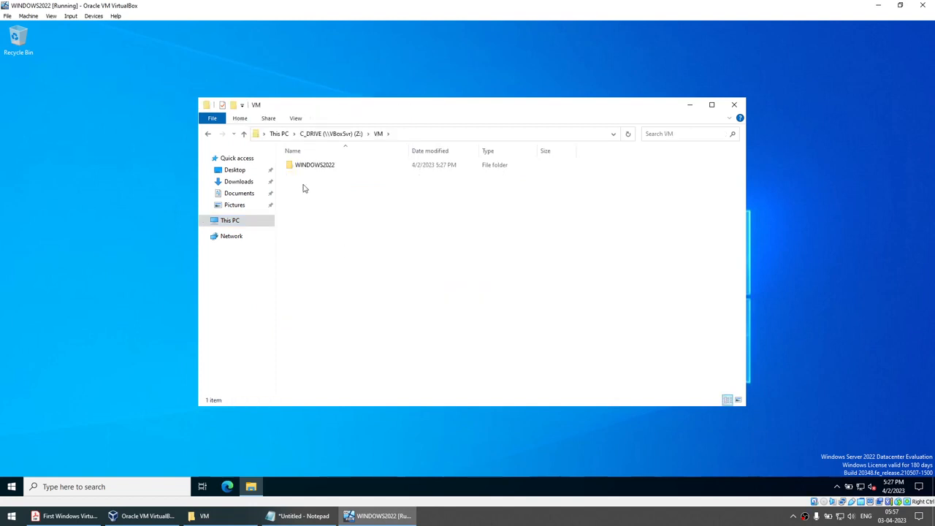
left_click(322, 172)
double_click(322, 172)
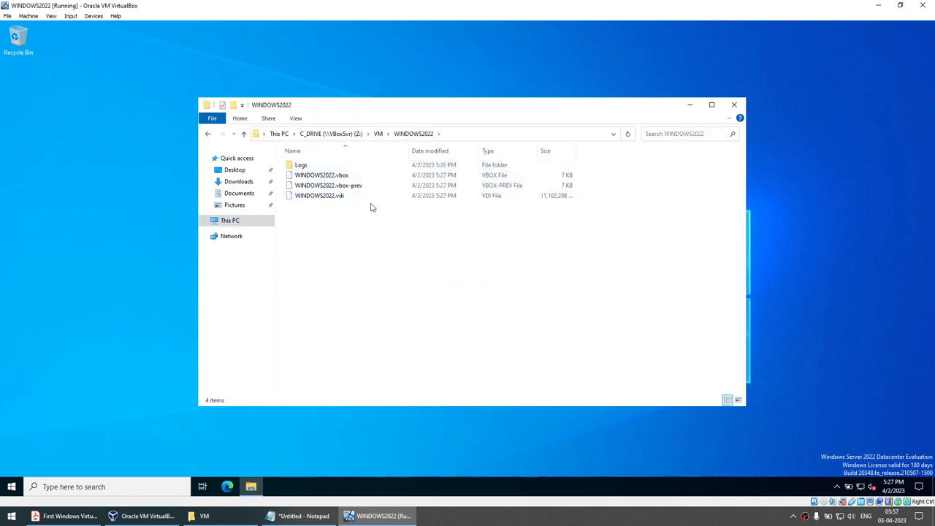
Return to This PC, select C_DRIVE (\\VBoxSvr) (Z:), and close the window.
left_click(252, 223)
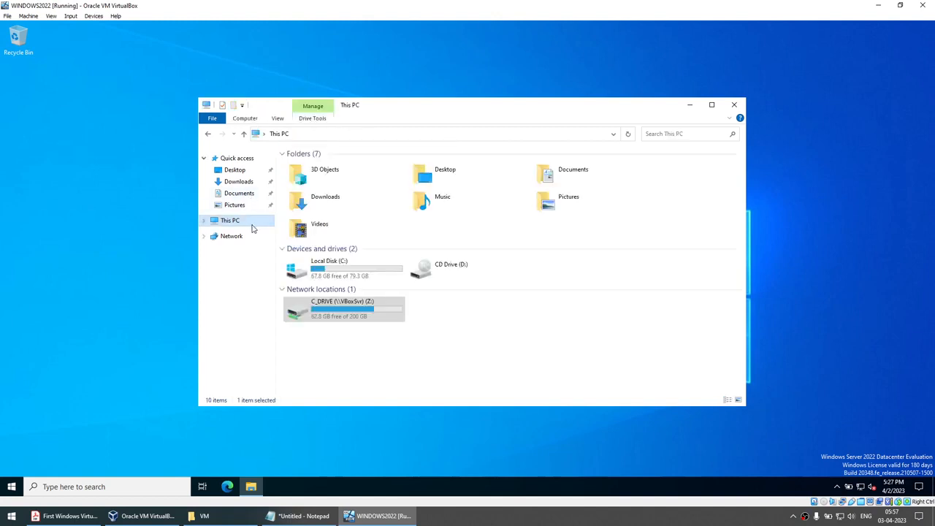
left_click(235, 170)
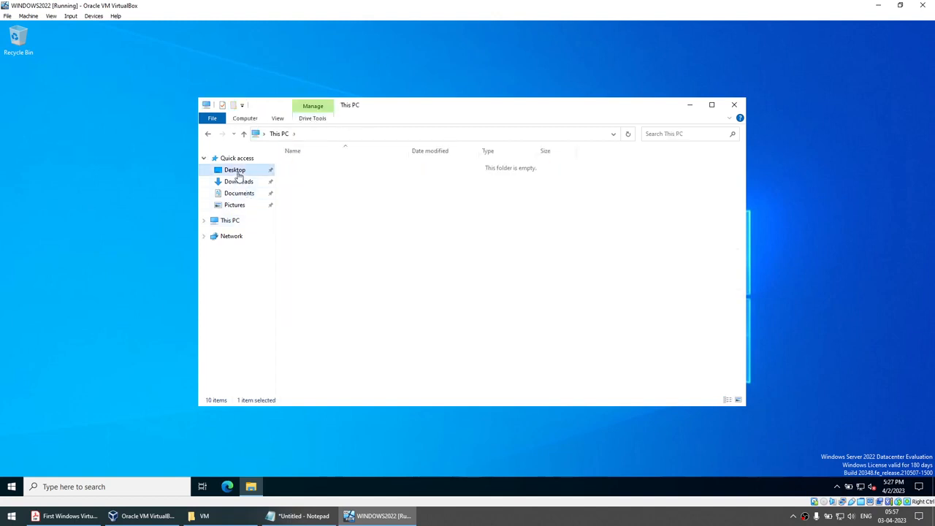
left_click(233, 221)
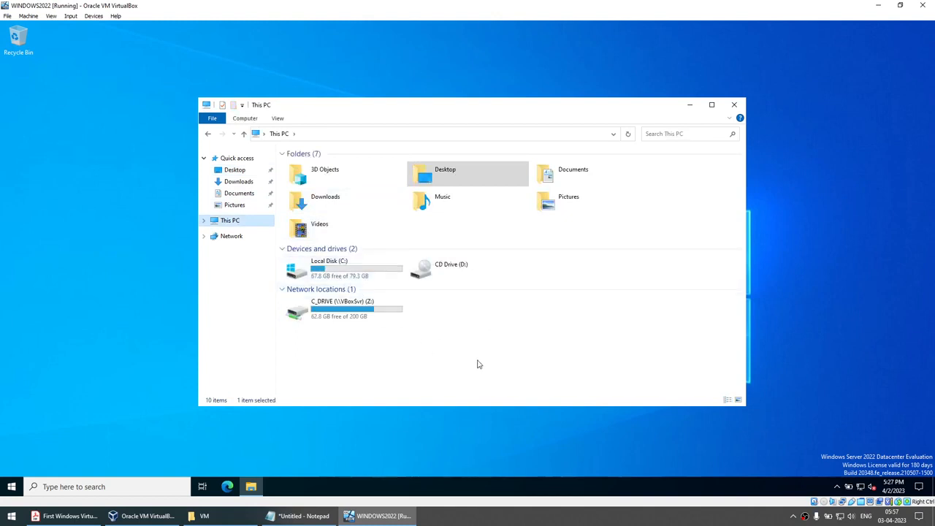
left_click(379, 304)
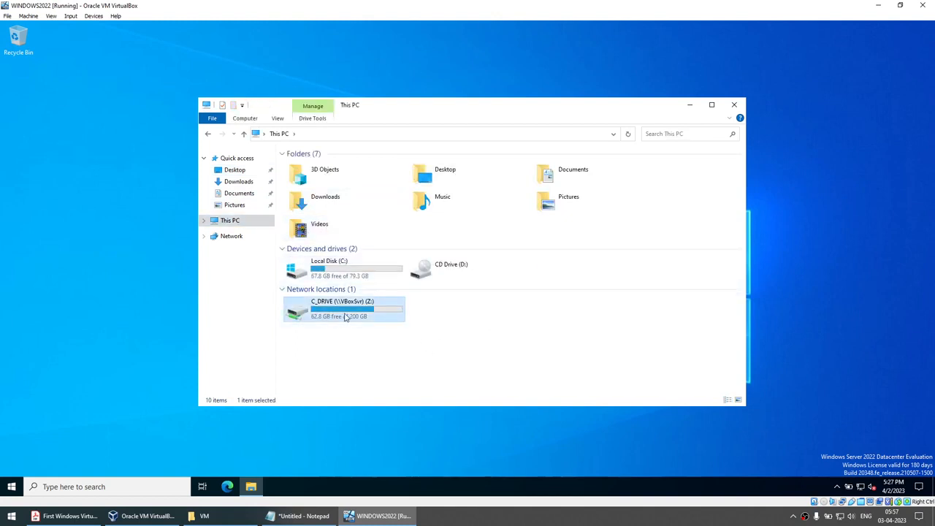
left_click(735, 105)
Copy line 4 from host Notepad and paste it into a guest Windows PowerShell console.
left_click(303, 516)
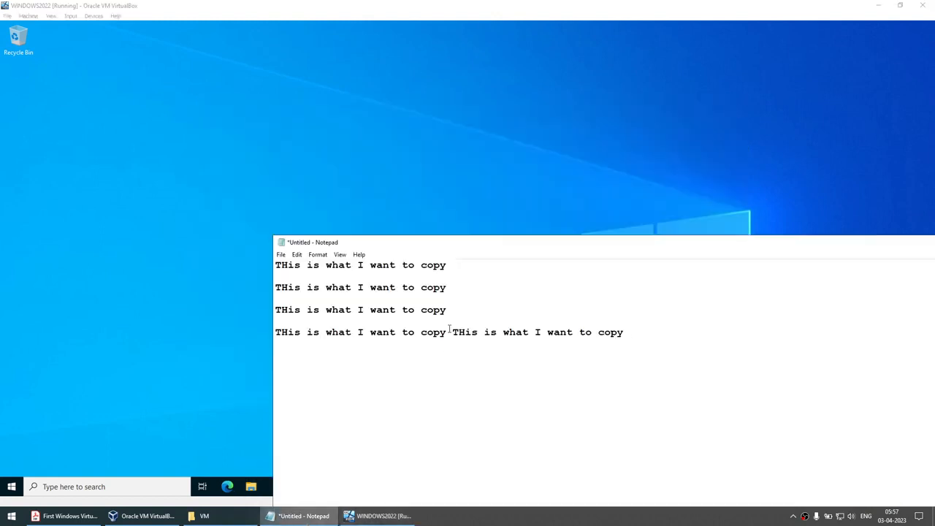
left_click_drag(648, 328, 174, 342)
left_click(11, 486)
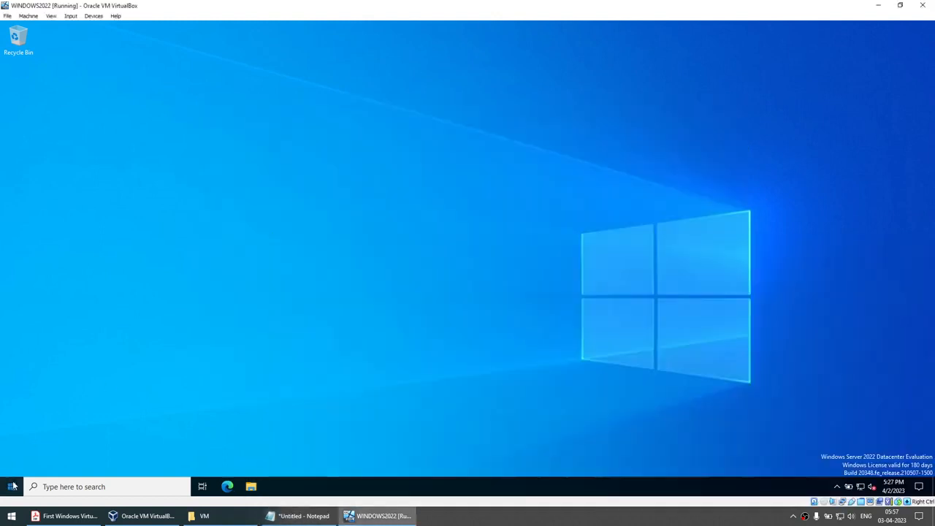
type("w")
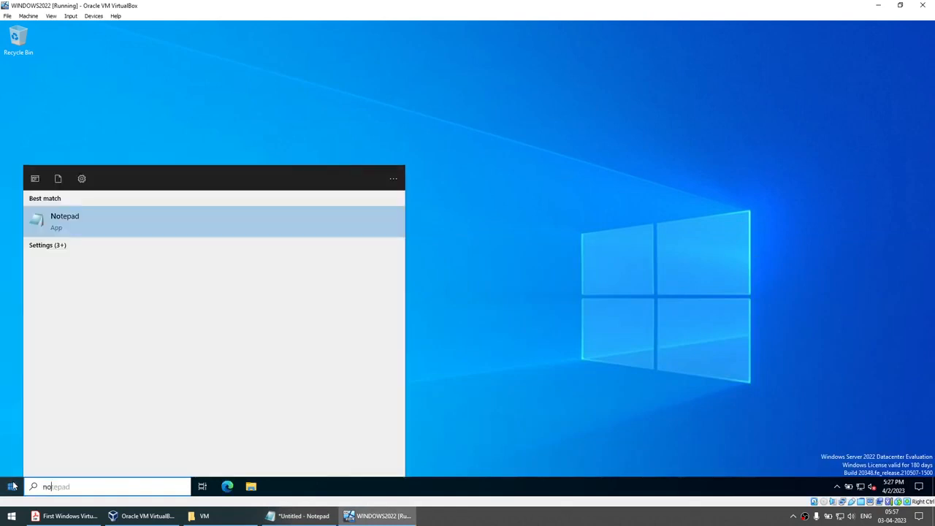
key("BackSpace")
type("wind")
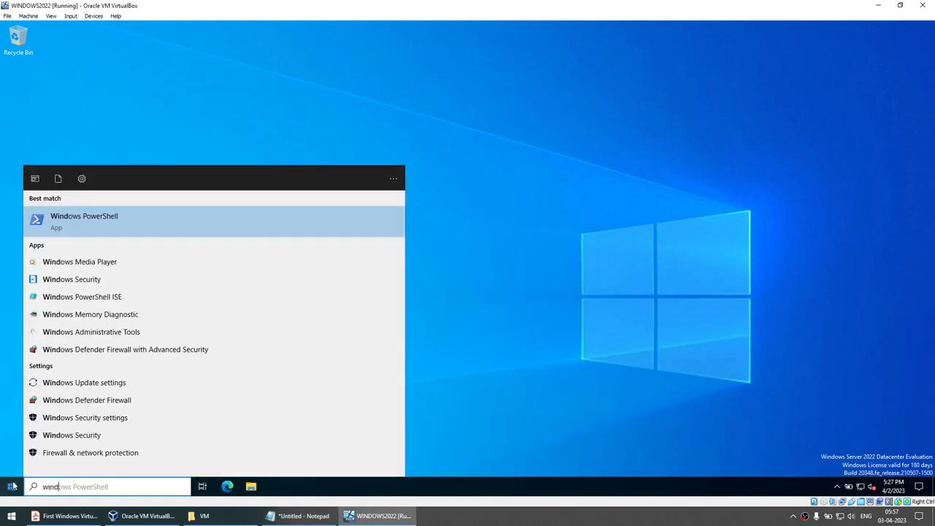
key("Return")
left_click_drag(317, 75, 525, 78)
key("ctrl+v")
key("ctrl+v")
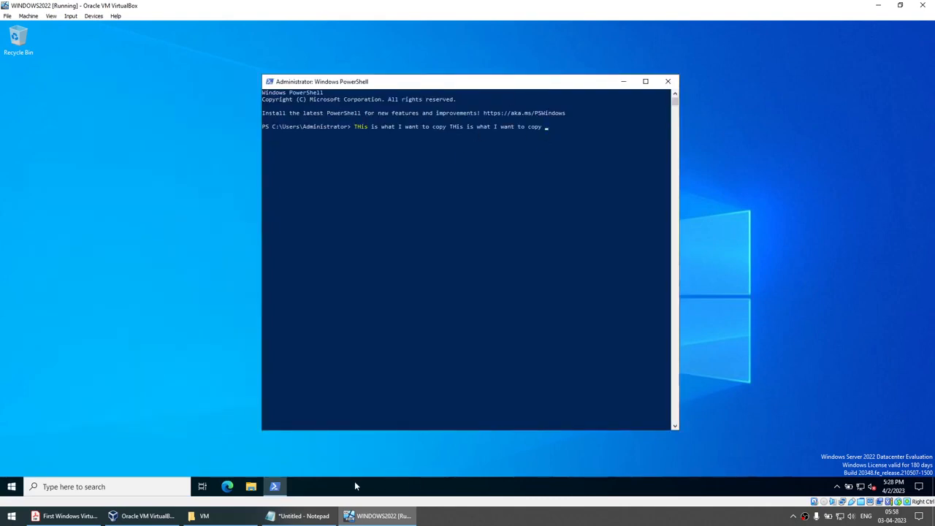
Cancel the pasted line, then type and select THIS IS POWERSHELL at a fresh prompt.
left_click(299, 515)
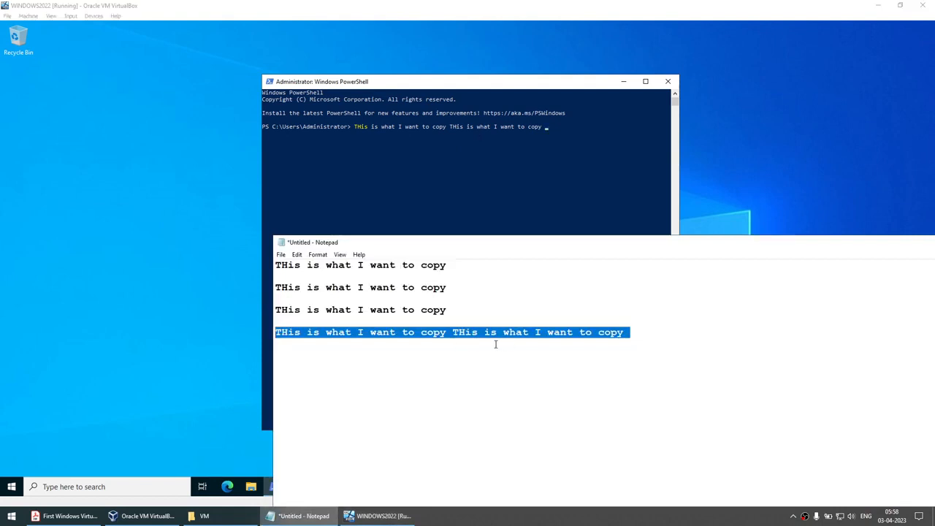
left_click(491, 144)
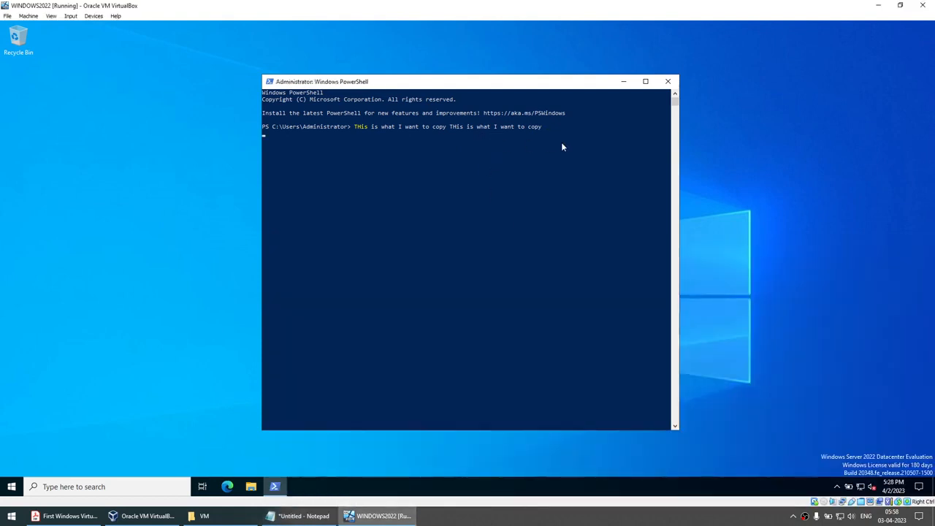
key("ctrl+c")
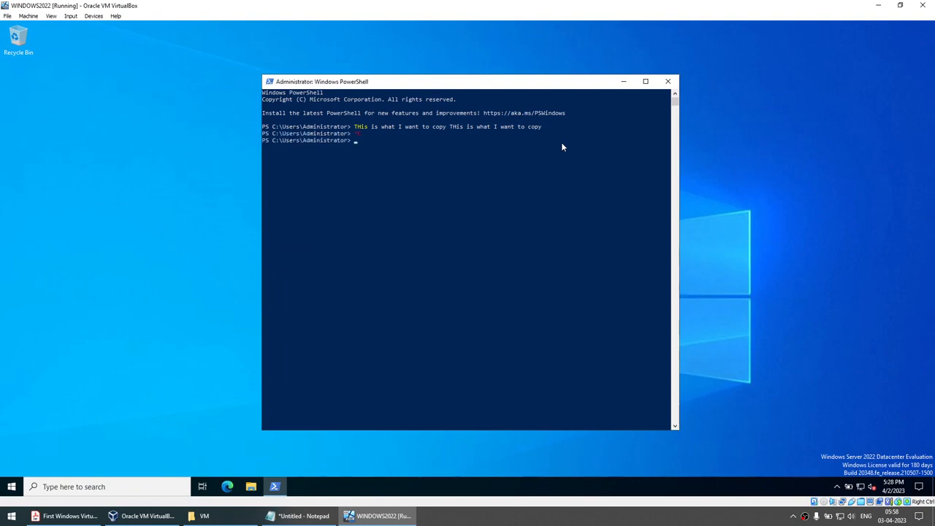
type("THIS IS POWERSHELL")
left_click_drag(353, 142, 421, 146)
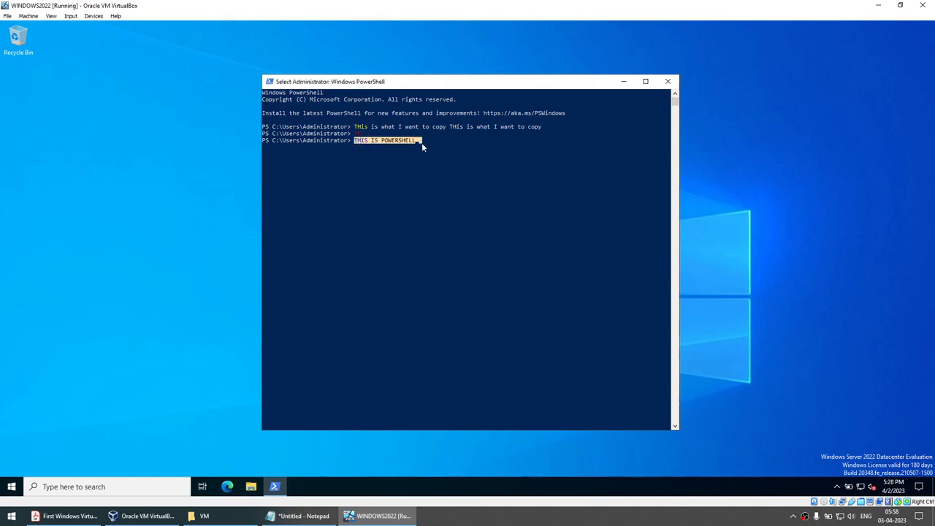
Paste the copied THIS IS POWERSHELL on a new line in host Notepad, then minimize Notepad.
key("ctrl+c")
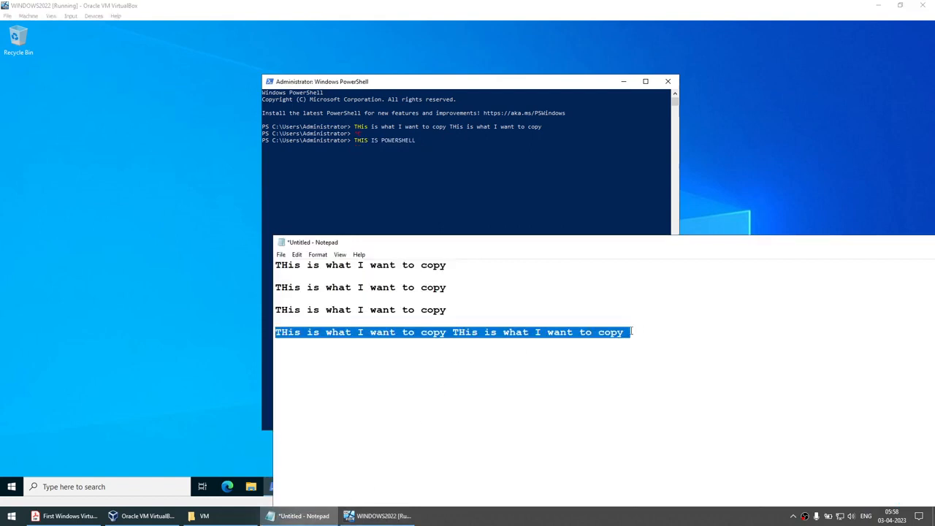
left_click(653, 334)
key("Return")
key("ctrl+v")
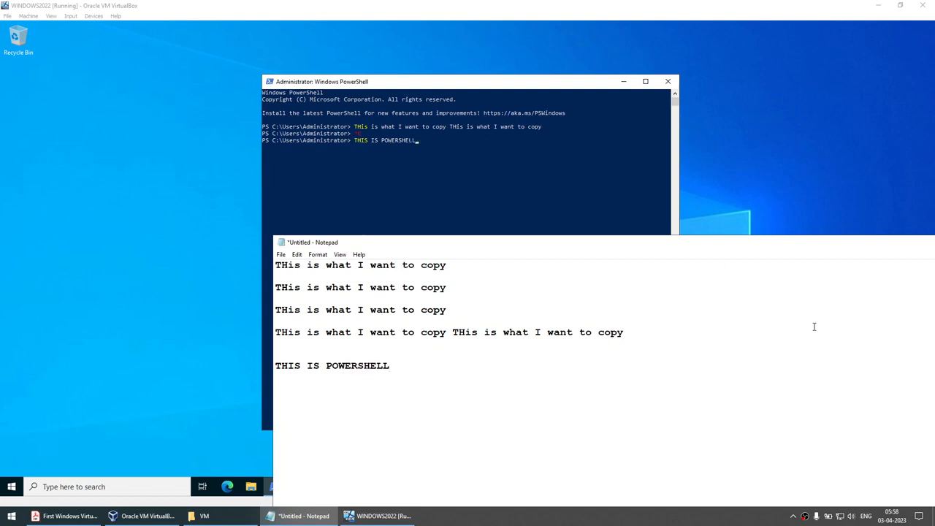
left_click_drag(752, 246, 479, 247)
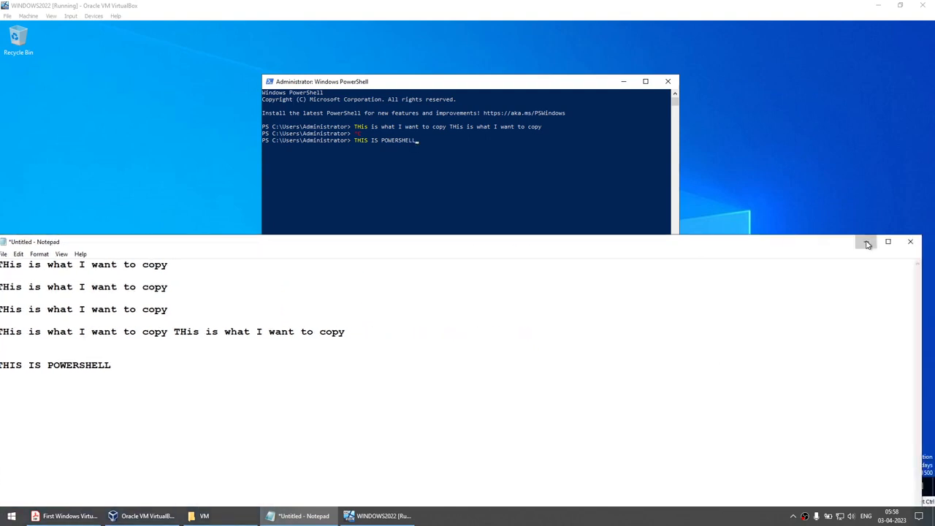
left_click(867, 241)
Close the guest PowerShell console and minimize the WINDOWS2022 VM window.
left_click(900, 5)
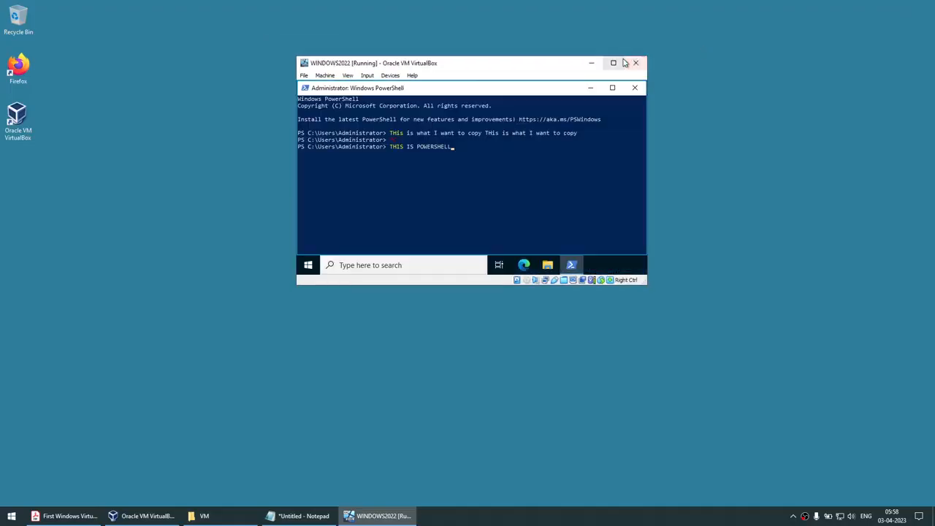
left_click(614, 62)
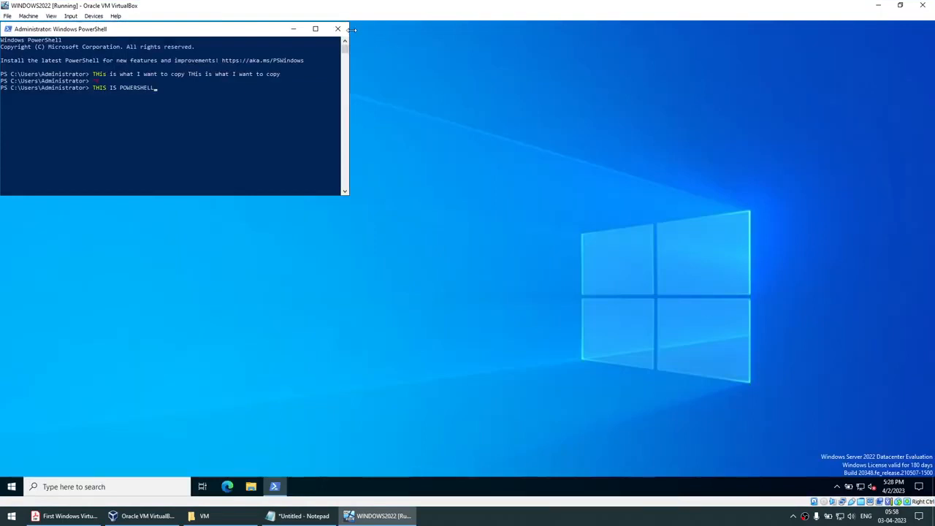
left_click(344, 29)
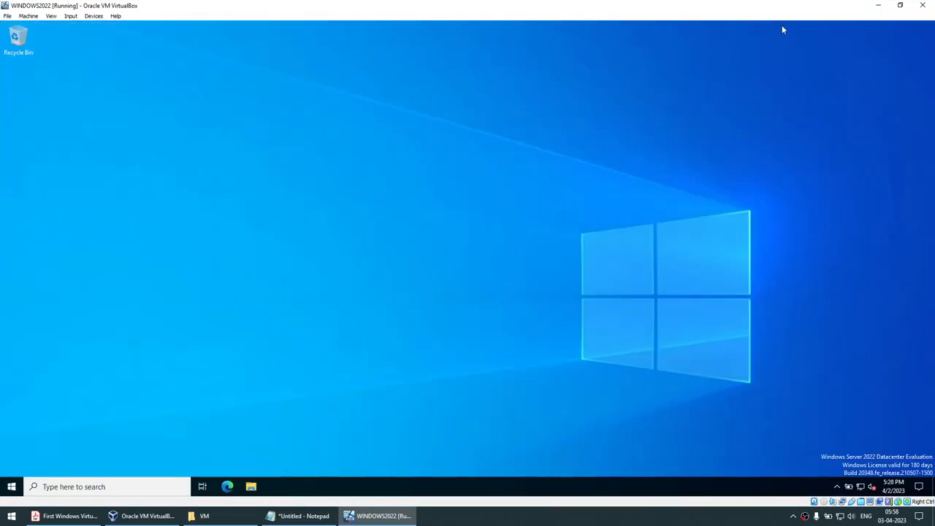
left_click(94, 15)
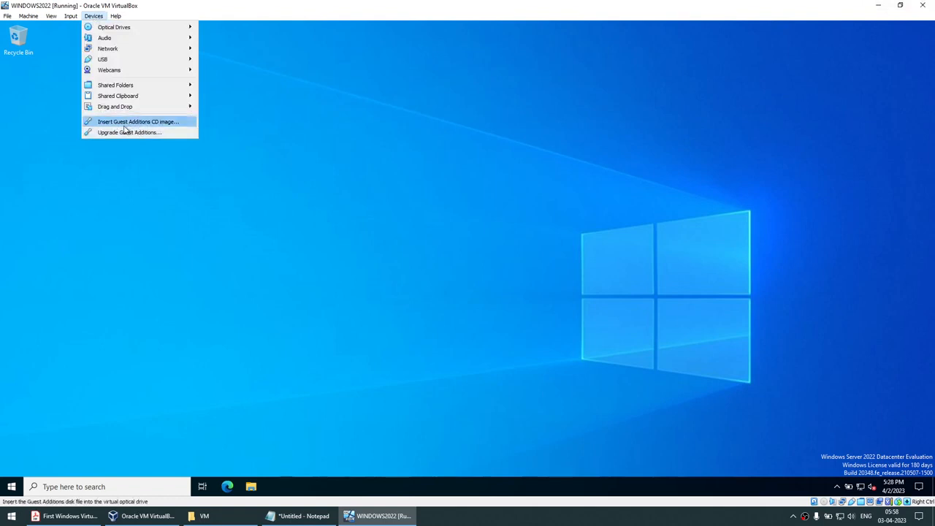
left_click(875, 7)
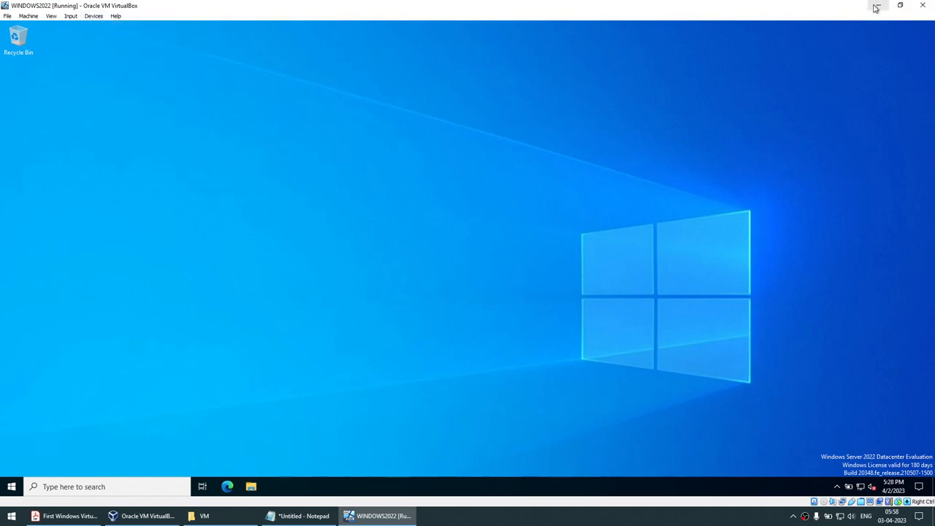
left_click(875, 7)
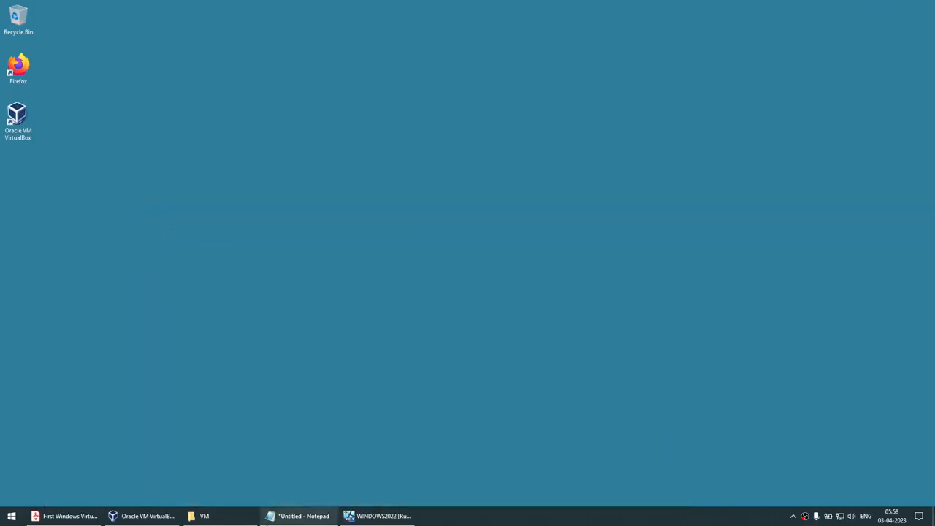
Bring Acrobat Reader forward and scroll back to the 'Create your First Windows Virtual Machine' title page.
left_click(87, 516)
scroll(573, 269, "up", 2)
scroll(778, 245, "up", 15)
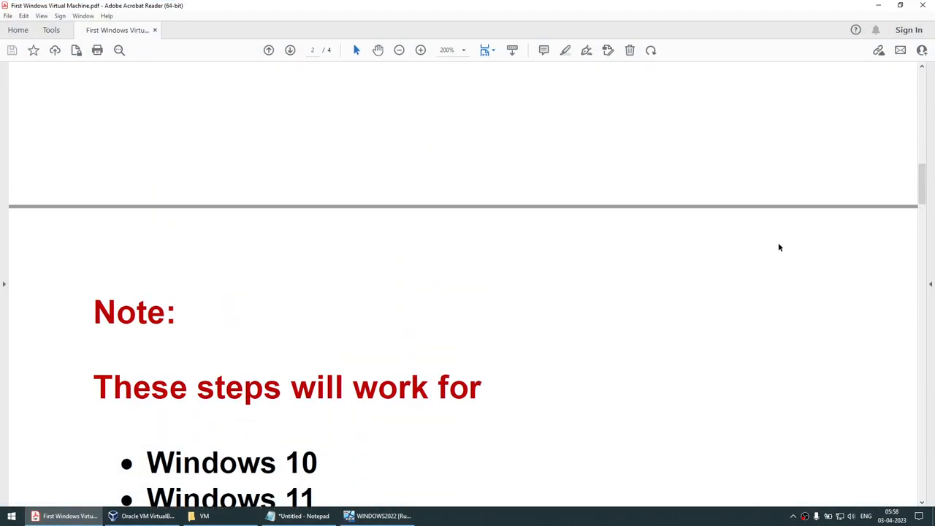
scroll(777, 247, "up", 3)
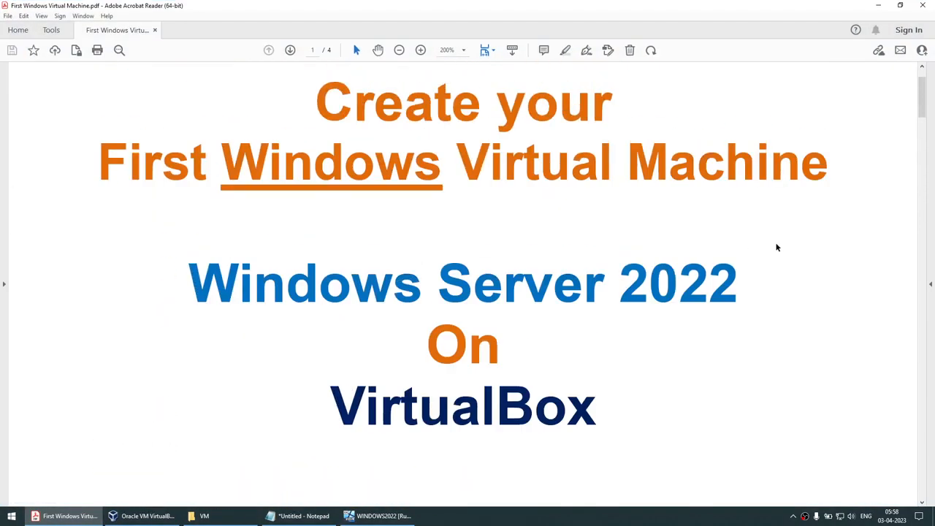
scroll(777, 247, "up", 1)
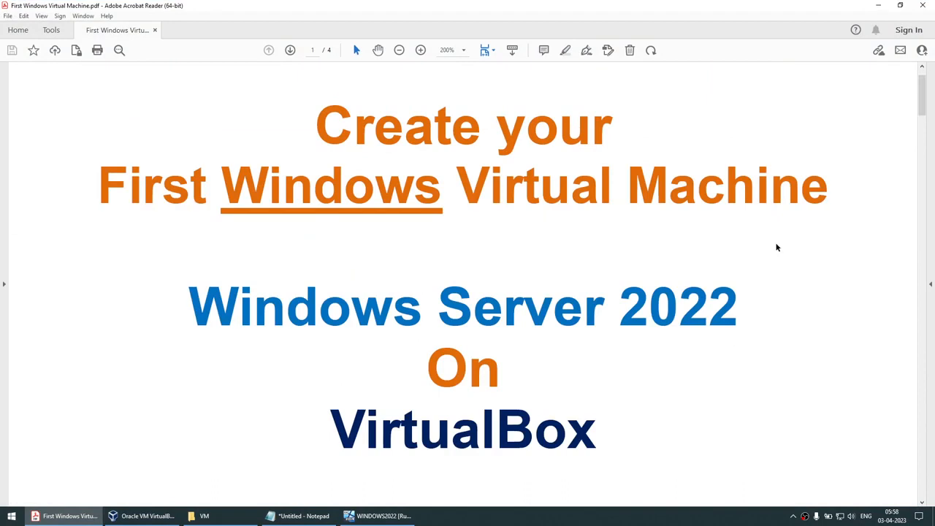